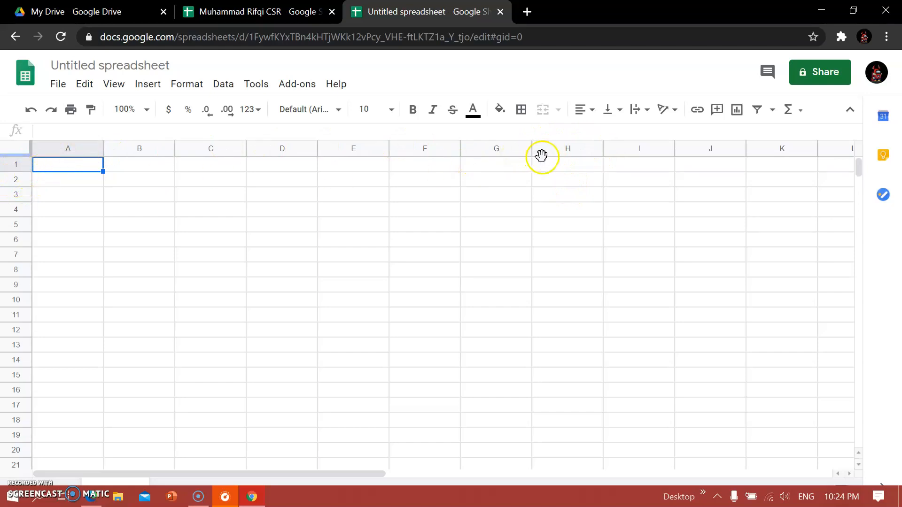
Enter the heading BUS COMPANY in cell H2.
double_click(568, 183)
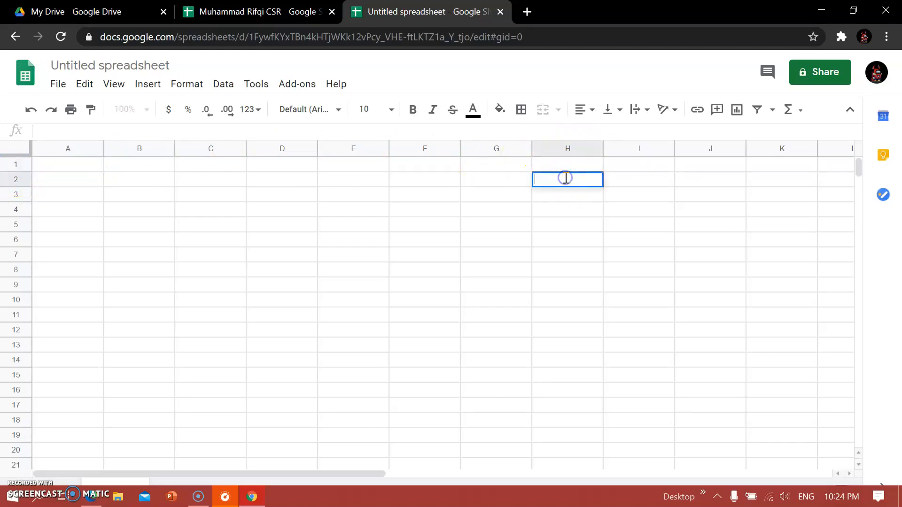
left_click_drag(181, 473, 272, 485)
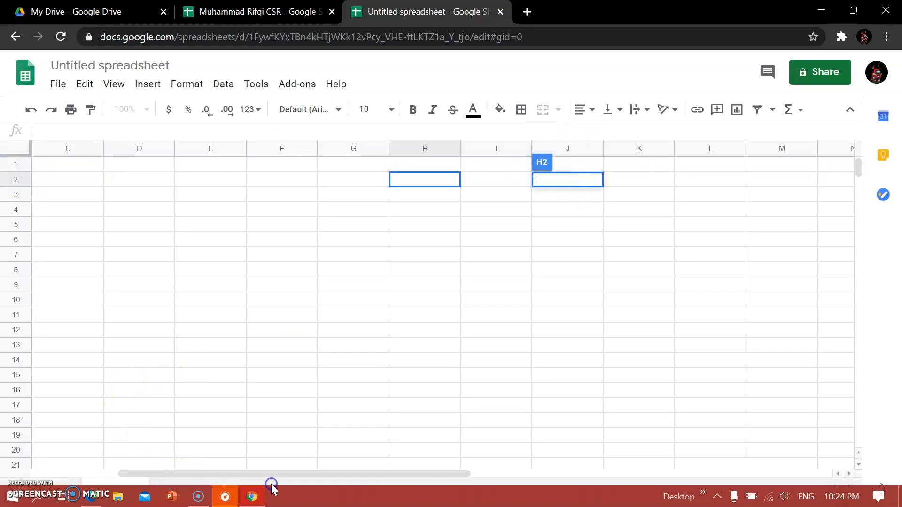
left_click(398, 182)
left_click(411, 181)
left_click(428, 186)
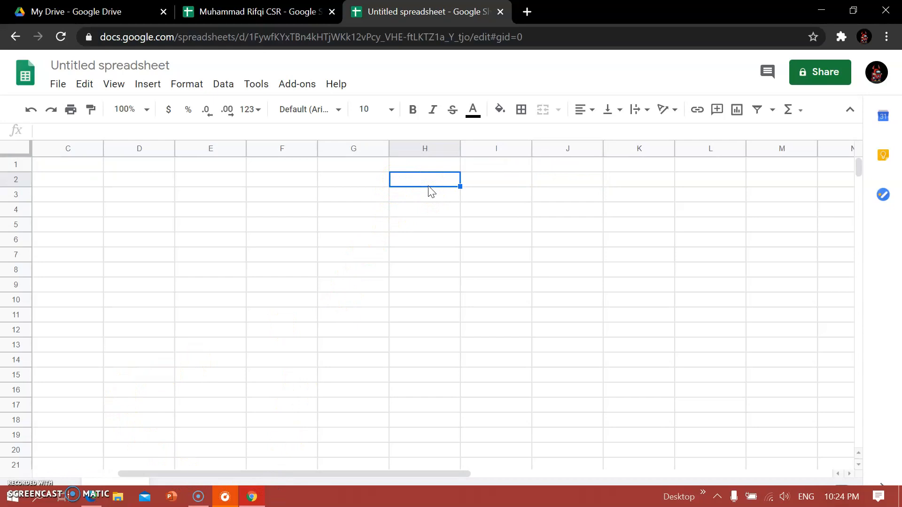
type("BUS COM")
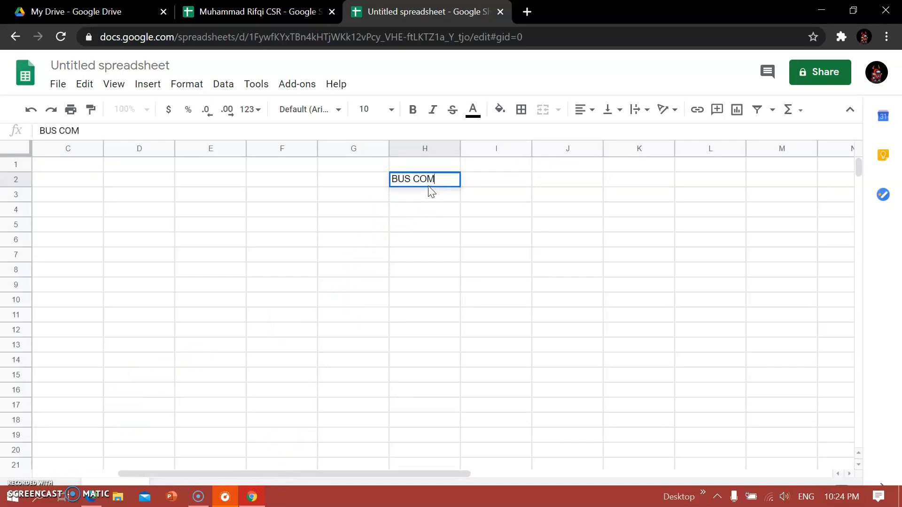
type("PANY")
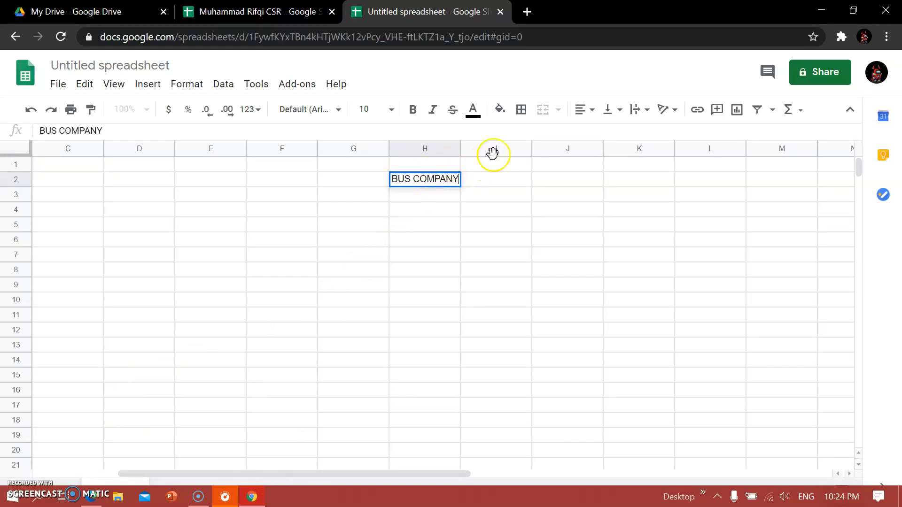
Enter the headings FEE(RM) in cell I2 and TYPE OF PAYMENT in cell J2.
left_click(475, 175)
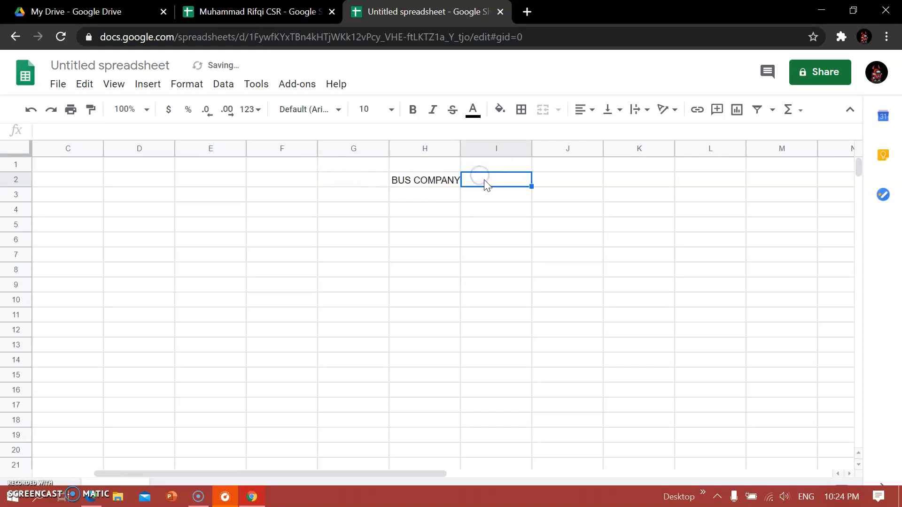
type("FEE")
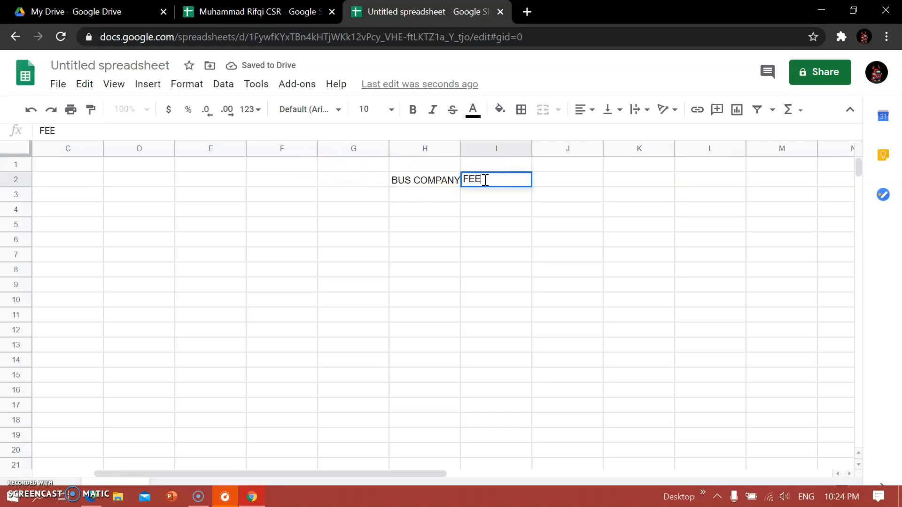
type("(RM")
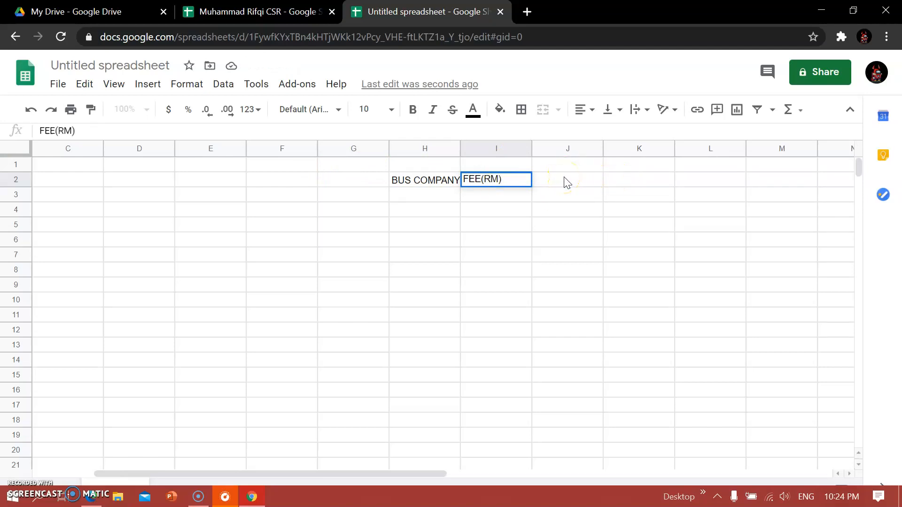
left_click(567, 182)
type("TYPE")
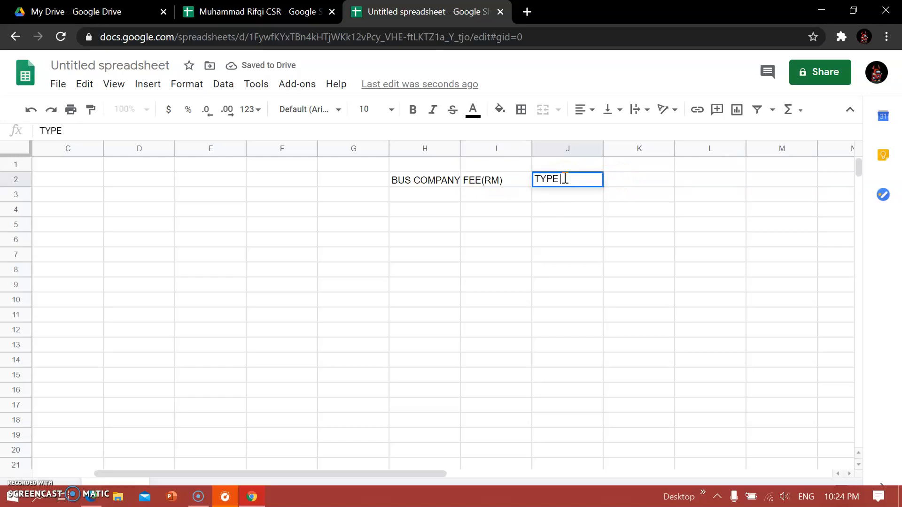
type(" OF PAYMENT")
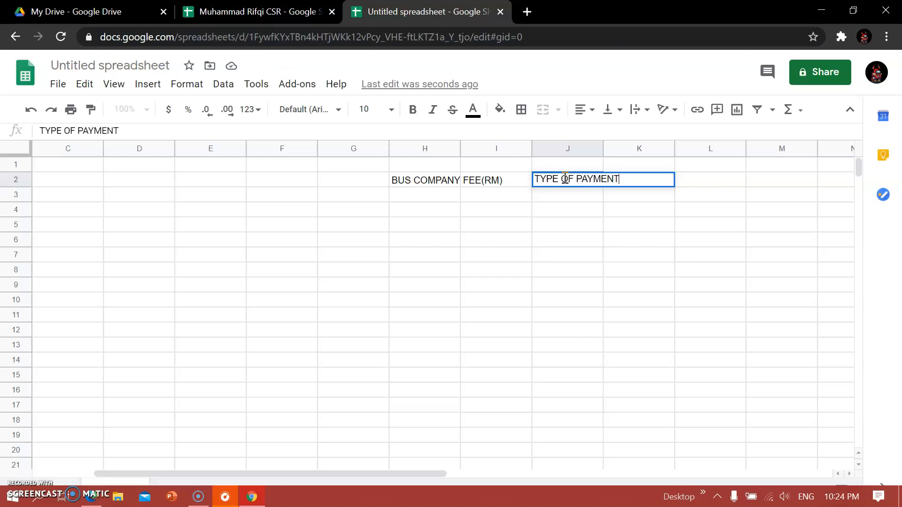
left_click(526, 238)
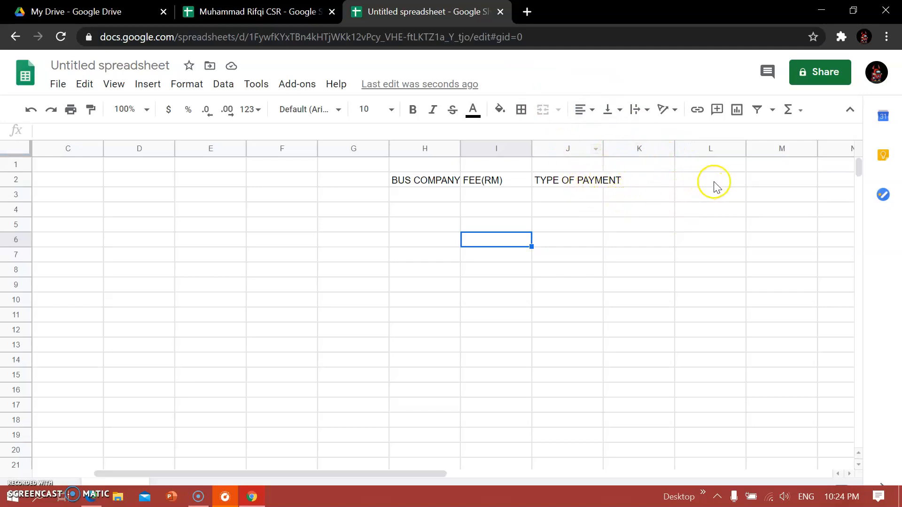
Fit column J's width to its heading and centre the headings in H2:J2 horizontally.
double_click(603, 149)
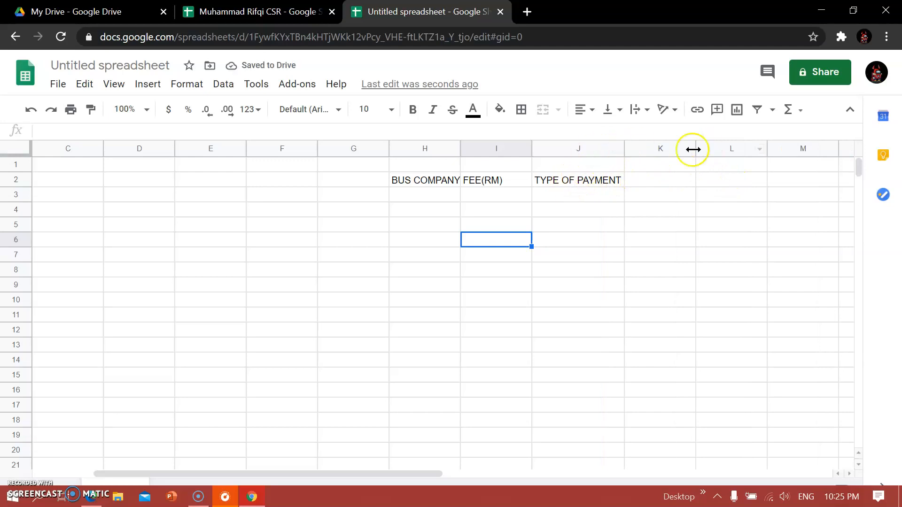
left_click(506, 202)
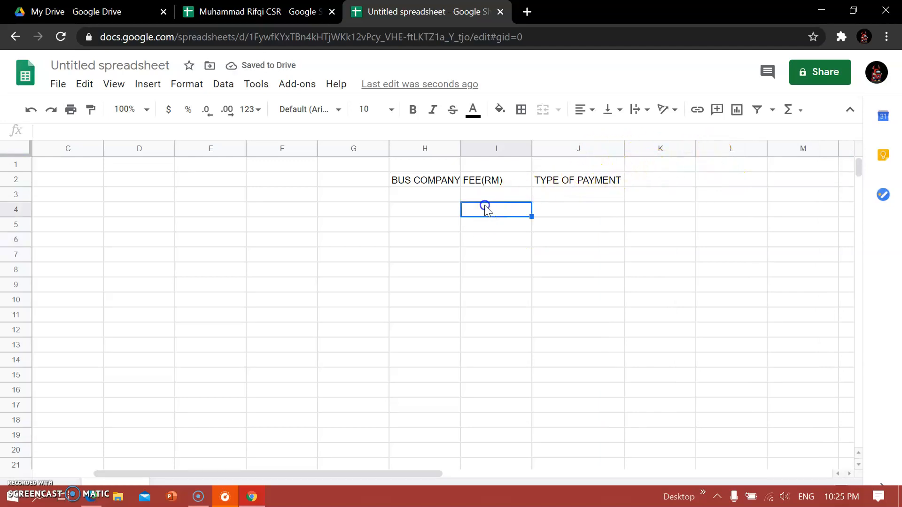
left_click(437, 184)
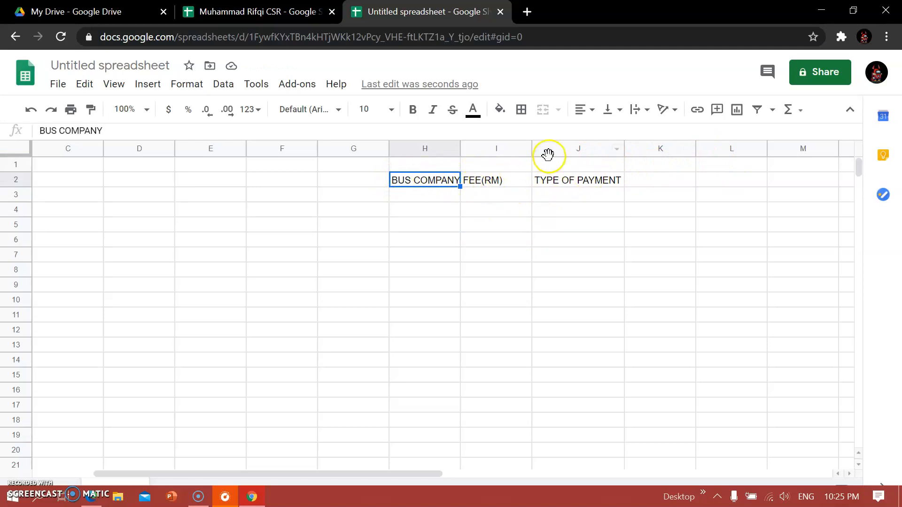
left_click(418, 179)
left_click_drag(420, 183, 562, 185)
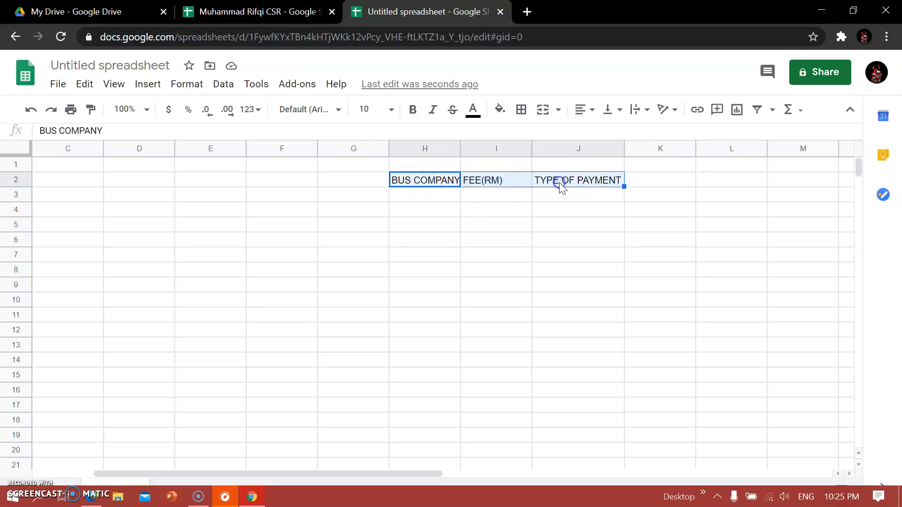
left_click(593, 114)
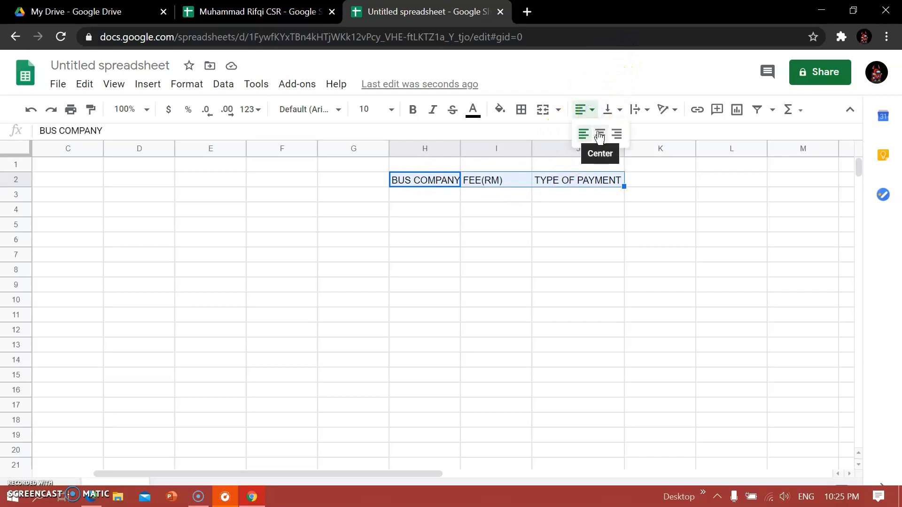
left_click(600, 136)
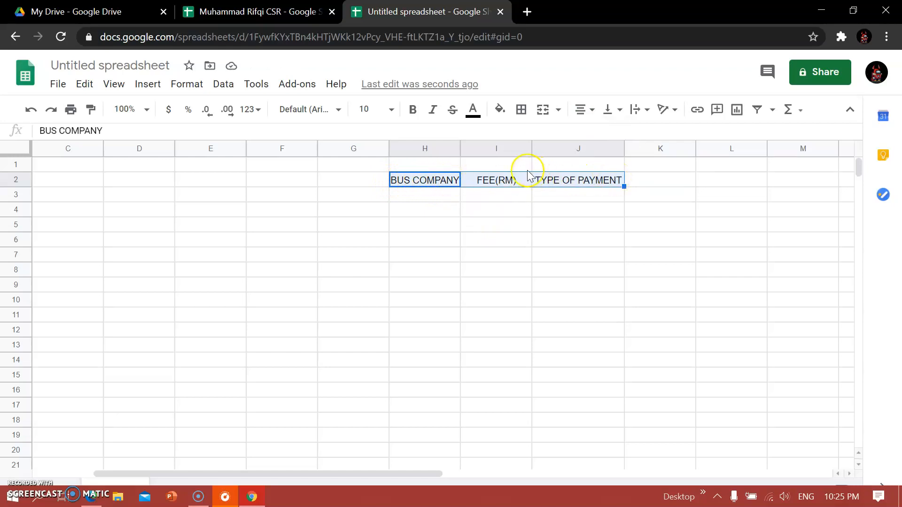
left_click(491, 220)
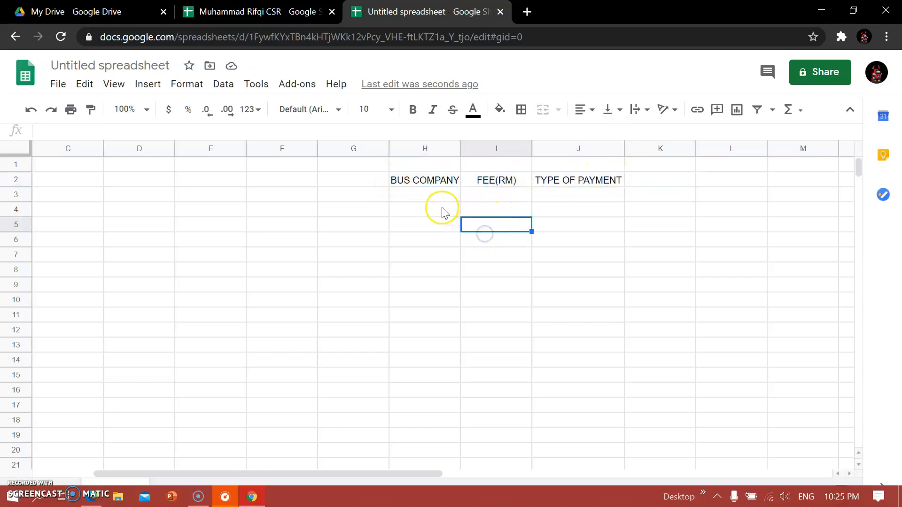
List COSMIC, SANI EXPRESS and MUTIARA EXPRESS under the BUS COMPANY heading in cells H3 to H5.
left_click(428, 194)
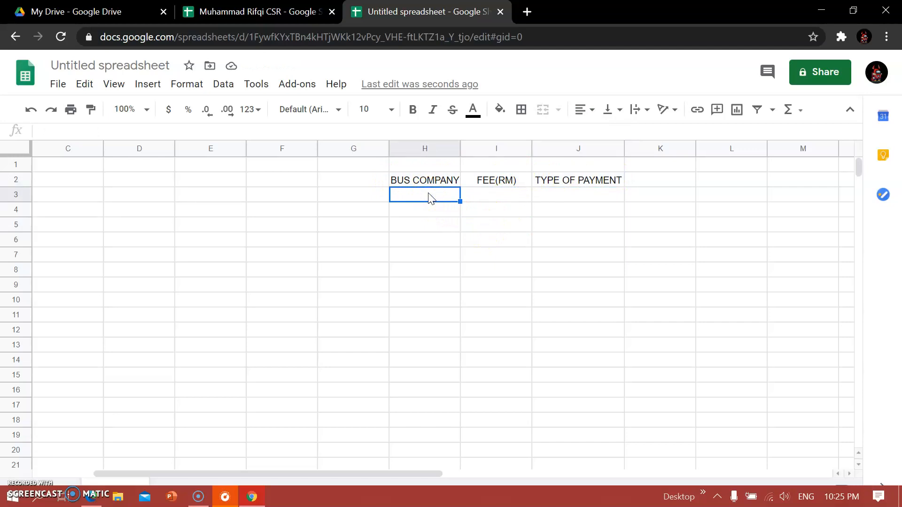
type("COSMIC")
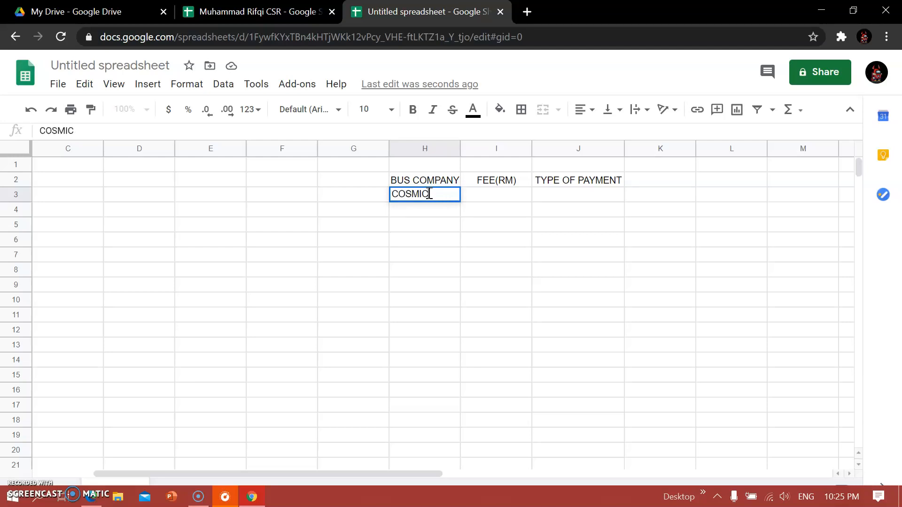
key("Return")
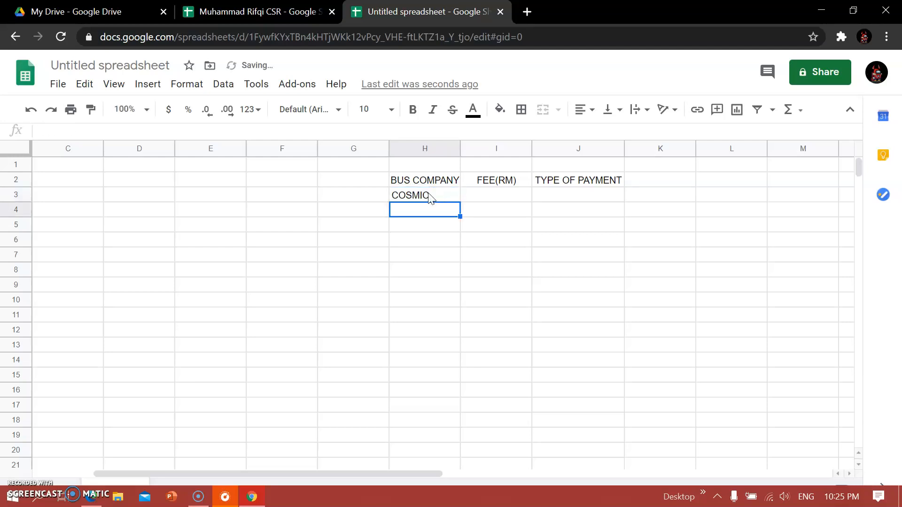
type("SANI EXPRESS")
key("Return")
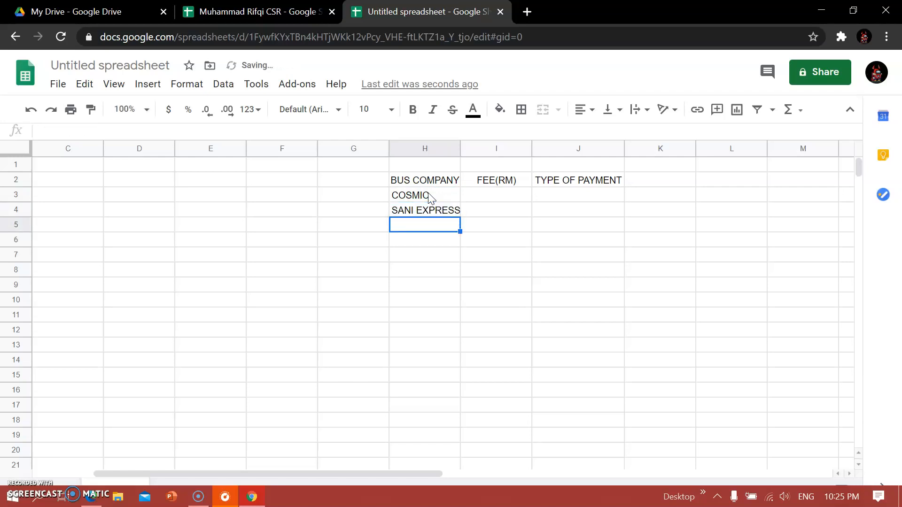
type("MUT")
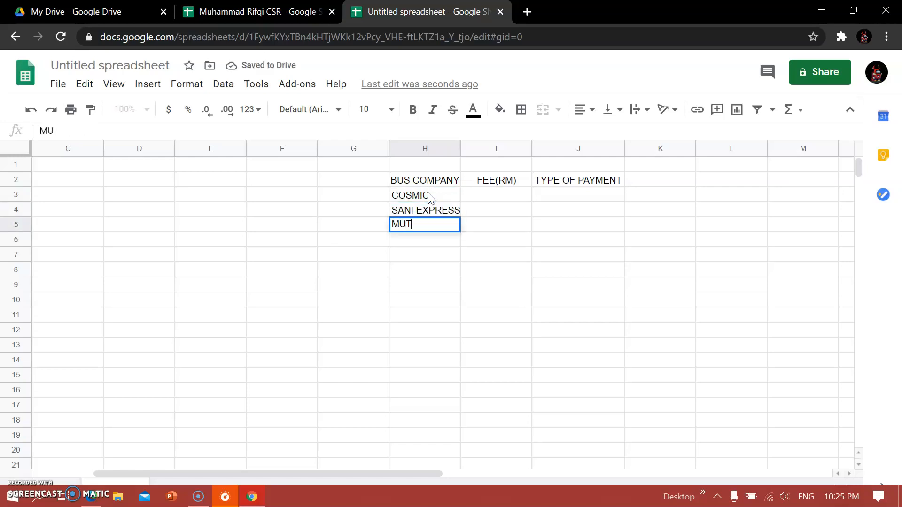
type("IAT")
key("BackSpace")
type("R")
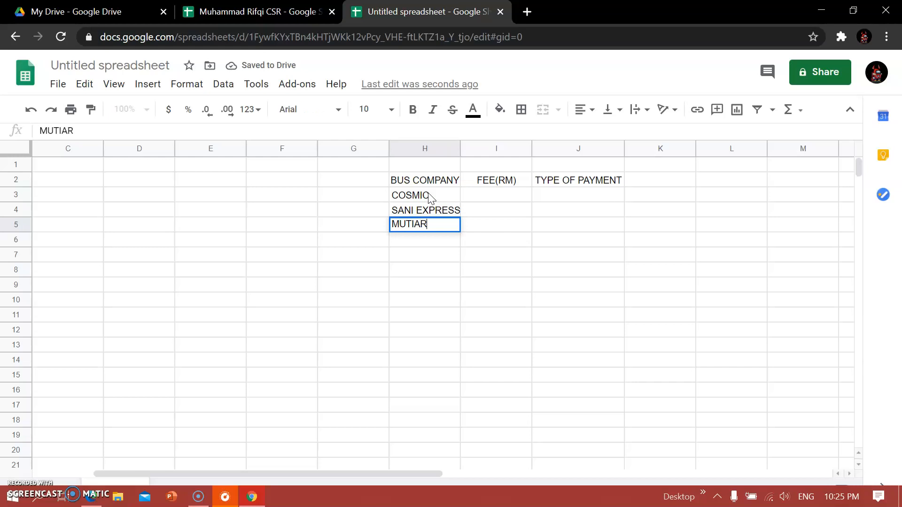
type("A EXPRESS")
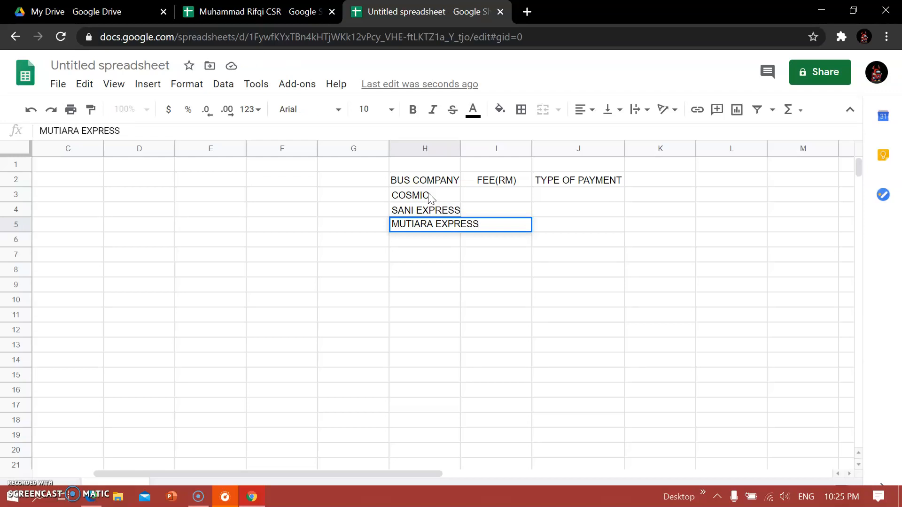
key("Return")
Add MATAHARI in cell H6 and MATA AIR TRAVEL in cell H7 to the bus company list.
type("MATAHARI")
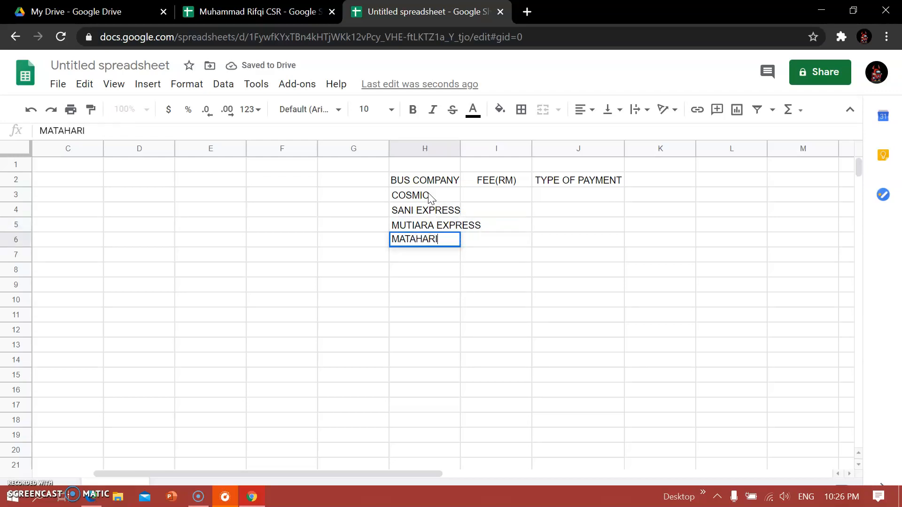
key("Return")
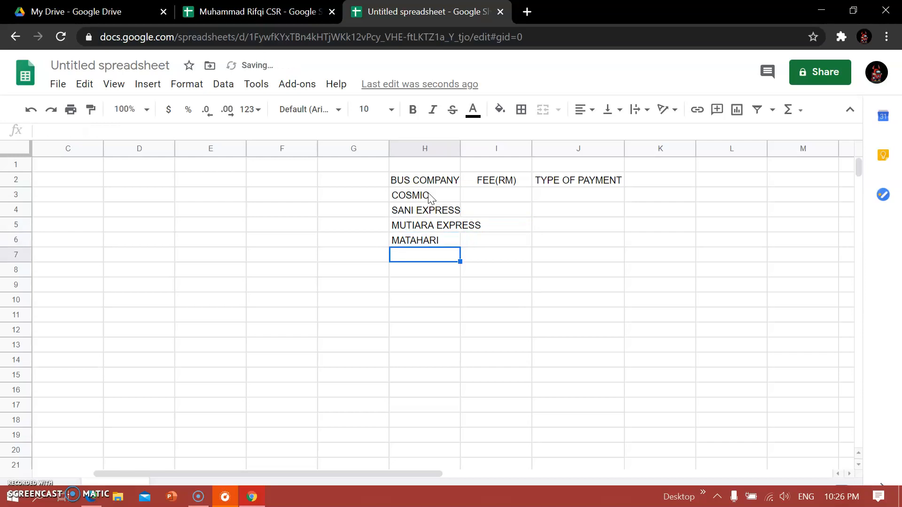
type("MATA AIR")
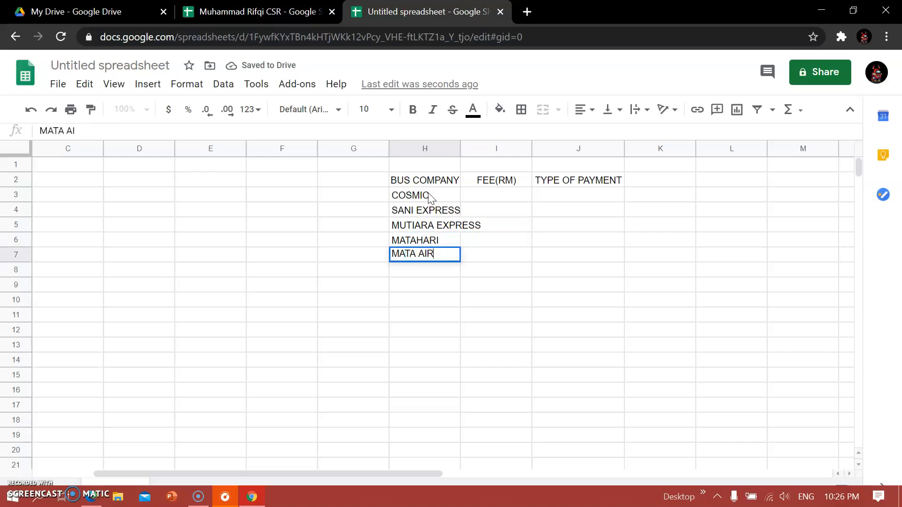
type(" TRAVEL")
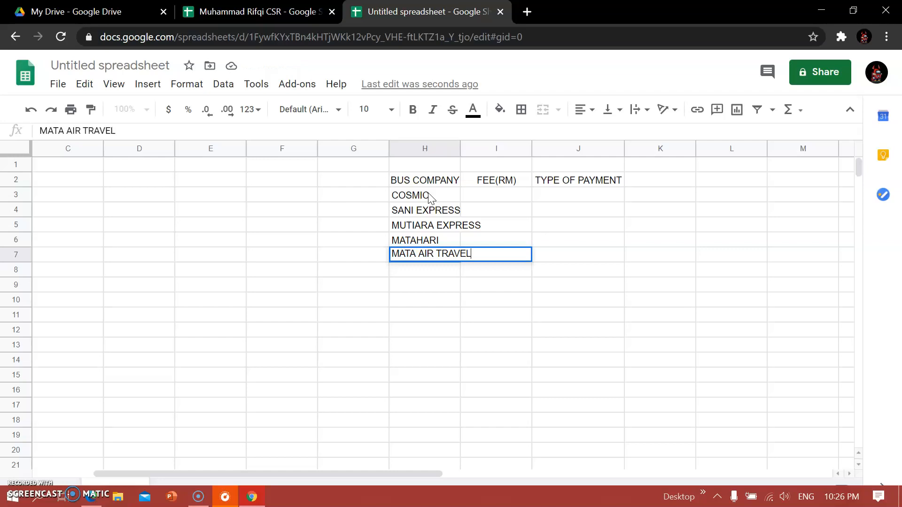
left_click(448, 215)
Fit the width of column H to its longest bus company name.
left_click(442, 256)
left_click(455, 226)
left_click(445, 256)
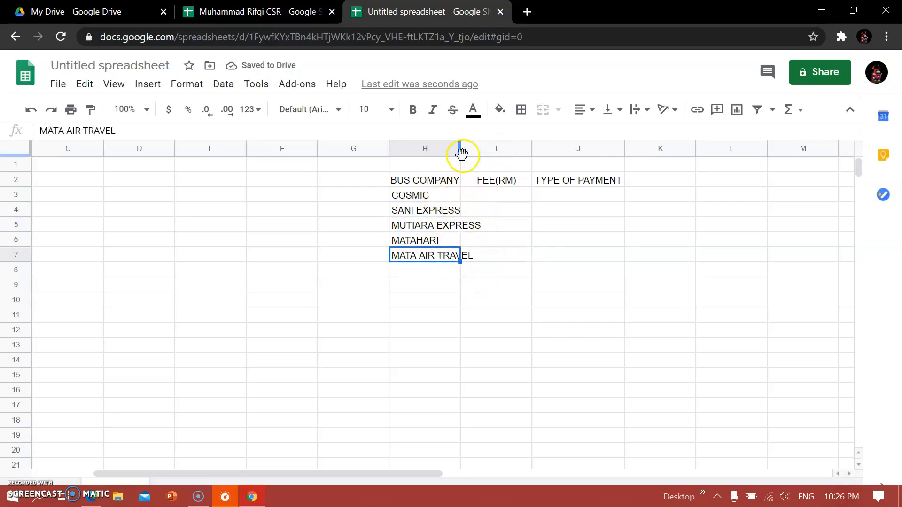
left_click(511, 285)
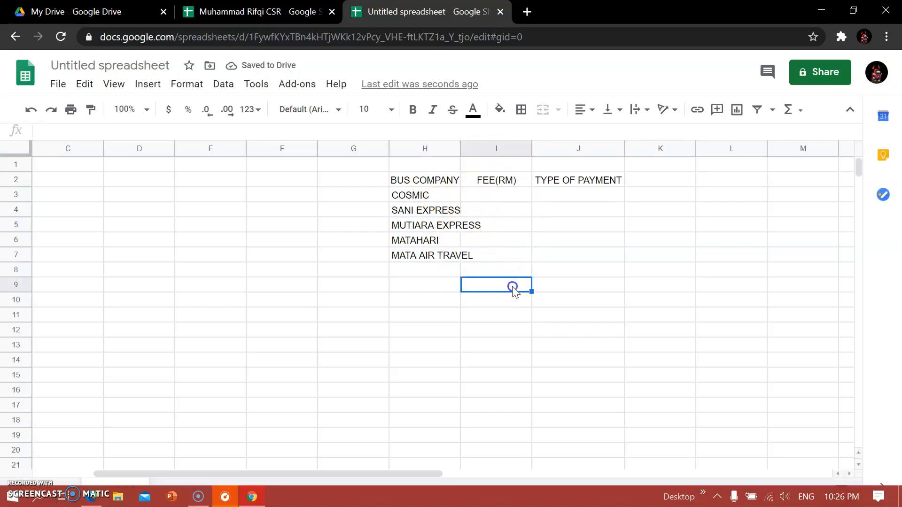
double_click(459, 149)
left_click(543, 272)
left_click(742, 274)
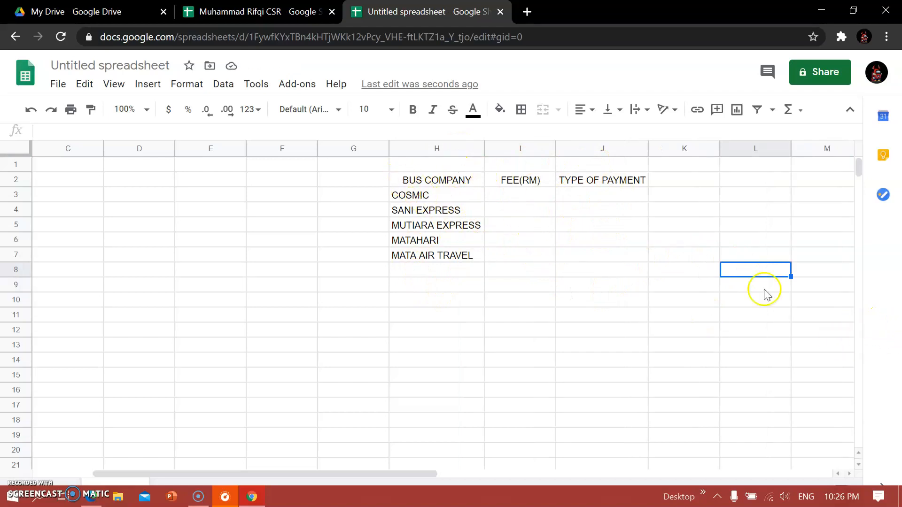
Enter the fees 65, 55, 60, 50 and 45 for the five bus companies in cells I3 to I7.
left_click(529, 201)
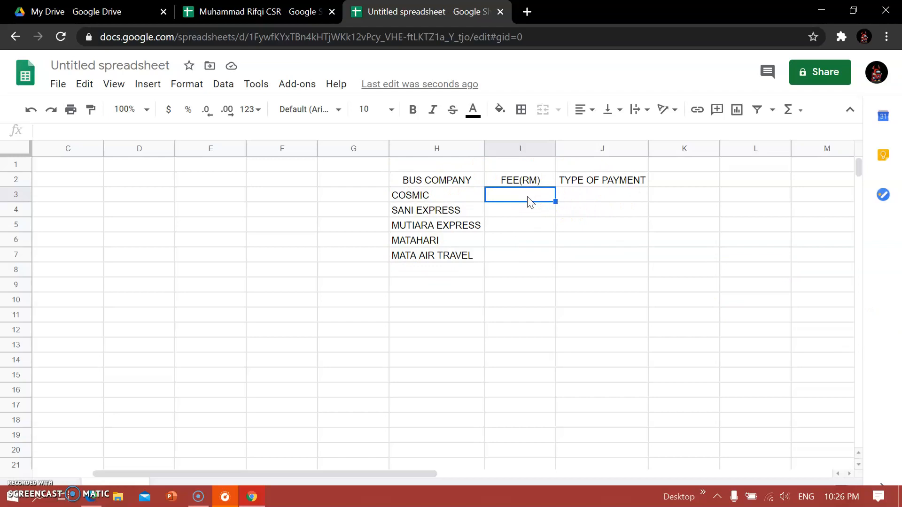
type("65")
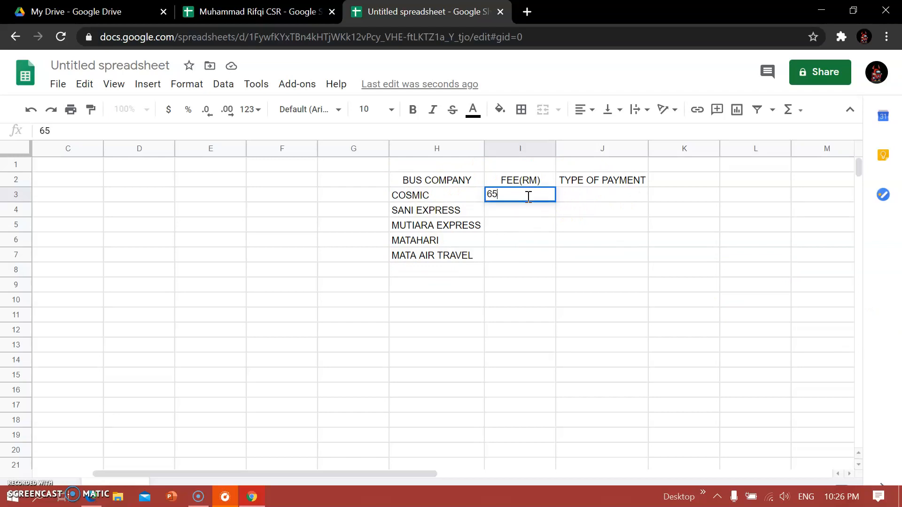
key("Return")
type("55")
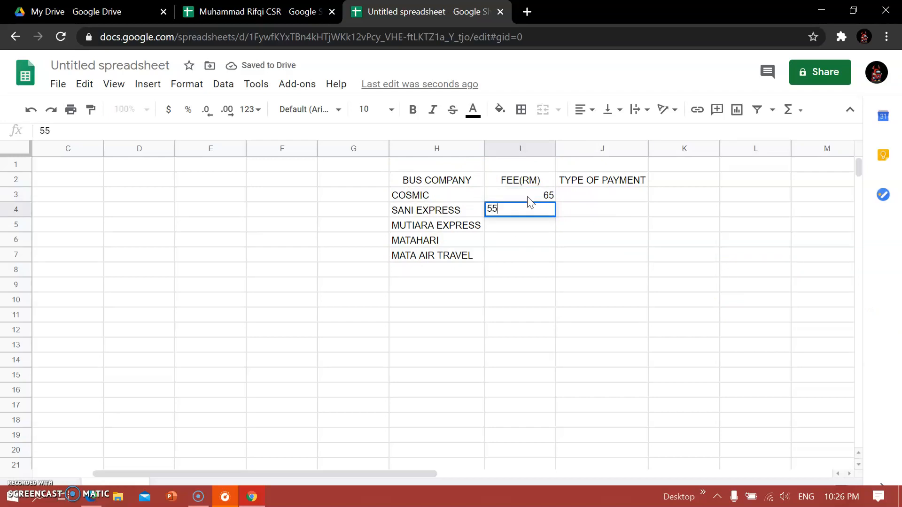
key("Return")
type("5")
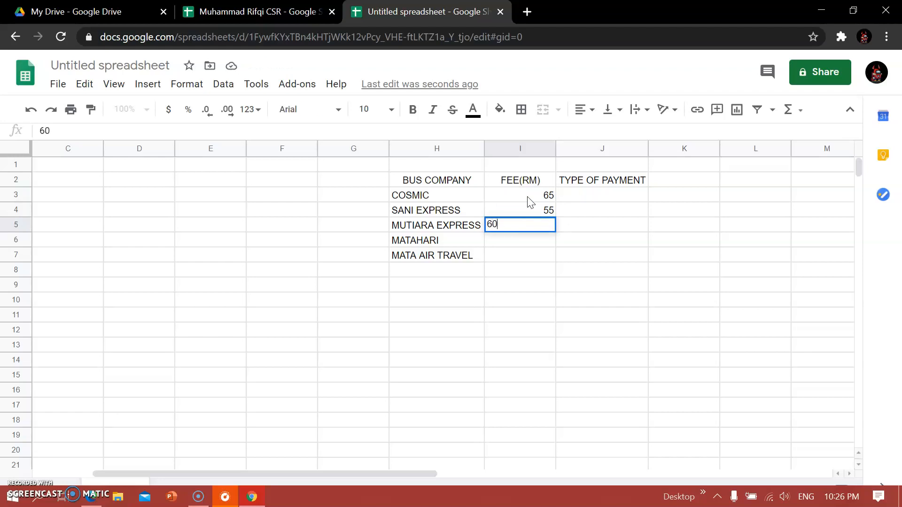
key("Return")
type("50")
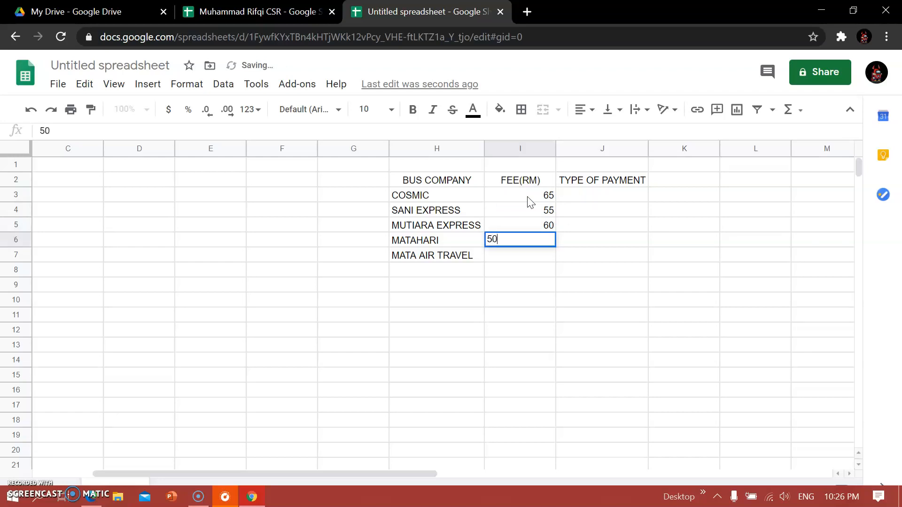
key("Return")
type("45")
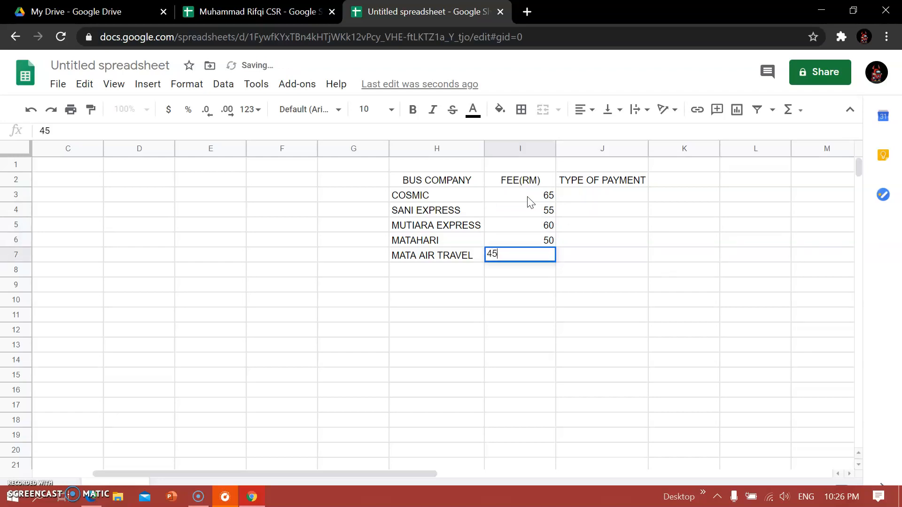
List ONLINE BANKING, CASH, CREDIT CARD and DEBIT CARD under the TYPE OF PAYMENT heading in cells J3 to J6.
left_click(590, 196)
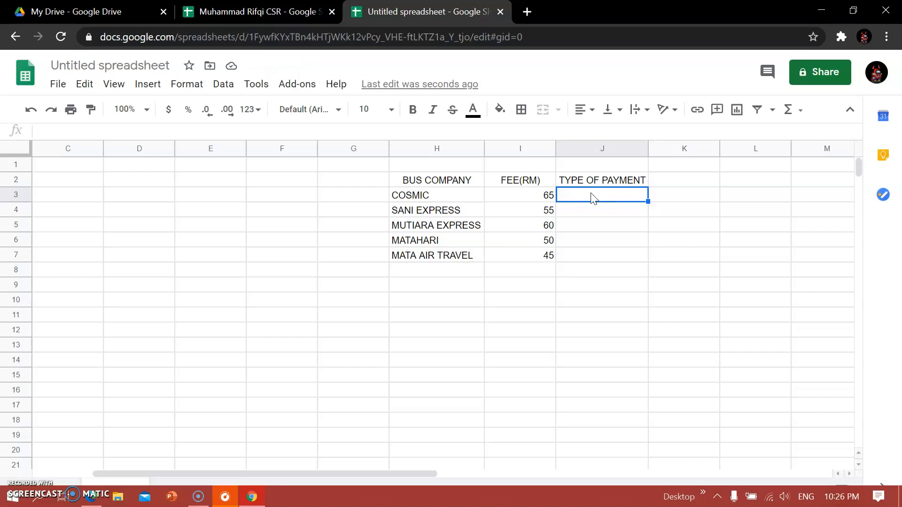
type("ONLINE")
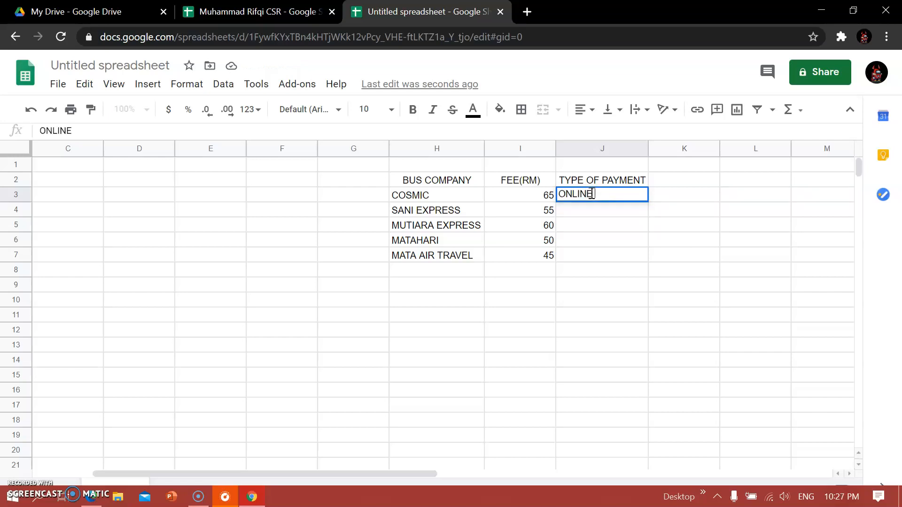
type(" BANKING")
key("Return")
type("CASH")
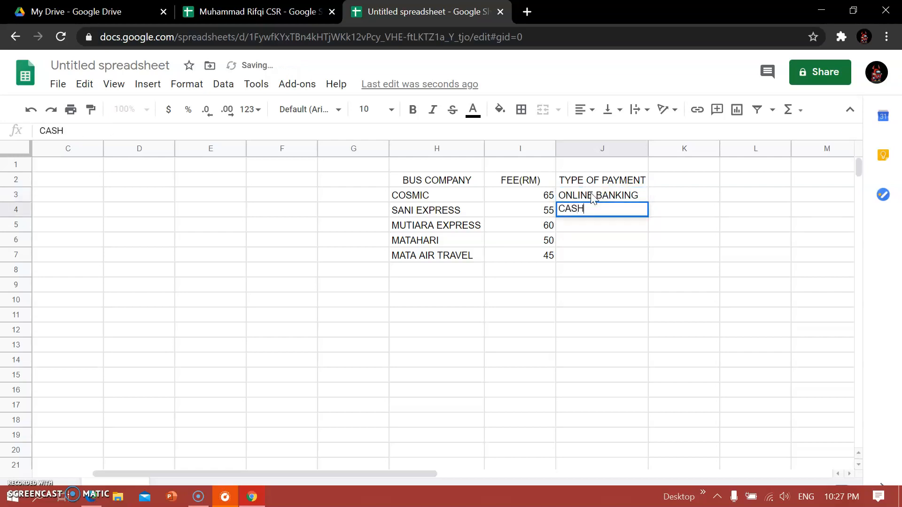
key("Return")
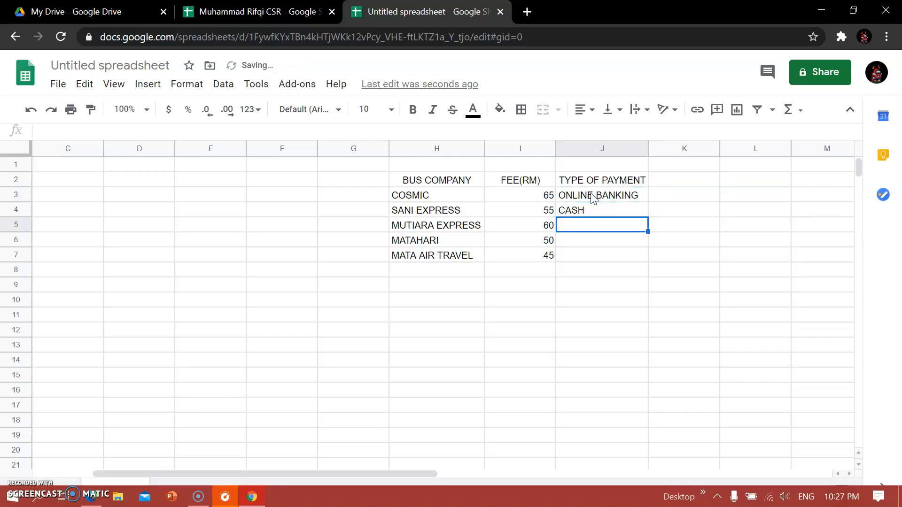
type("CREDIT")
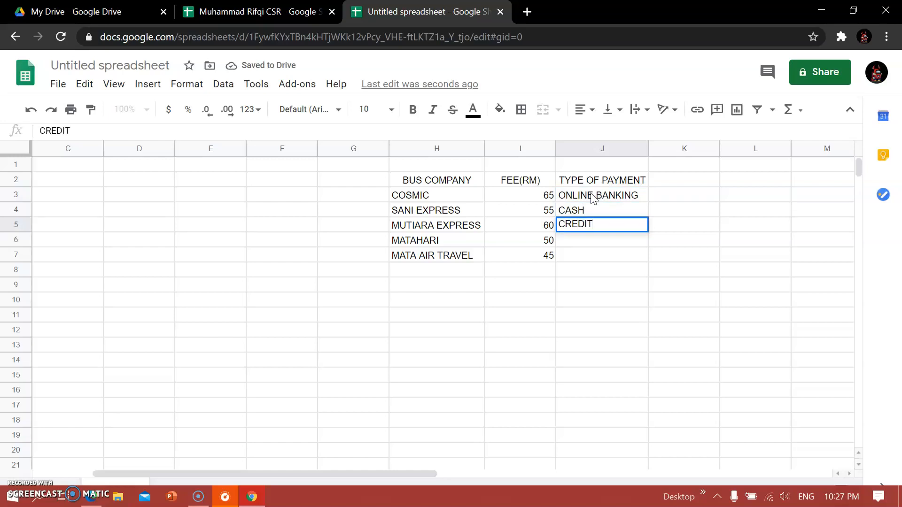
type(" CARD")
key("Return")
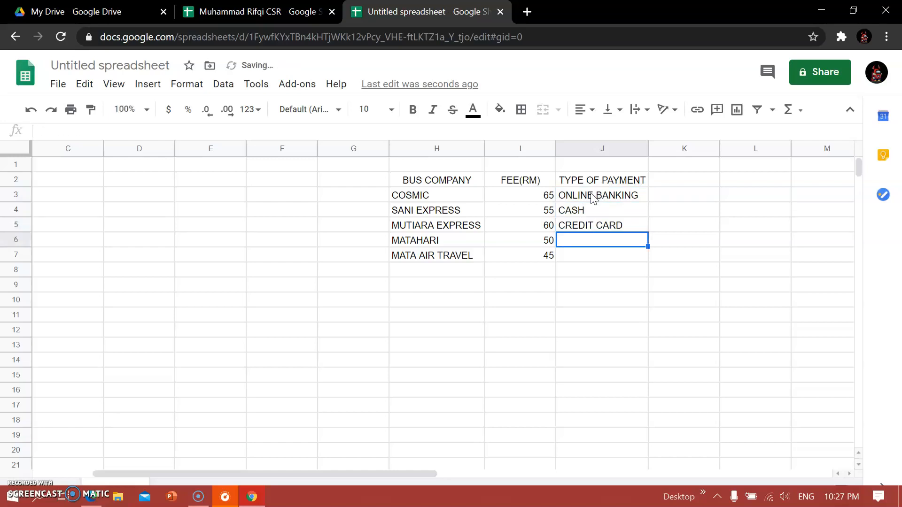
type("DEBIT")
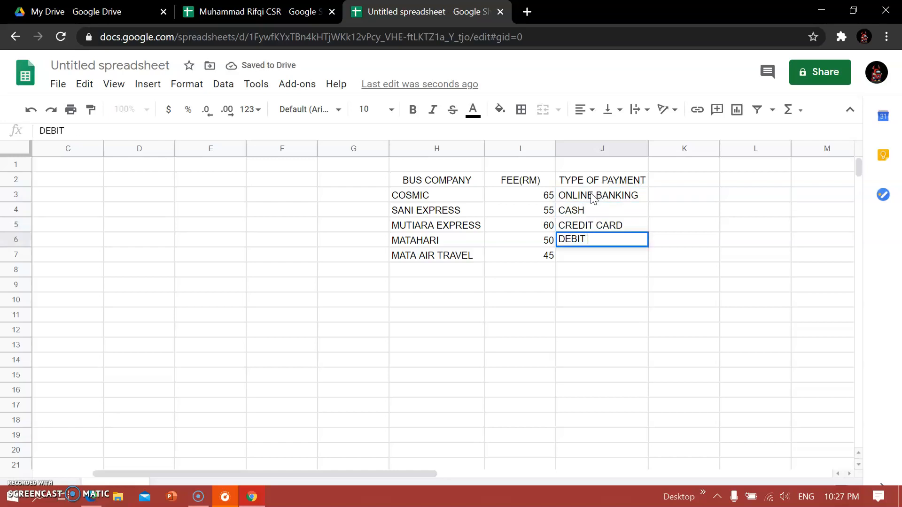
left_click(751, 306)
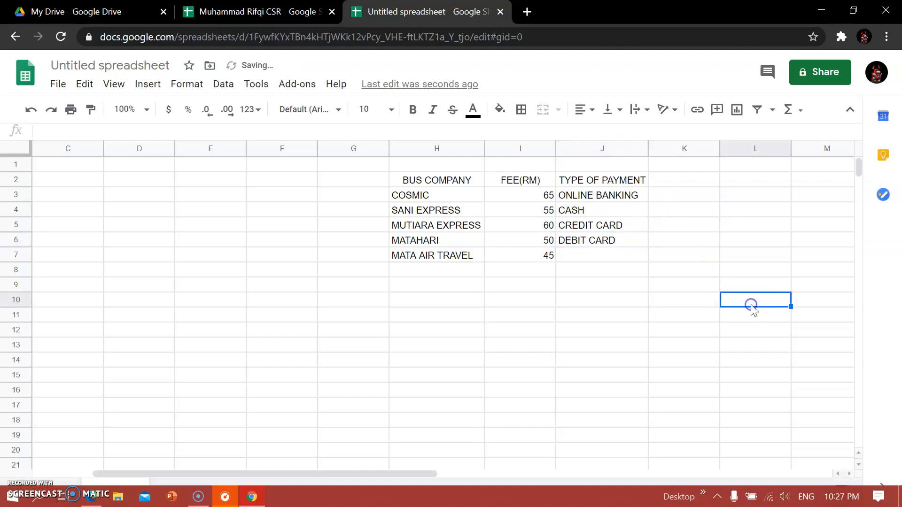
Centre the contents of the whole table H2:J7 horizontally.
left_click(398, 182)
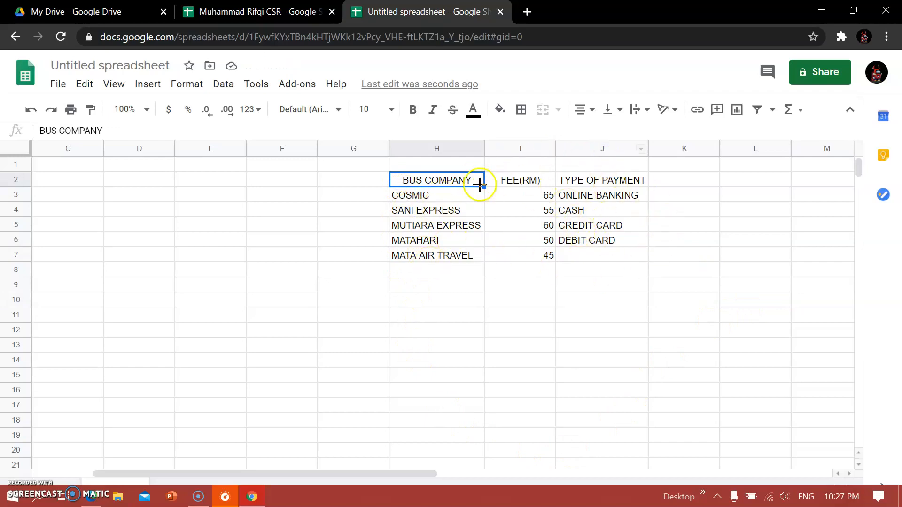
left_click(426, 196)
left_click(469, 304)
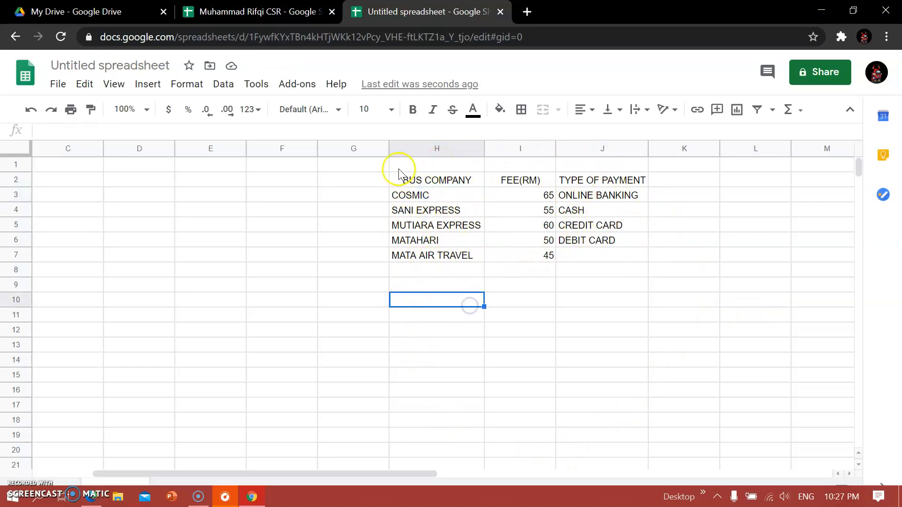
left_click(400, 183)
mouse_move(408, 184)
left_mouse_down()
mouse_move(598, 267)
mouse_move(618, 256)
left_mouse_up()
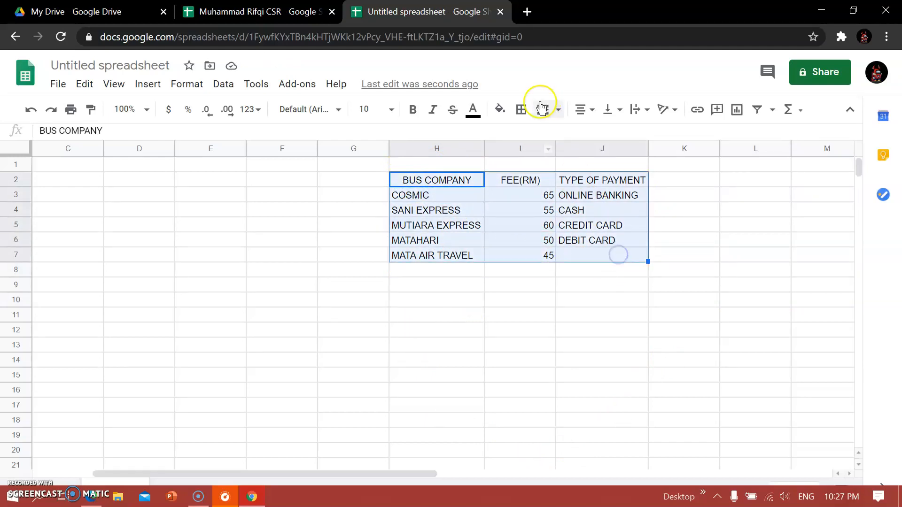
left_click(587, 110)
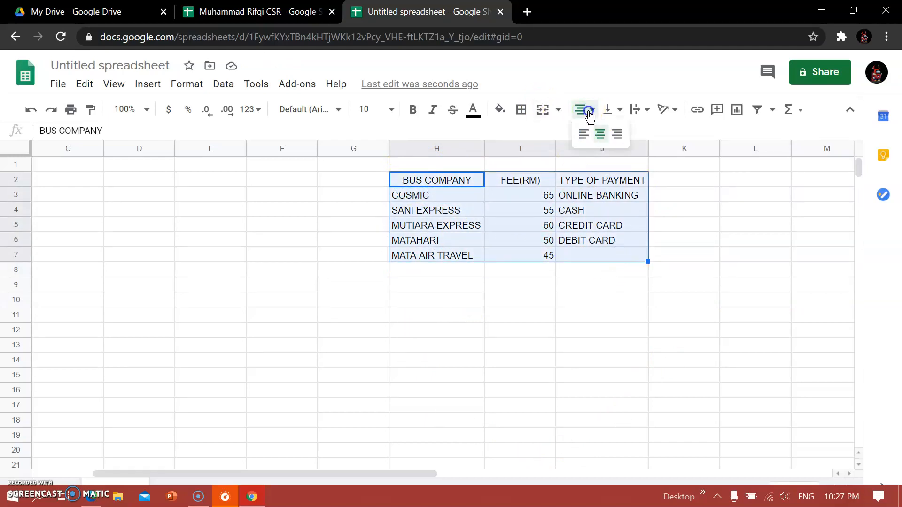
left_click(600, 135)
left_click(742, 211)
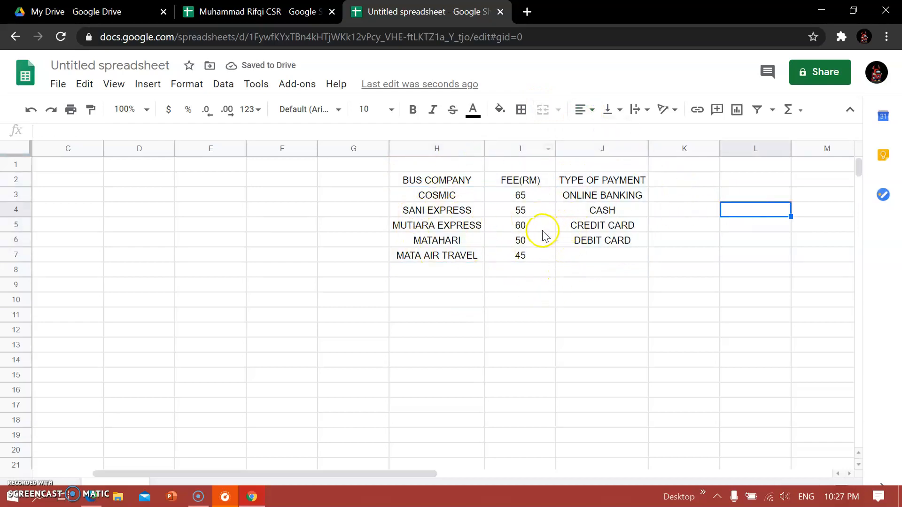
Apply all borders to the bus company table in H2:J7.
left_click(576, 274)
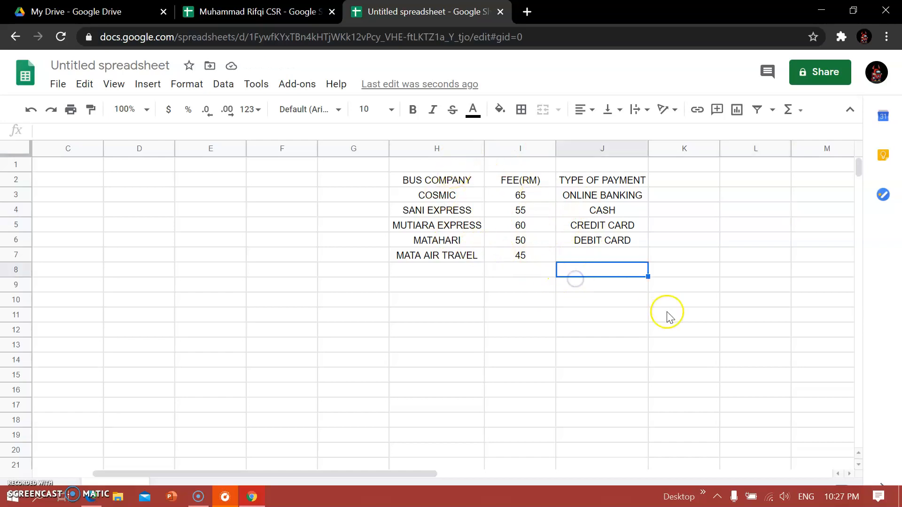
left_click(666, 312)
left_click(418, 180)
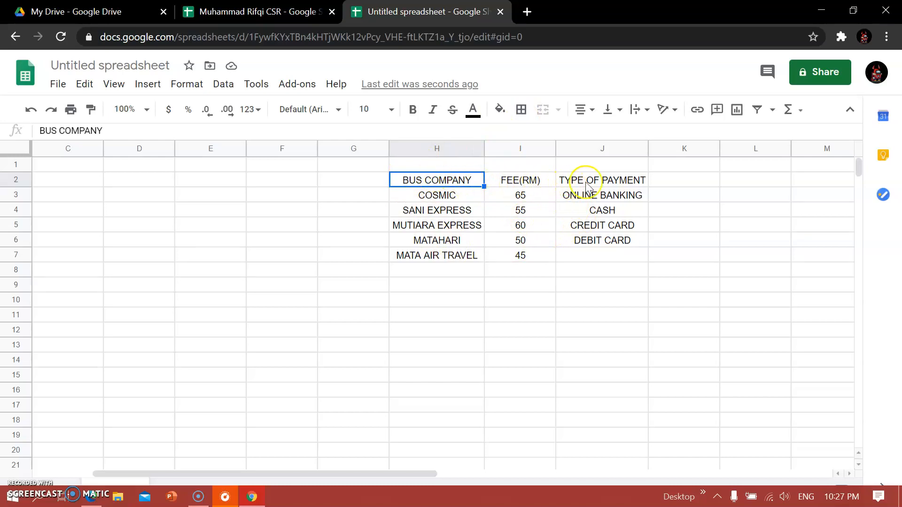
left_click(437, 182)
left_click_drag(422, 180, 590, 254)
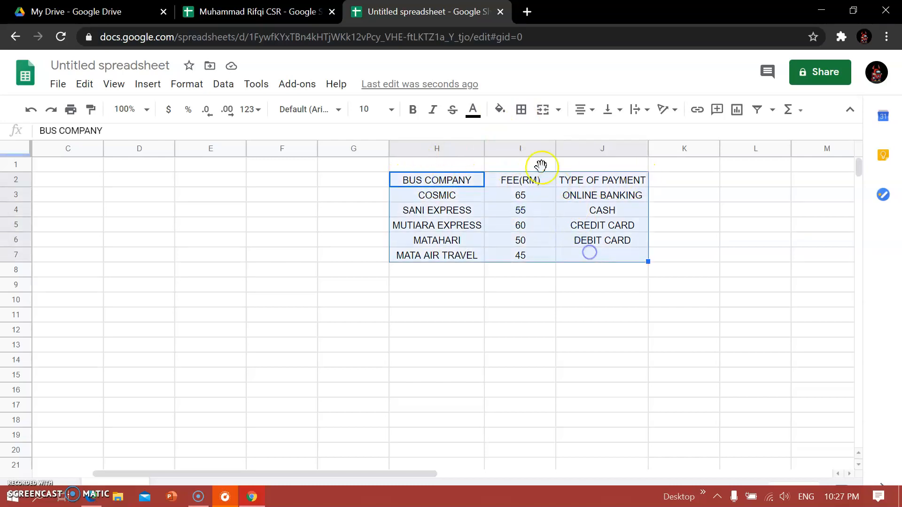
left_click(525, 115)
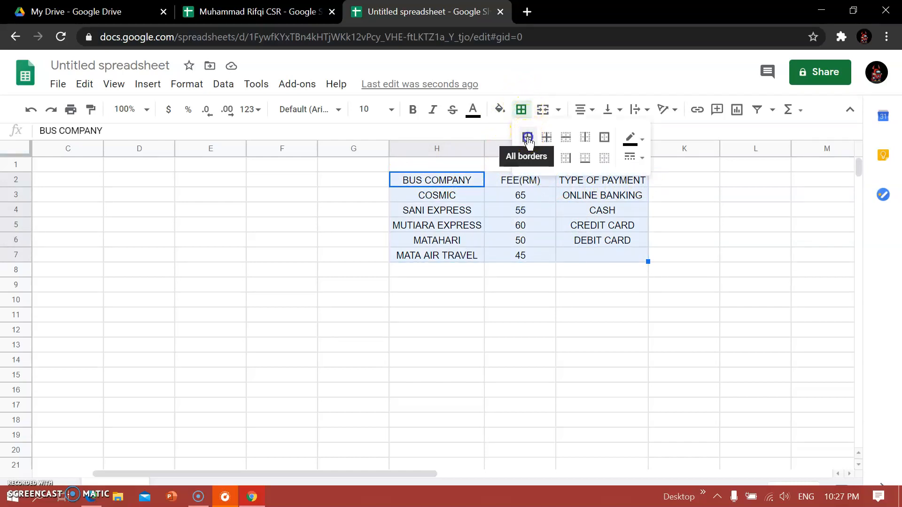
left_click(527, 138)
left_click(574, 287)
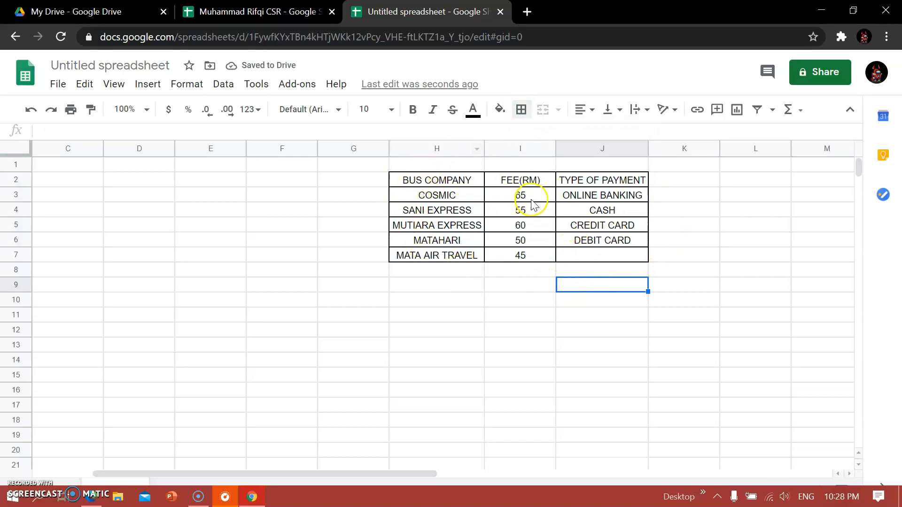
left_click(530, 315)
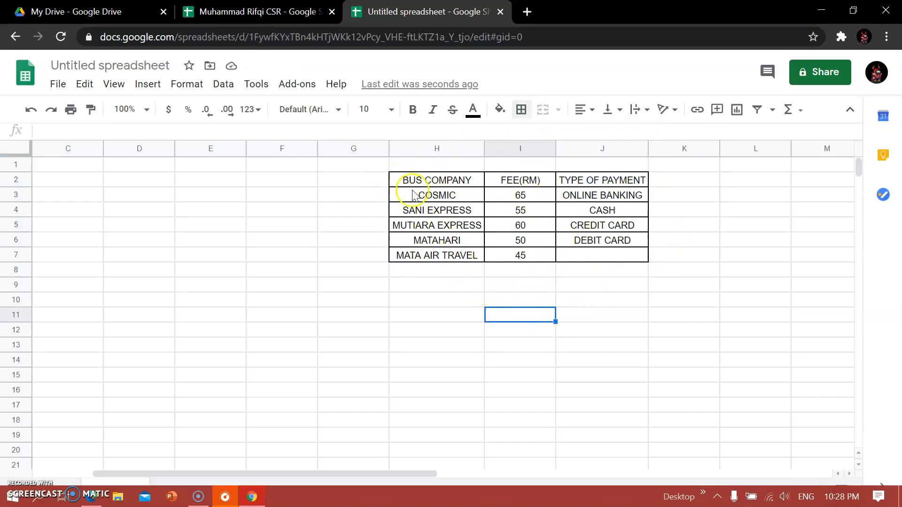
left_click(709, 210)
Fill the heading cells H2:J2 with yellow.
left_click(426, 182)
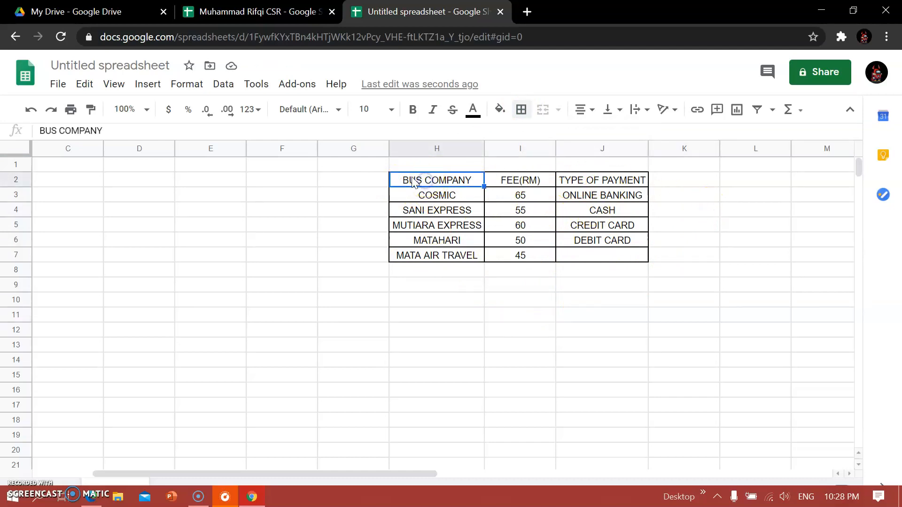
left_click_drag(446, 183, 604, 178)
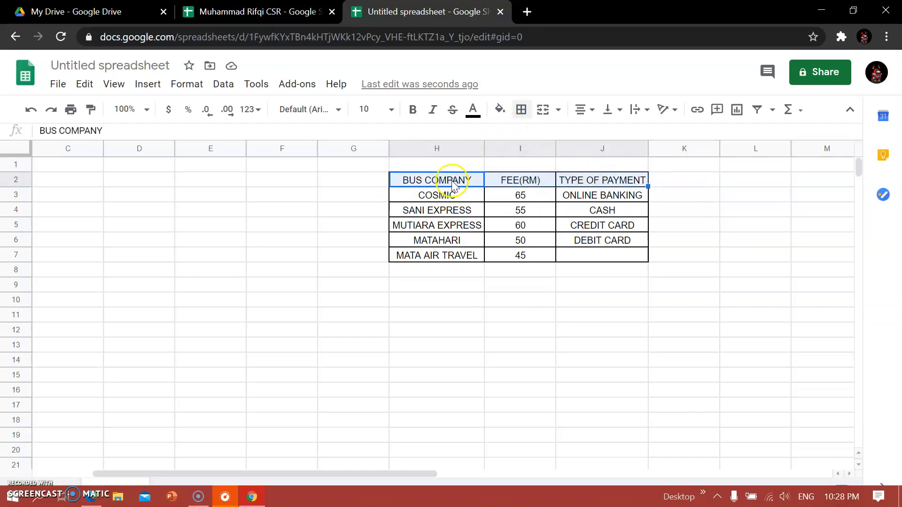
left_click(501, 113)
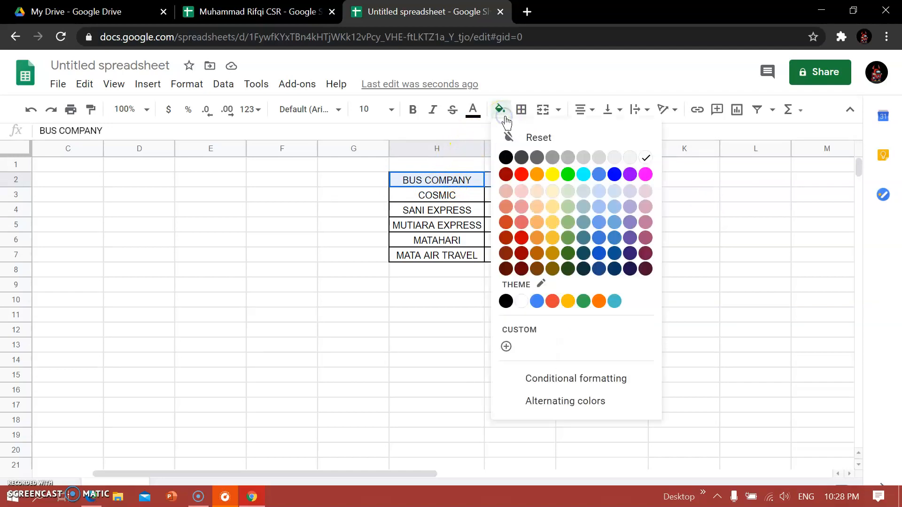
left_click(552, 175)
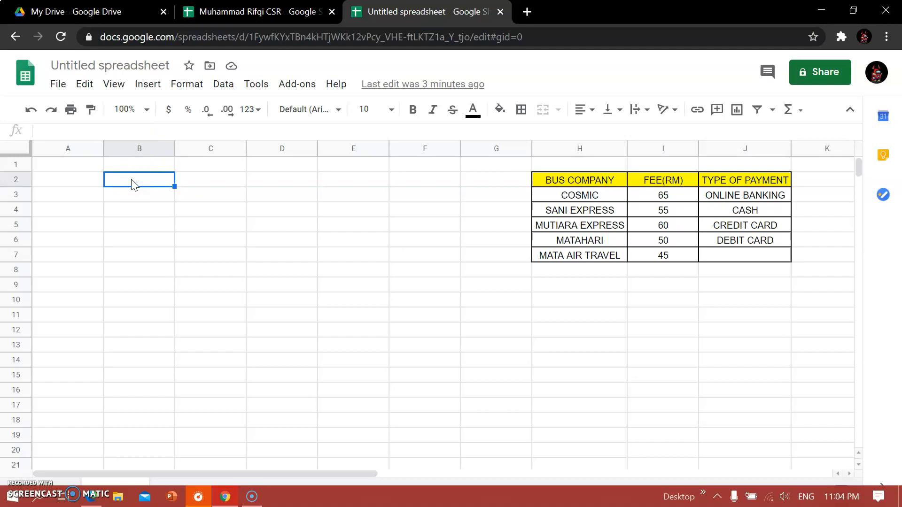
Enter the headings DATE, NAME and BUS COMPANY in cells B2, C2 and D2 to start a second table.
left_click(198, 188)
type("DATE")
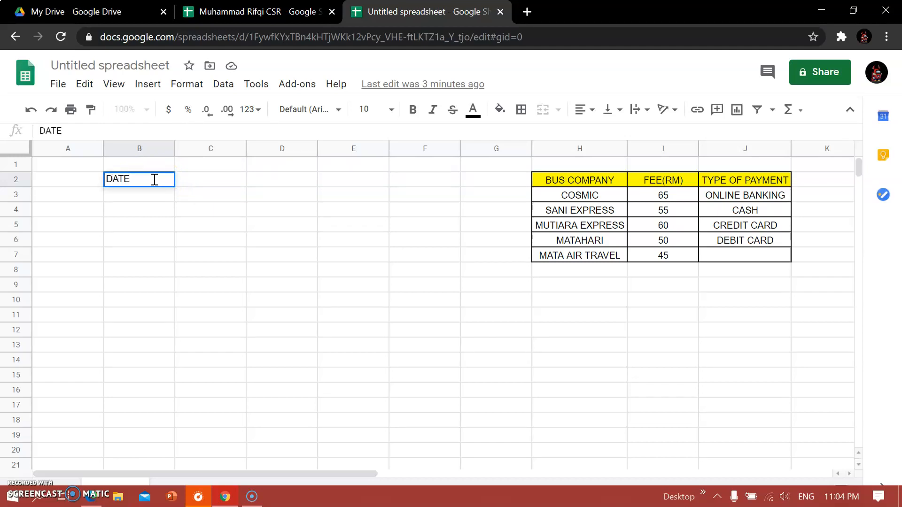
left_click(211, 184)
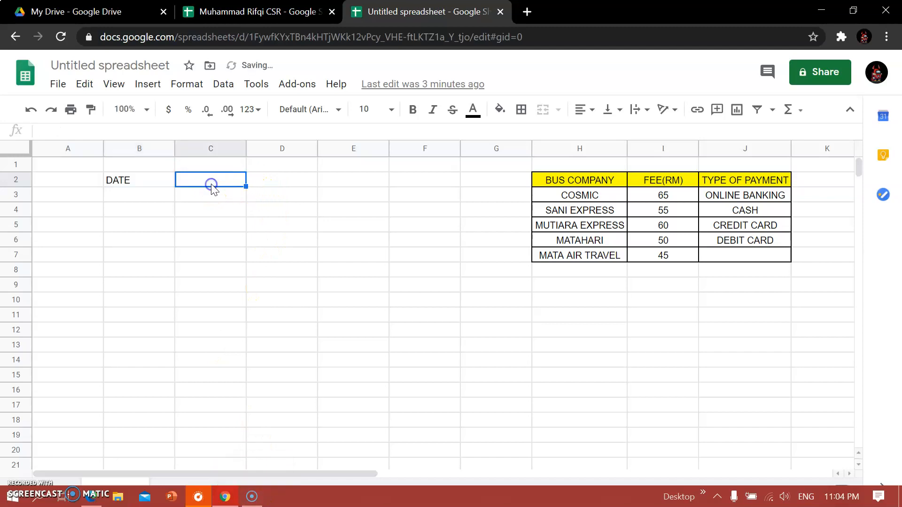
type("NAME")
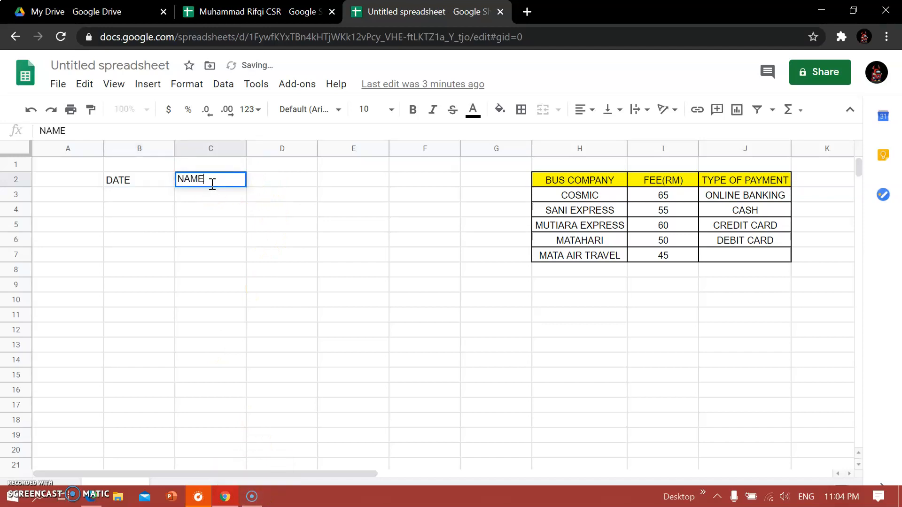
left_click(256, 182)
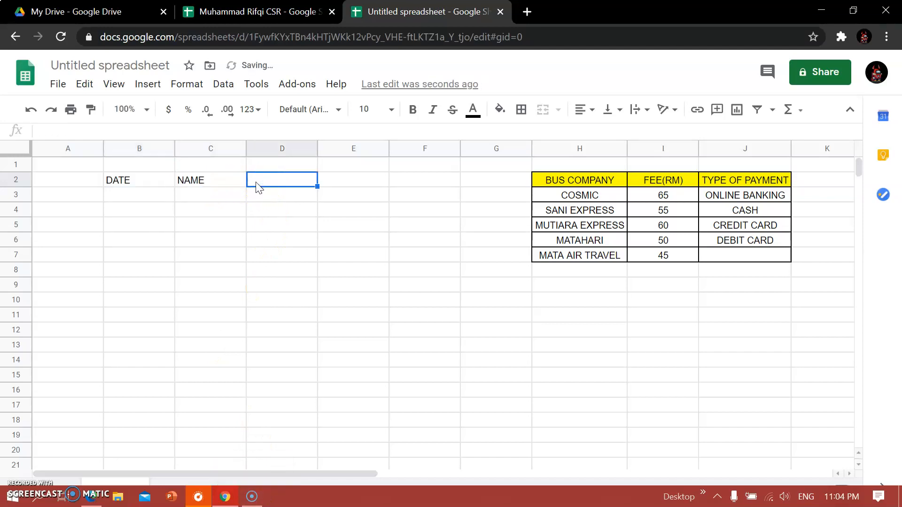
left_click(248, 183)
type("BUS COMPANY")
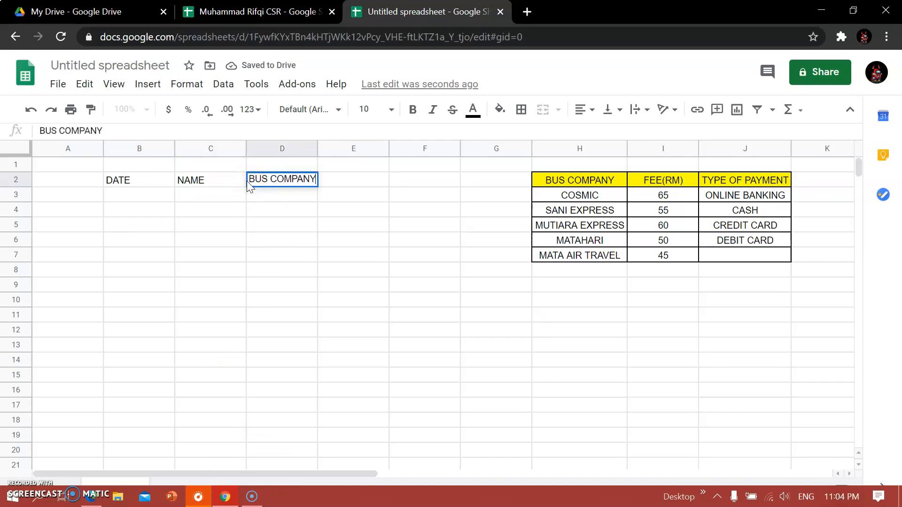
left_click(341, 182)
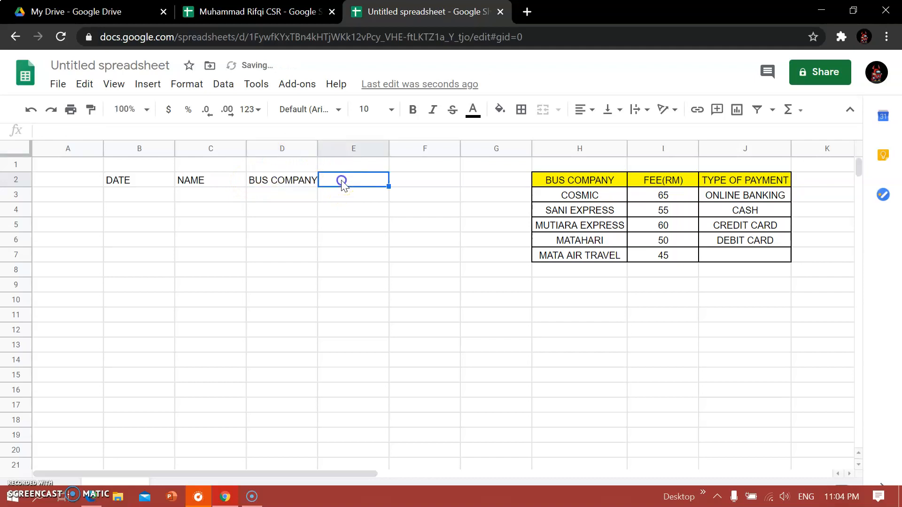
Enter the headings FEE (RM) in E2 and TYPE OF PAYMENT in F2 of the second table.
type("RM)")
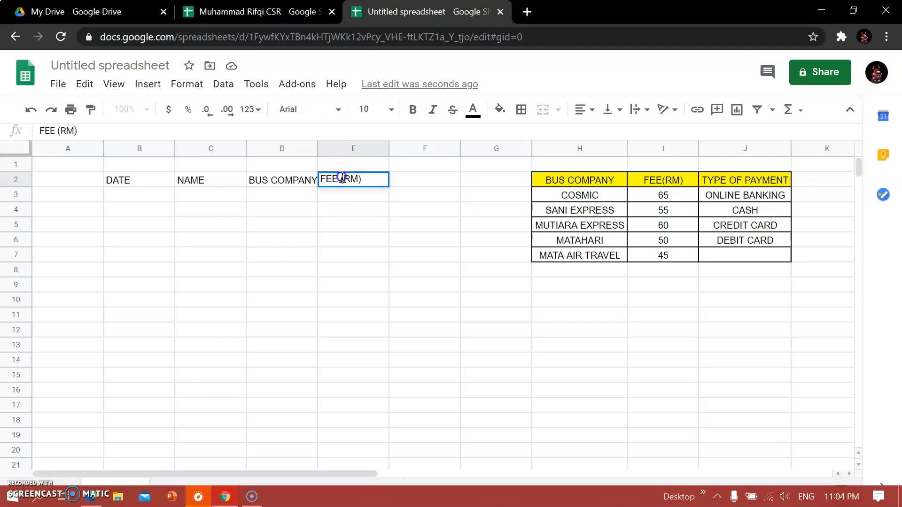
left_click(398, 173)
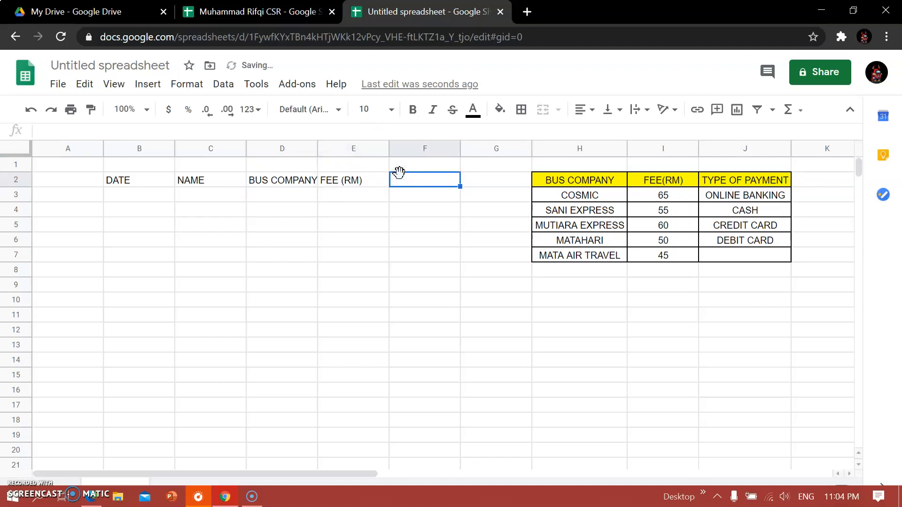
type("TY")
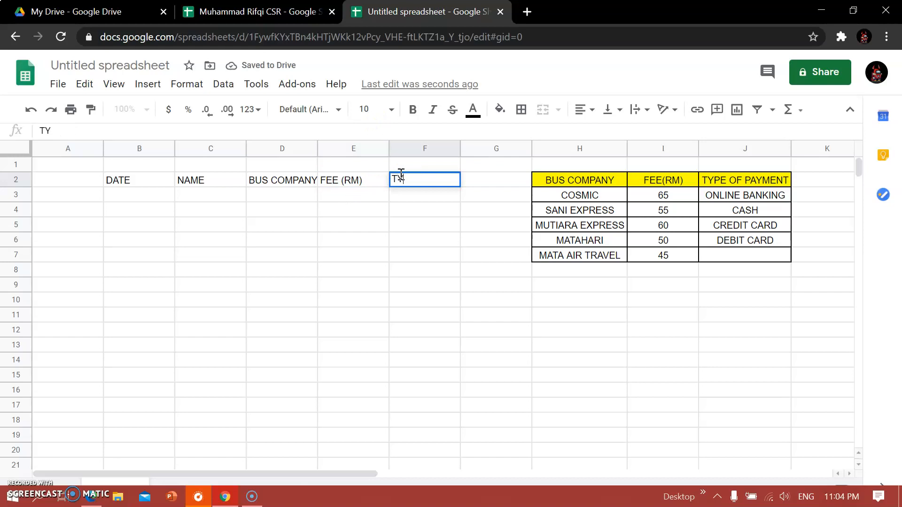
type("PE OF PAYNE")
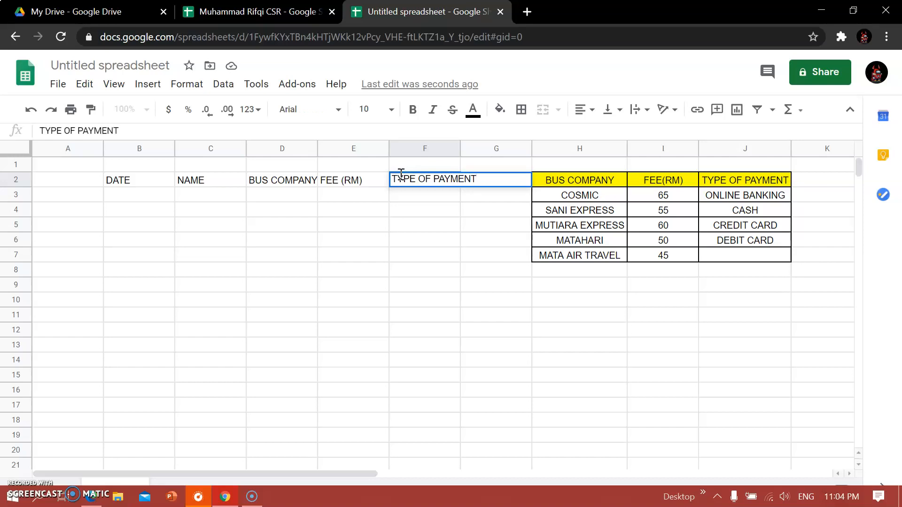
left_click(414, 272)
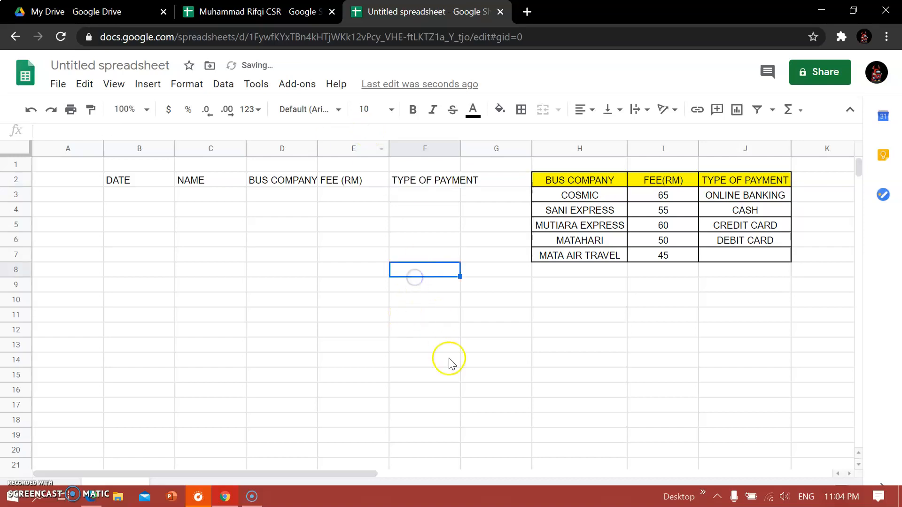
Auto-fit the width of column F to its TYPE OF PAYMENT heading.
left_click(456, 147)
double_click(460, 149)
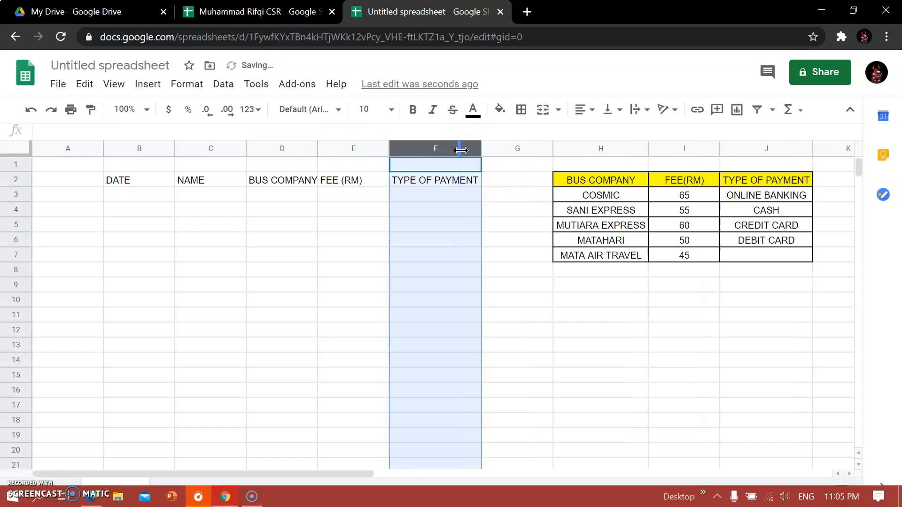
left_click(470, 214)
left_click(488, 215)
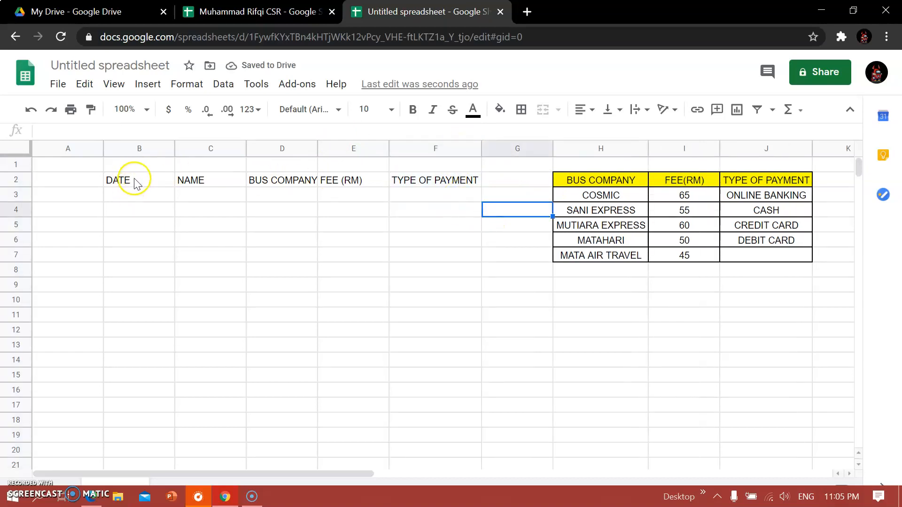
Centre the second table's headings in B2:F2 horizontally.
left_click(141, 167)
left_click(153, 210)
left_click_drag(153, 182, 437, 188)
left_click(582, 109)
left_click(597, 133)
left_click(371, 208)
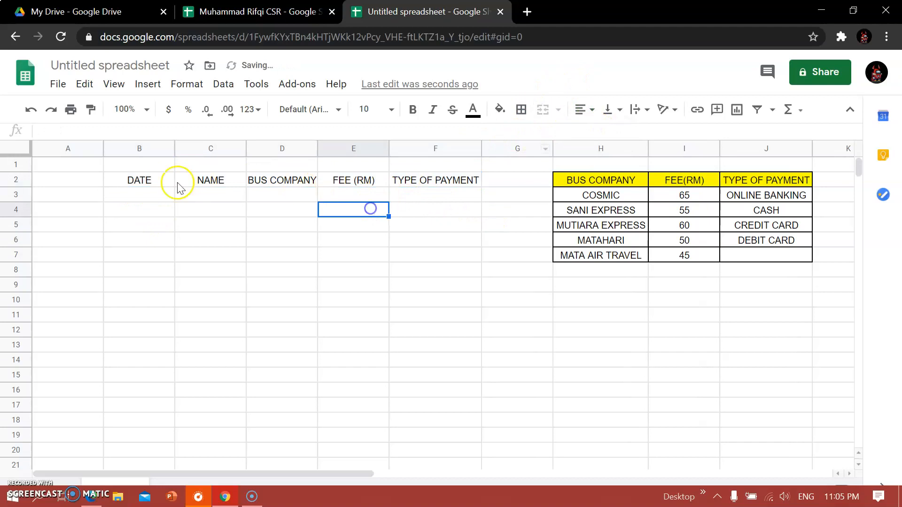
Fill the heading cells B2:F2 with cyan.
left_click_drag(133, 179, 413, 181)
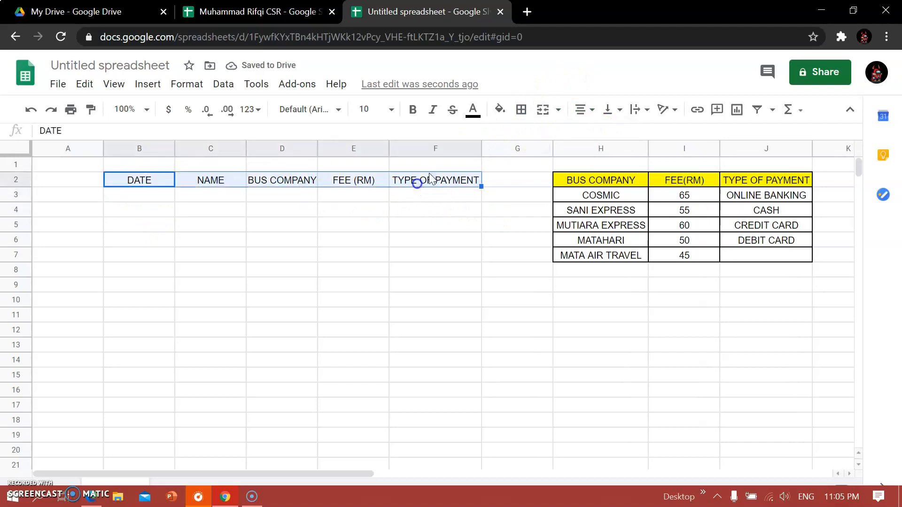
left_click(500, 109)
left_click(583, 174)
left_click(343, 259)
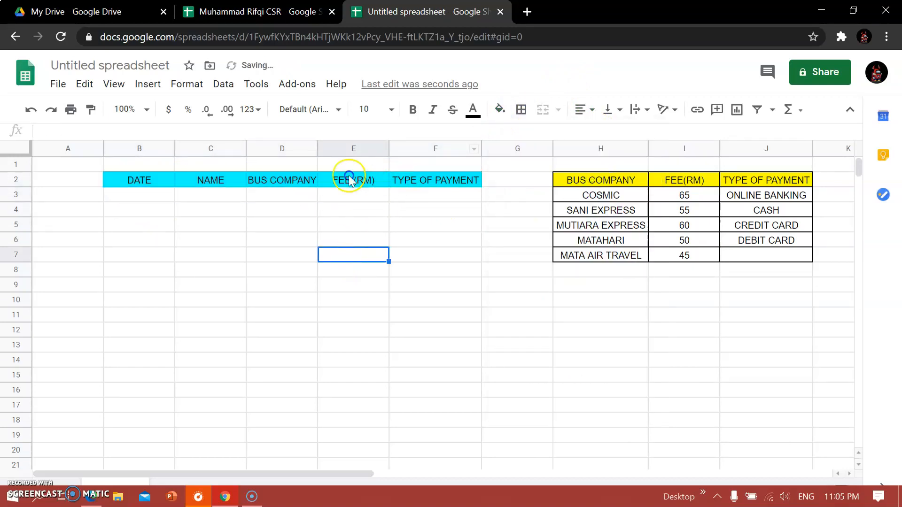
left_click(206, 164)
left_click(195, 183)
left_click(198, 199)
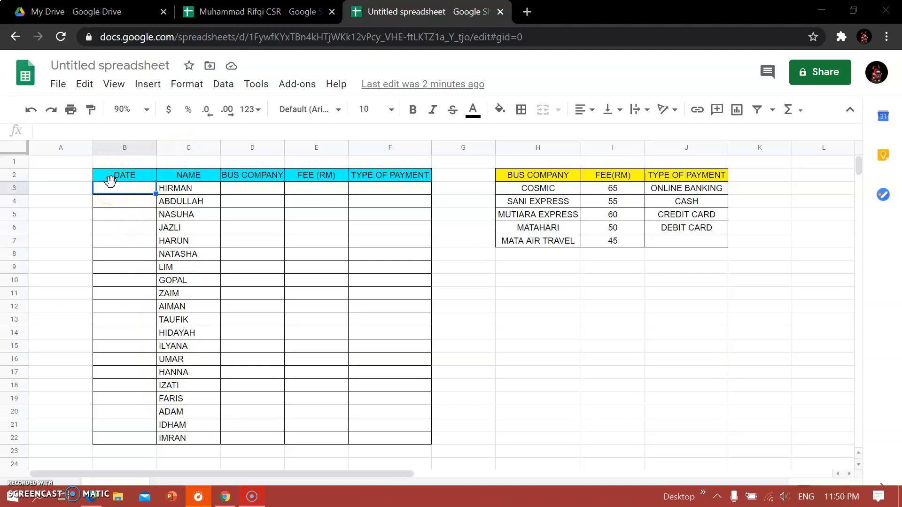
left_click(65, 239)
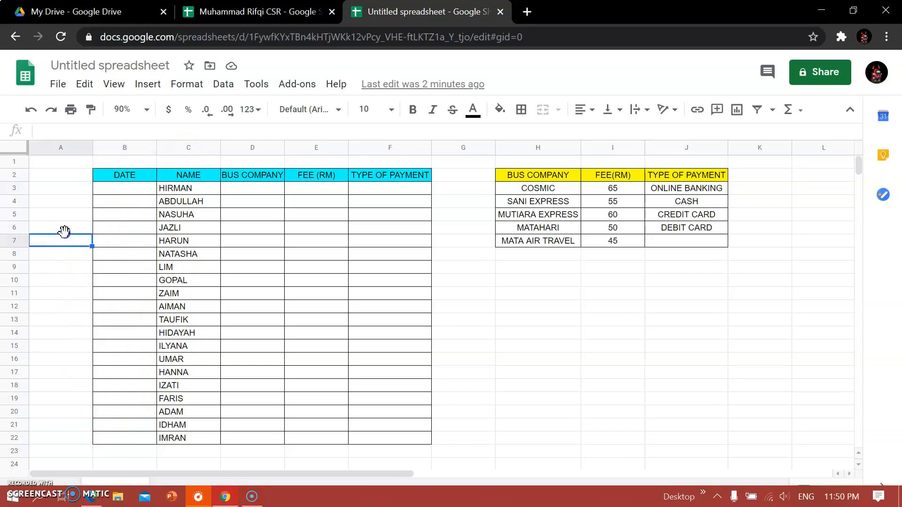
Open data validation for the first DATE cell, B3, and clear the preset cell range in its range selector.
left_click(125, 191)
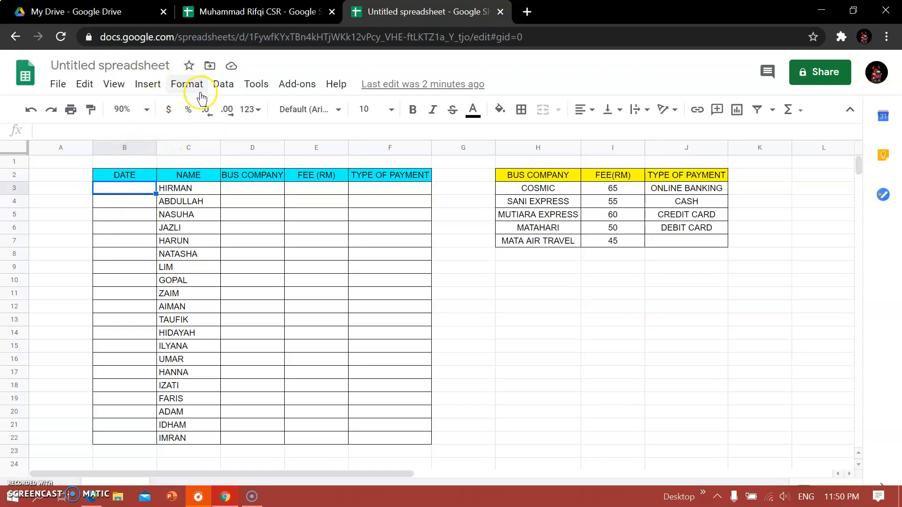
left_click(223, 85)
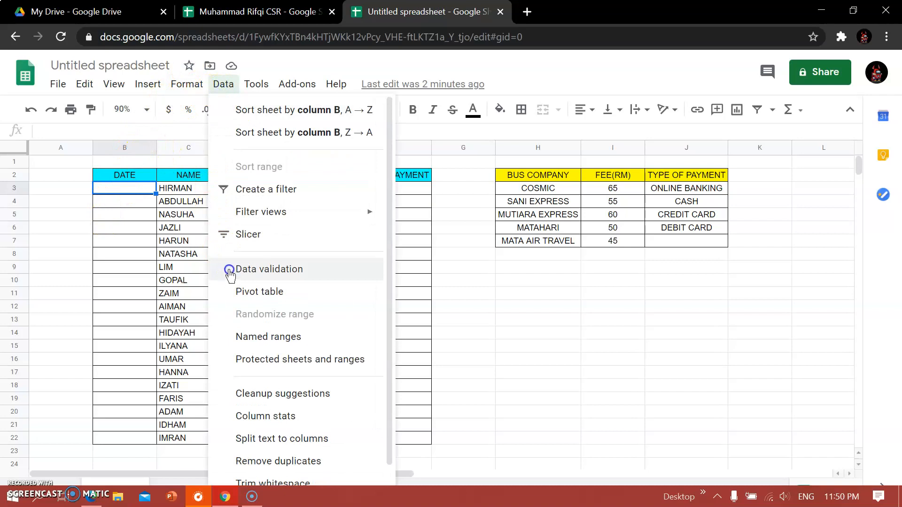
left_click(252, 273)
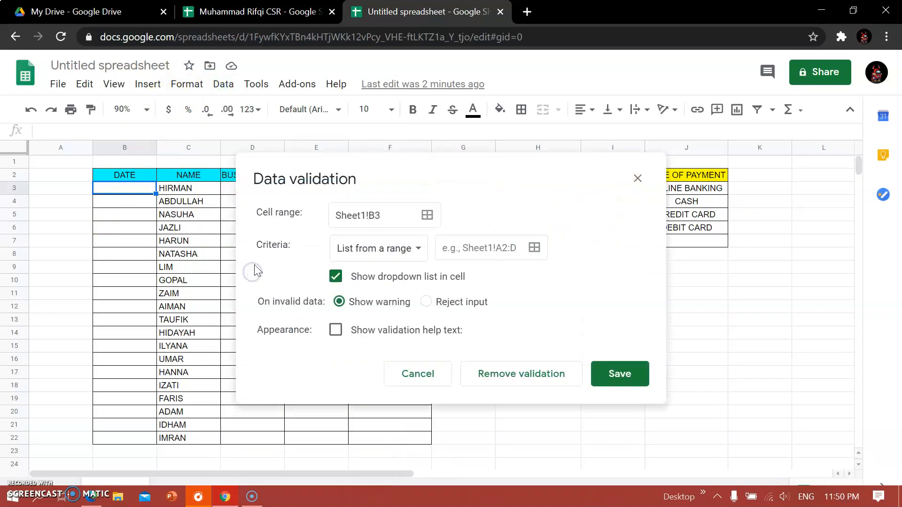
left_click_drag(354, 176, 430, 187)
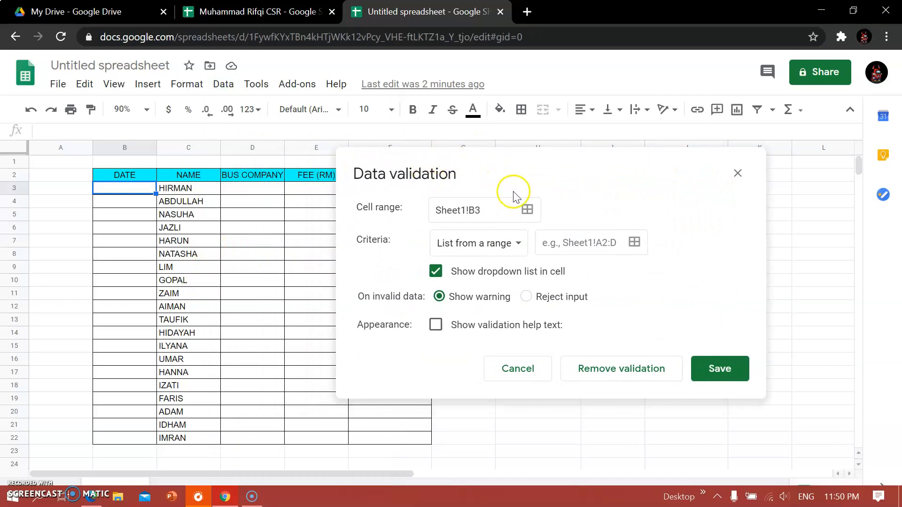
left_click(527, 212)
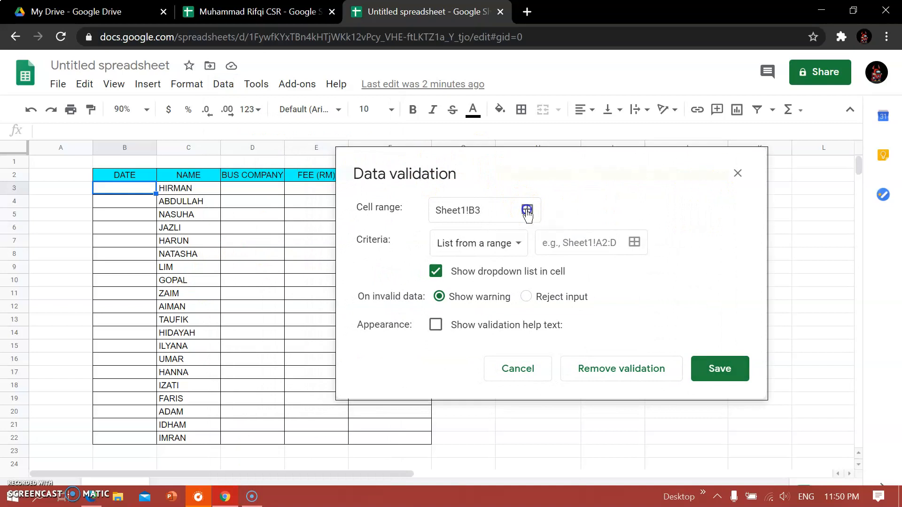
left_click_drag(408, 216, 358, 215)
key("BackSpace")
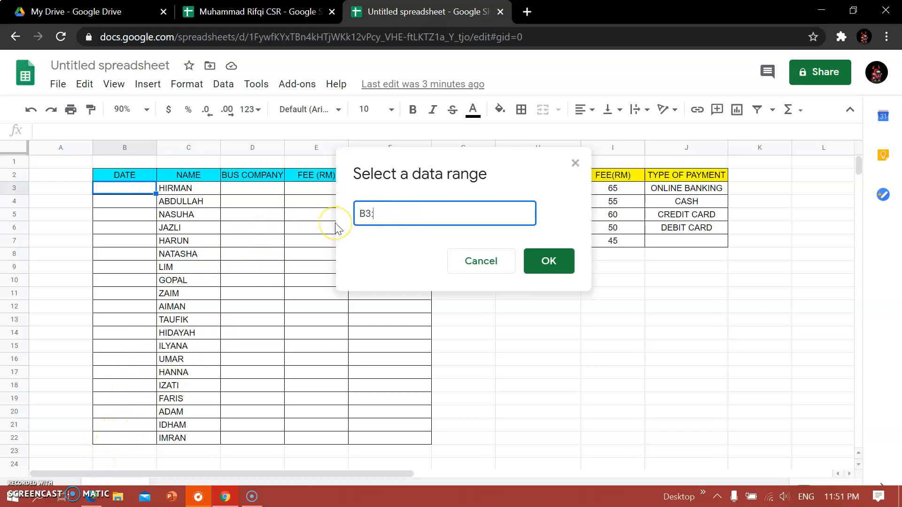
type("B")
key("BackSpace")
key("BackSpace")
key("BackSpace")
key("BackSpace")
key("BackSpace")
key("BackSpace")
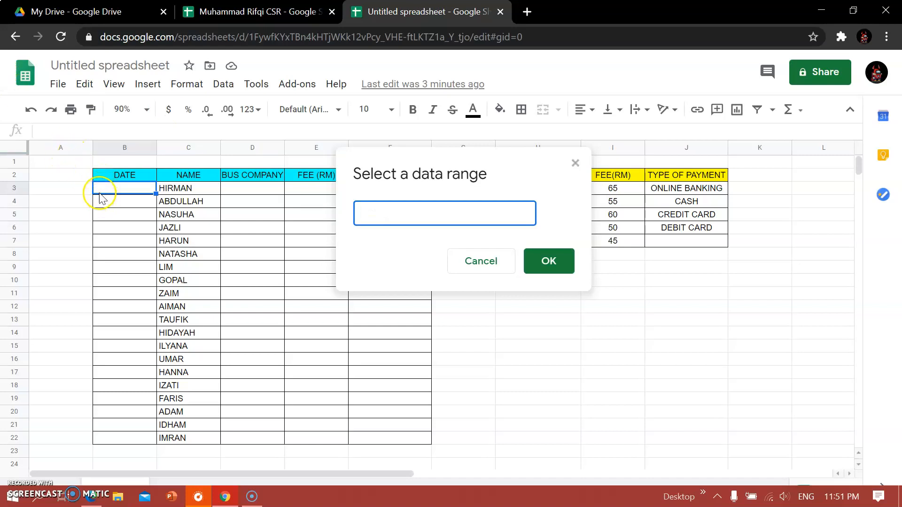
Set the validation's cell range to B3:B22 with the criteria Date, is valid date, and save the rule.
left_click_drag(96, 193, 138, 431)
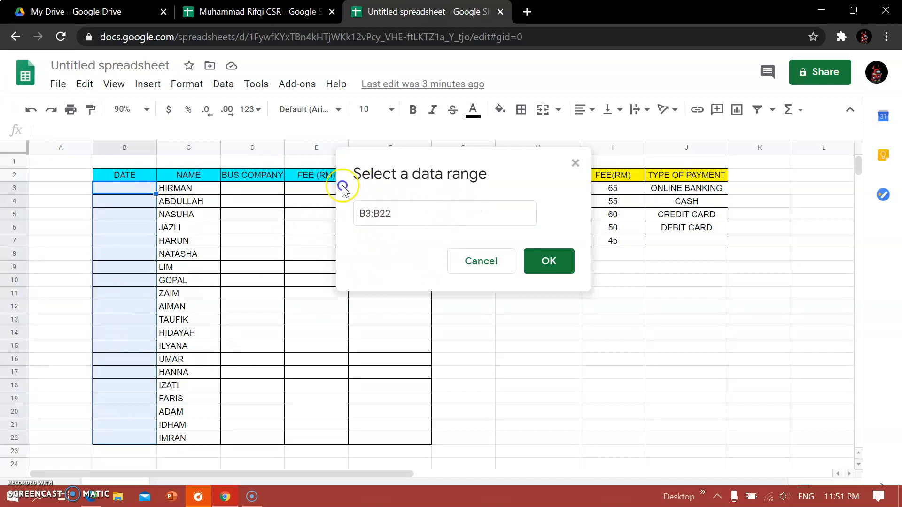
left_click(529, 263)
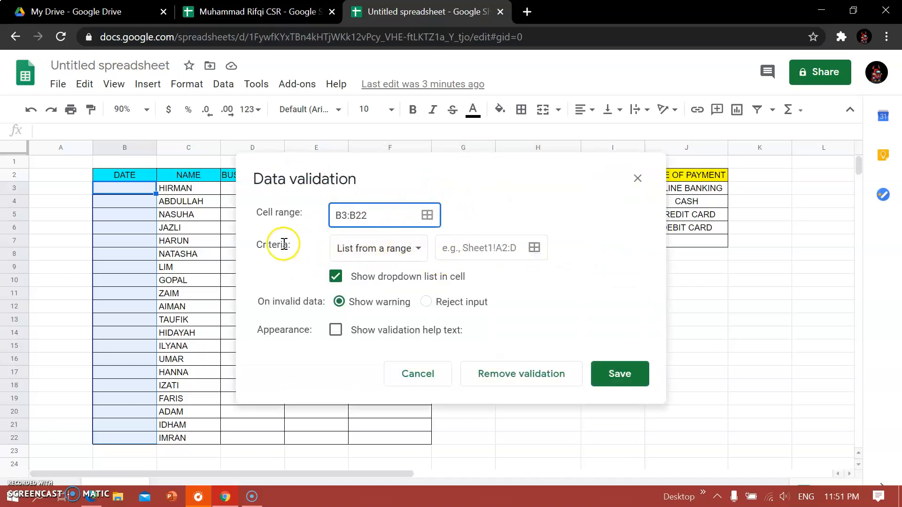
left_click(415, 253)
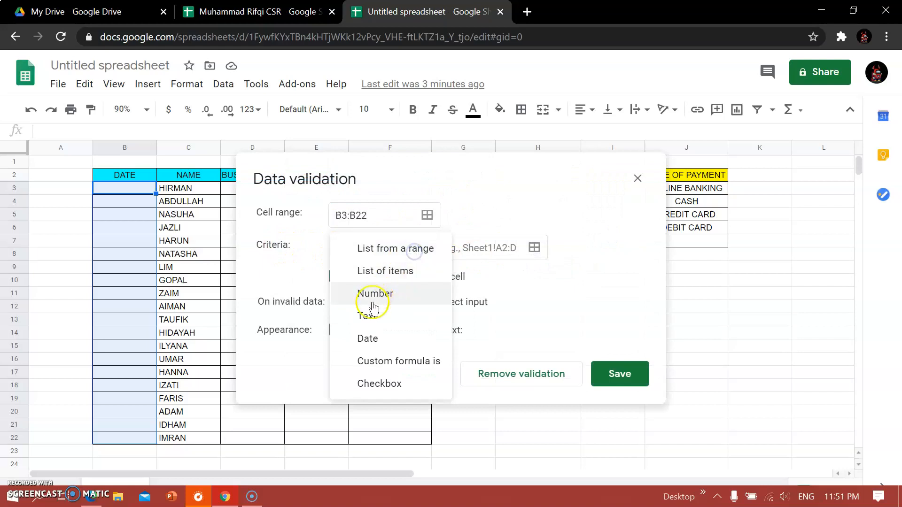
left_click(379, 336)
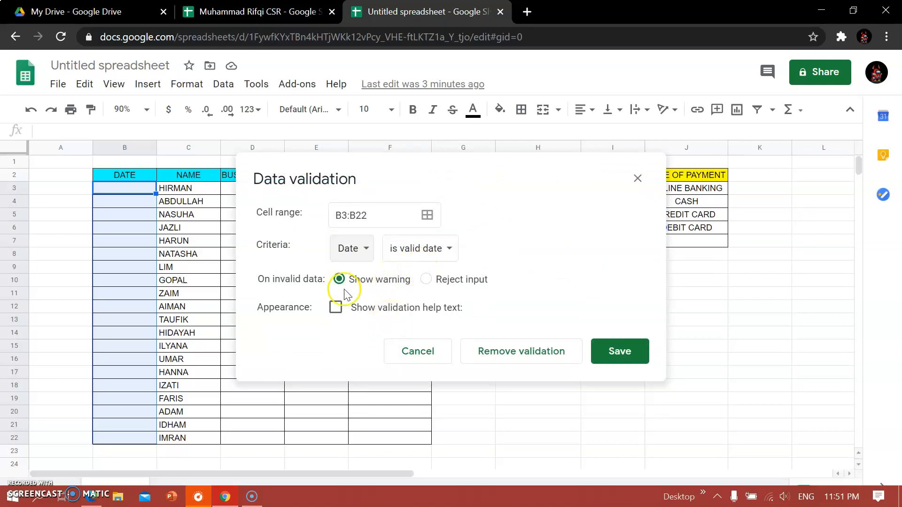
left_click(616, 356)
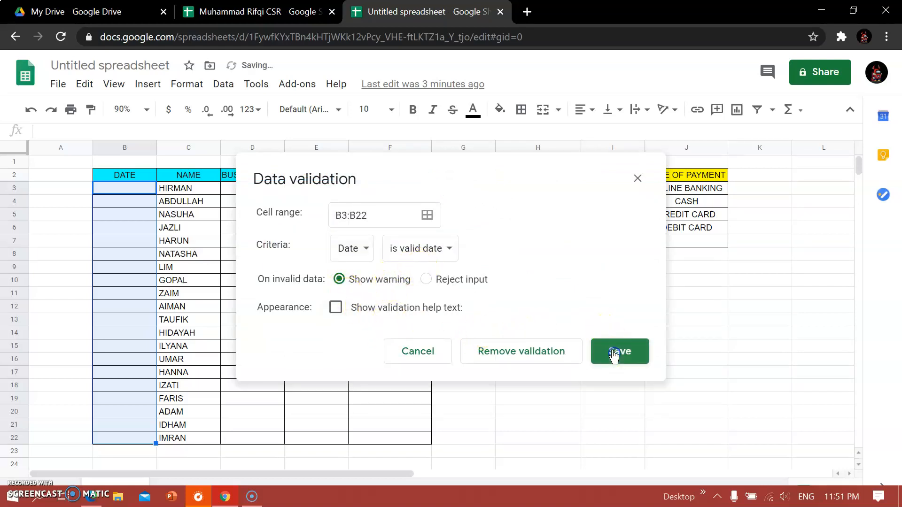
Pick 19 October 2020 from the calendar as the date in cell B3.
left_click(68, 216)
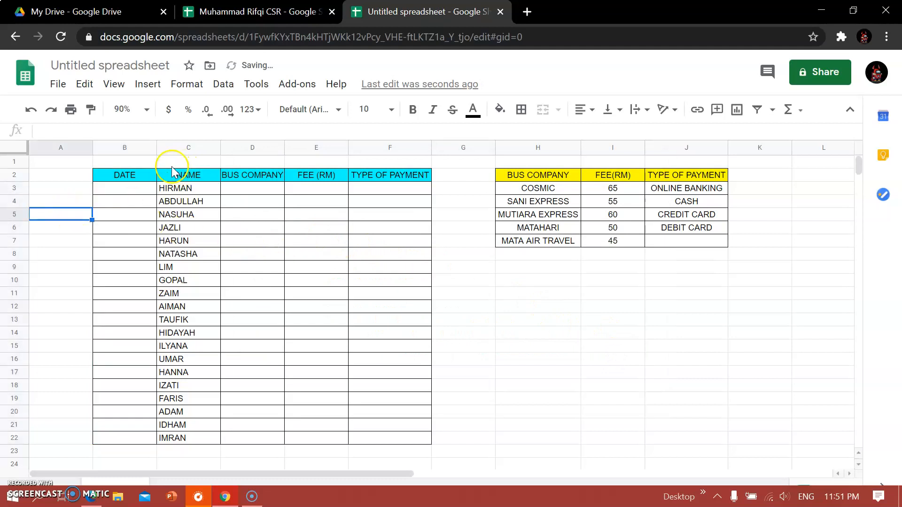
double_click(127, 193)
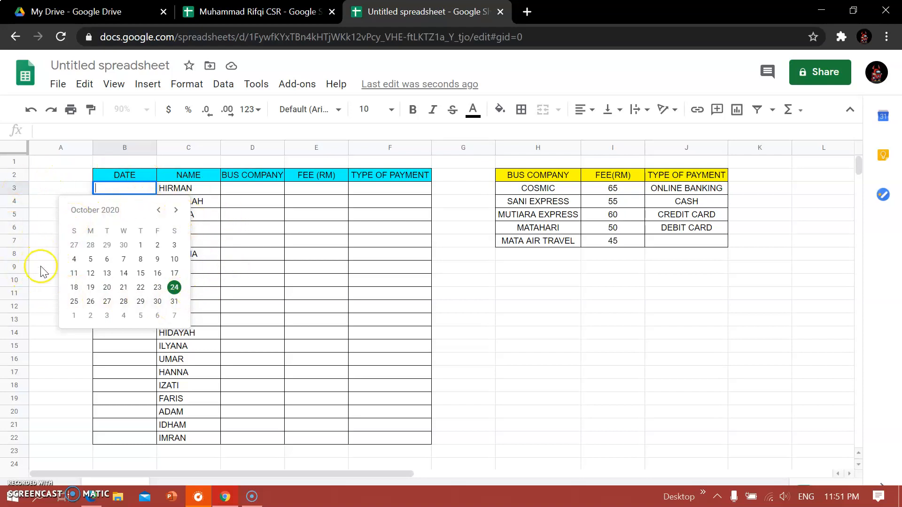
left_click(90, 288)
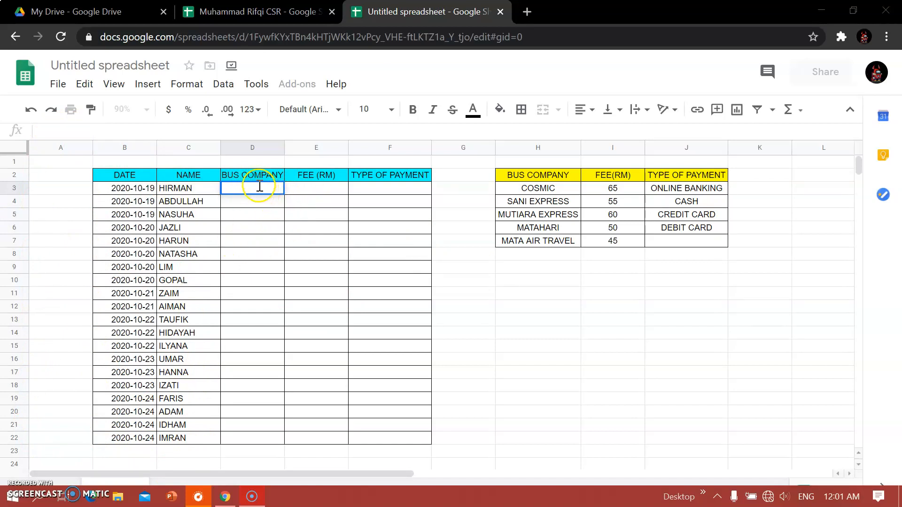
Open data validation for the first BUS COMPANY cell, D3, and set its cell range to D3:D22.
left_click(230, 90)
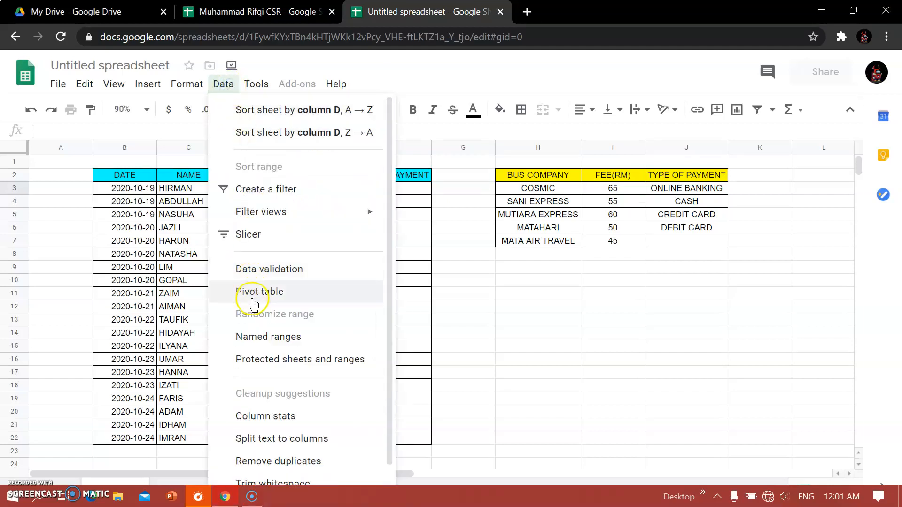
left_click(264, 274)
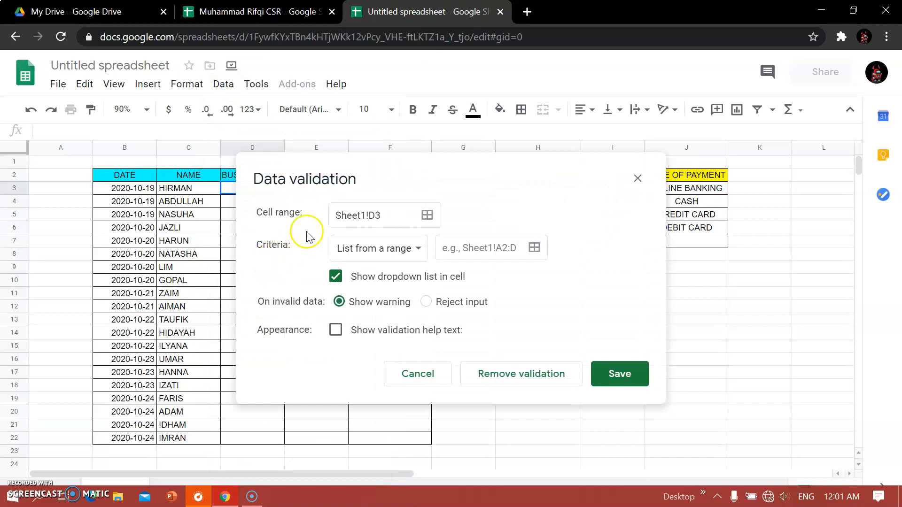
left_click_drag(416, 175, 593, 176)
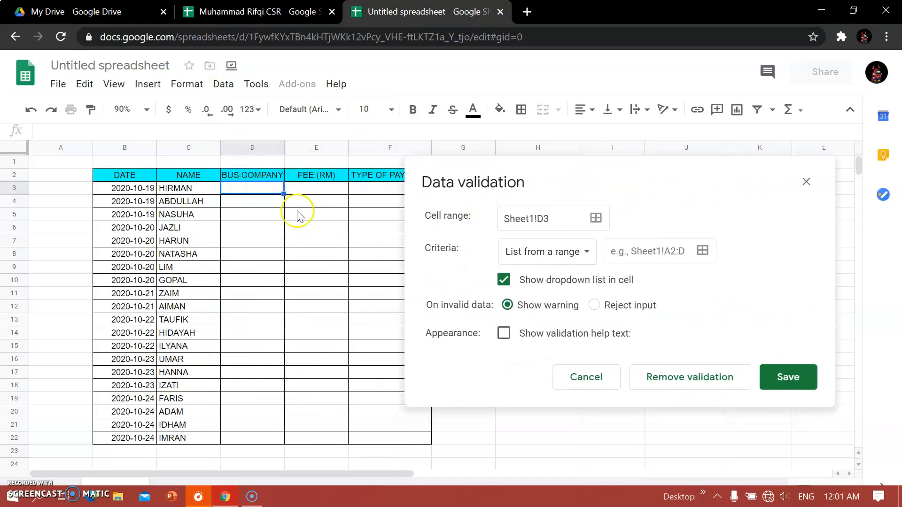
left_click(220, 188)
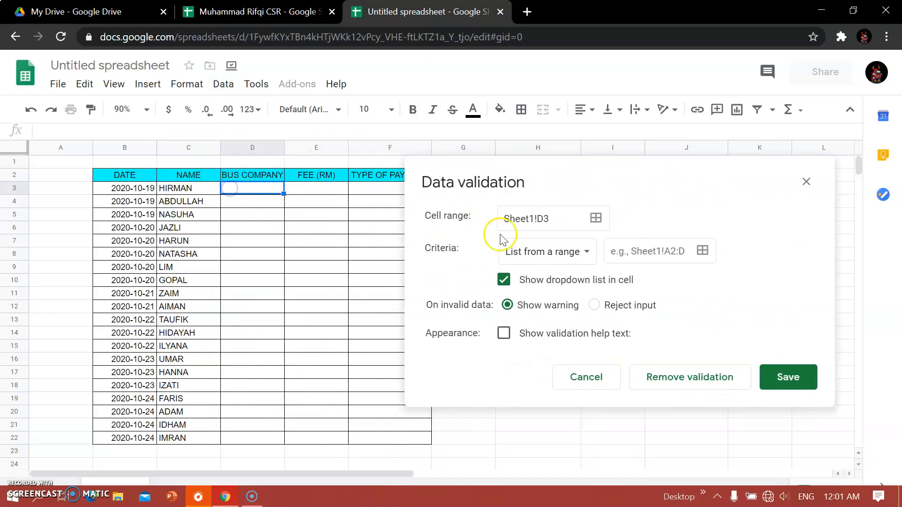
left_click(594, 219)
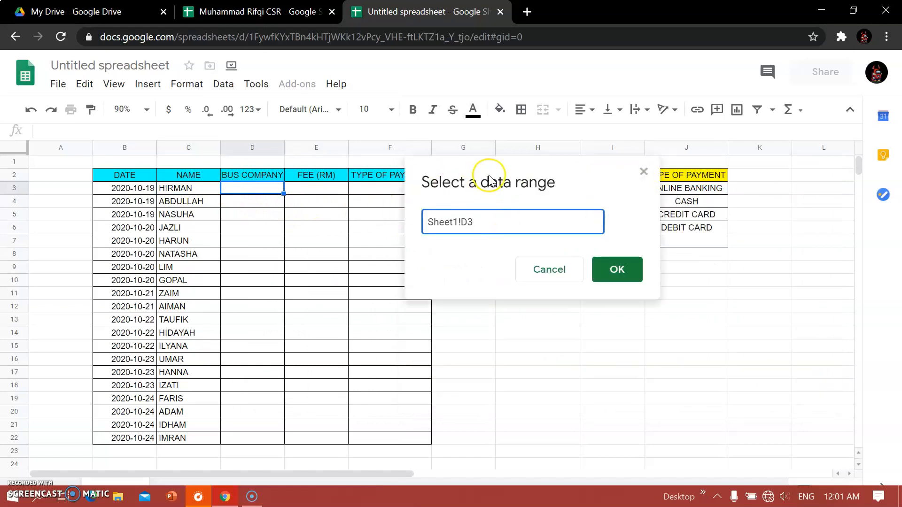
left_click_drag(485, 221, 394, 224)
key("BackSpace")
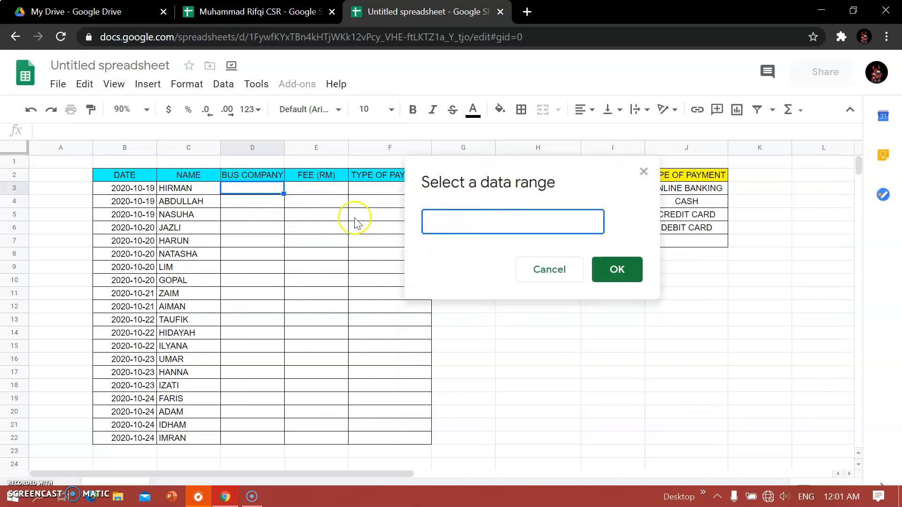
left_click(260, 231)
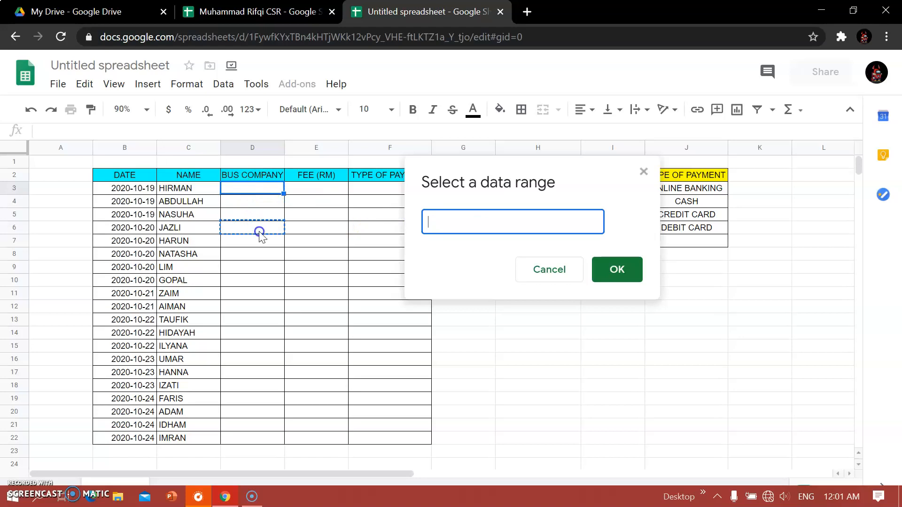
left_click(254, 254)
left_click(237, 191)
left_click_drag(233, 189, 252, 441)
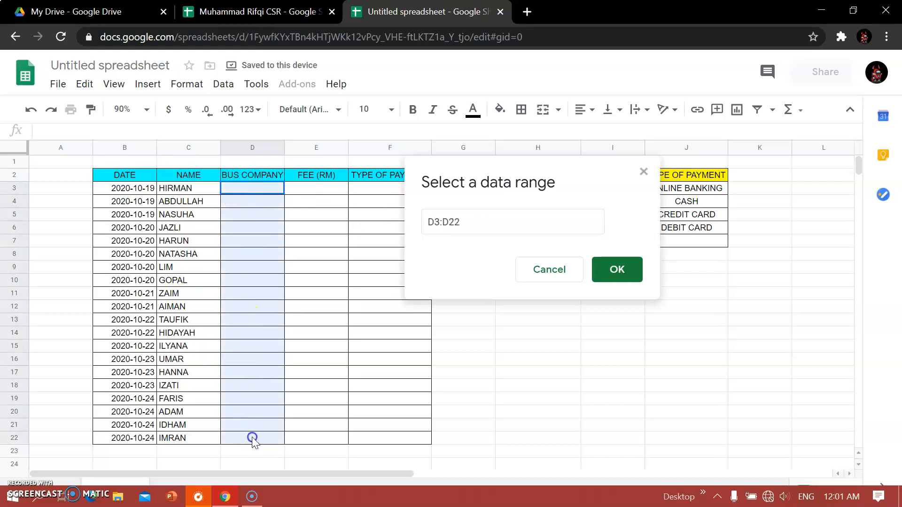
left_click(608, 271)
Set the BUS COMPANY validation criteria to List from a range with source H3:H7, and save the rule.
left_click_drag(489, 176, 626, 170)
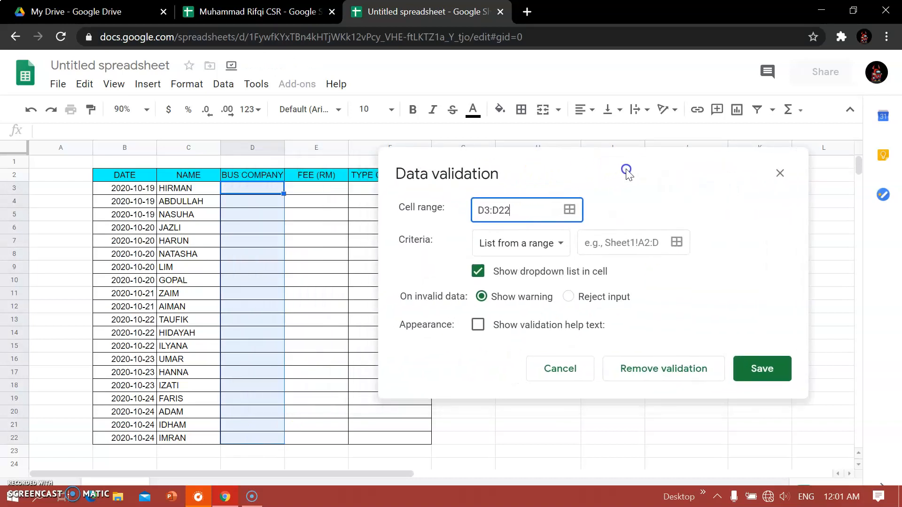
left_click(558, 248)
left_click(558, 249)
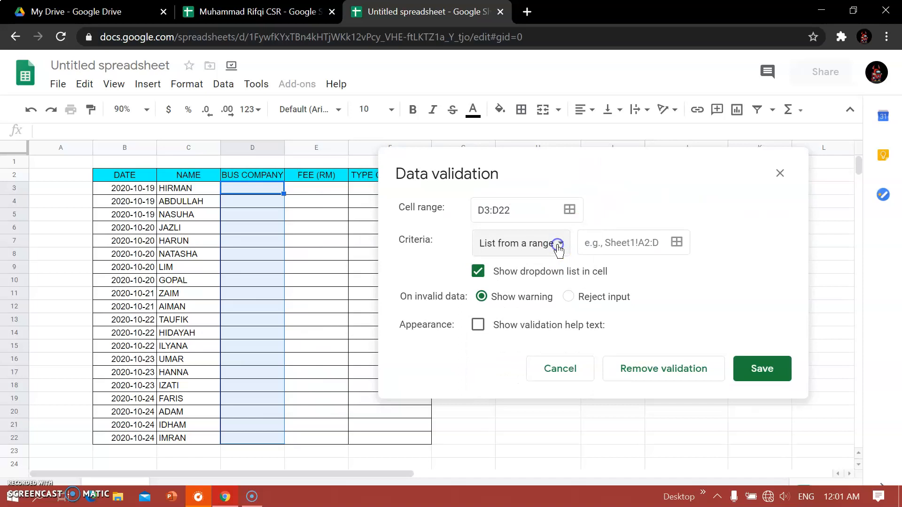
left_click_drag(676, 159, 353, 173)
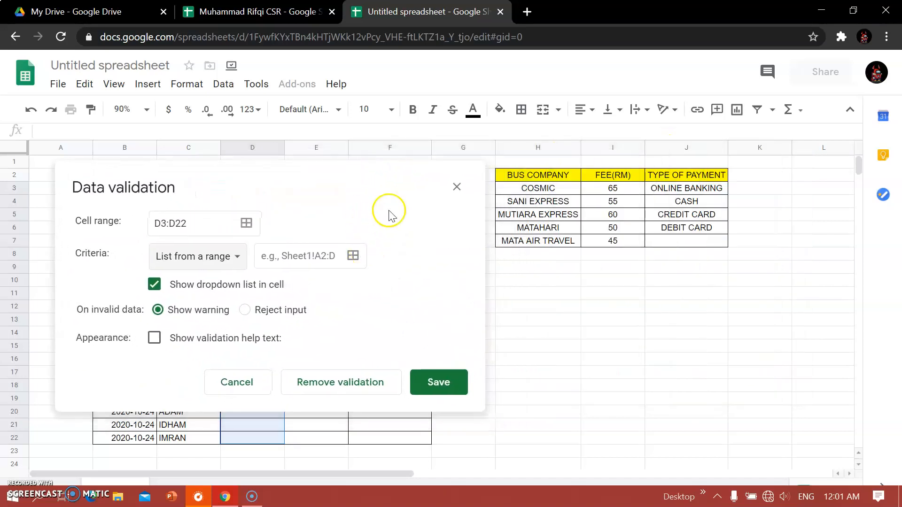
left_click_drag(417, 169, 375, 166)
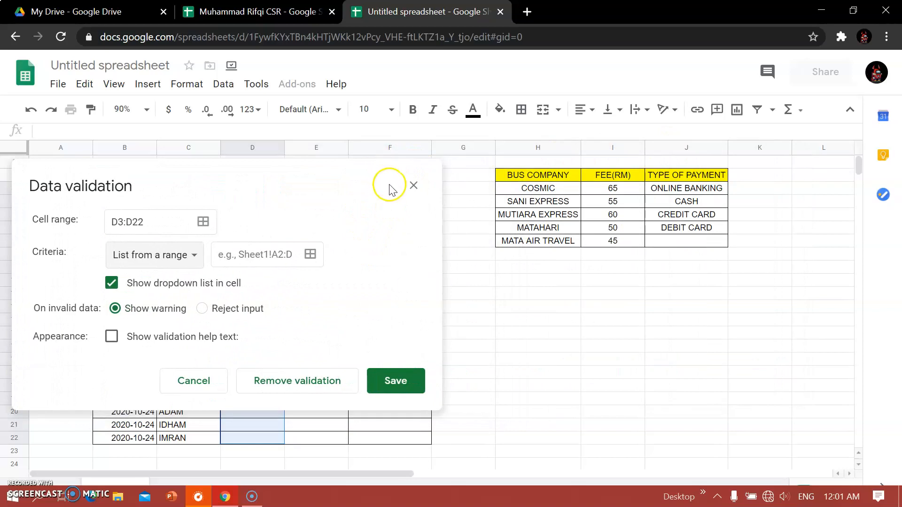
left_click(310, 254)
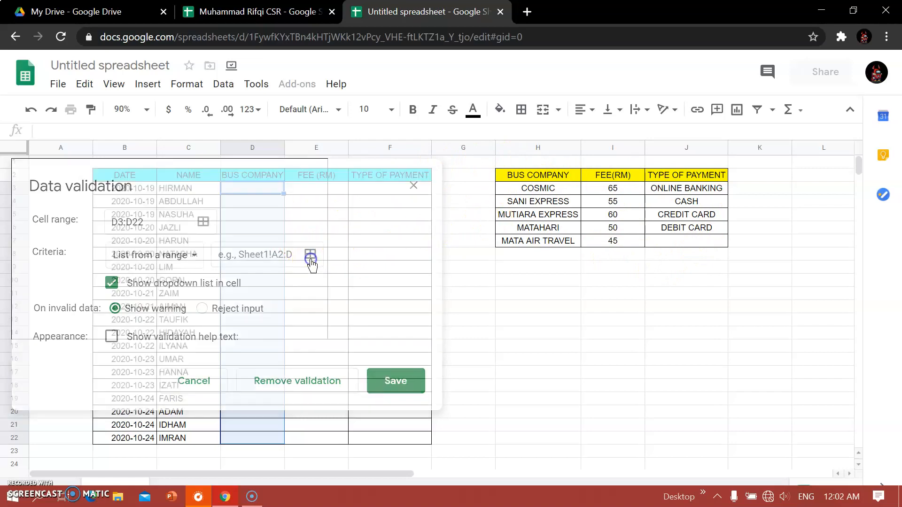
left_click_drag(211, 183, 293, 183)
left_click_drag(502, 192, 548, 243)
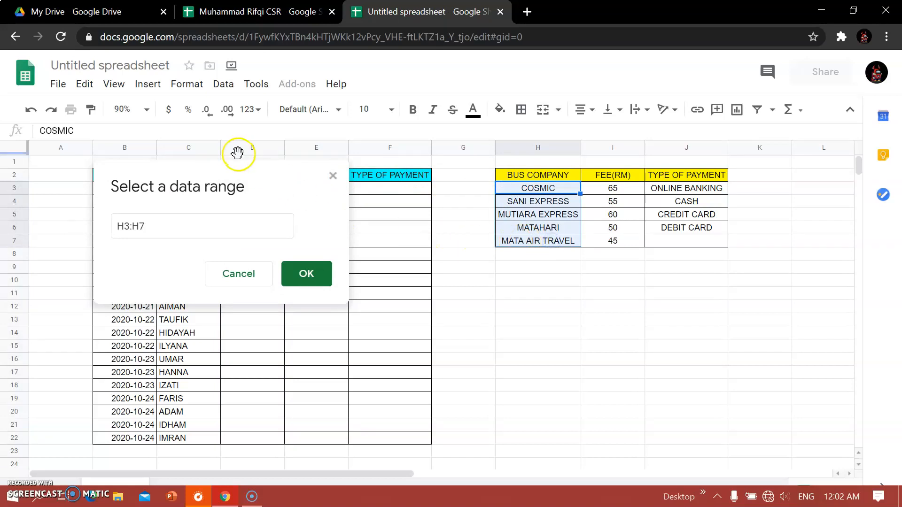
left_click_drag(257, 171, 377, 183)
left_click(469, 280)
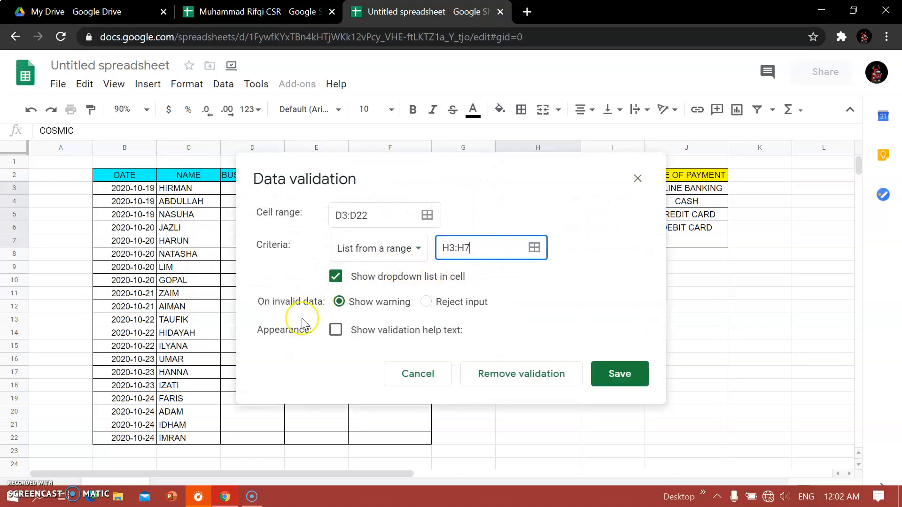
left_click(621, 375)
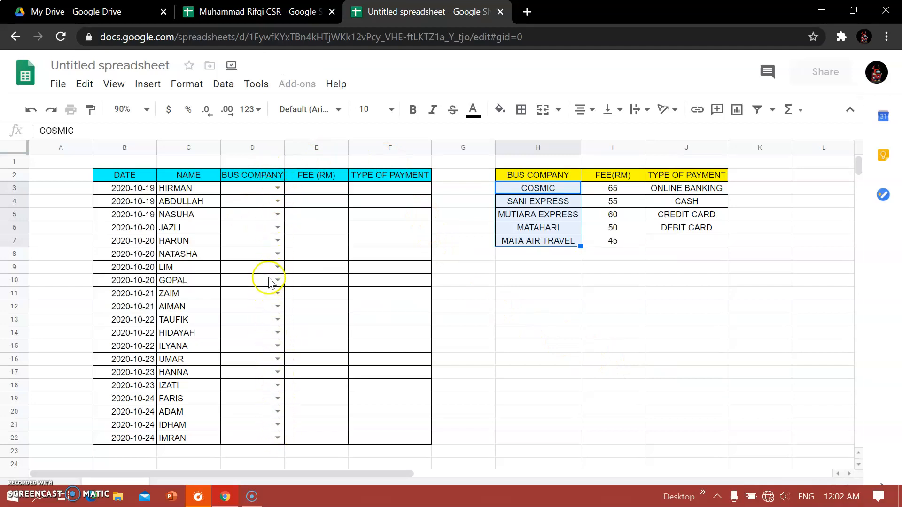
Choose SANI EXPRESS in D3 and D4 and COSMIC in D5, and fit column D's width to its contents.
left_click(278, 188)
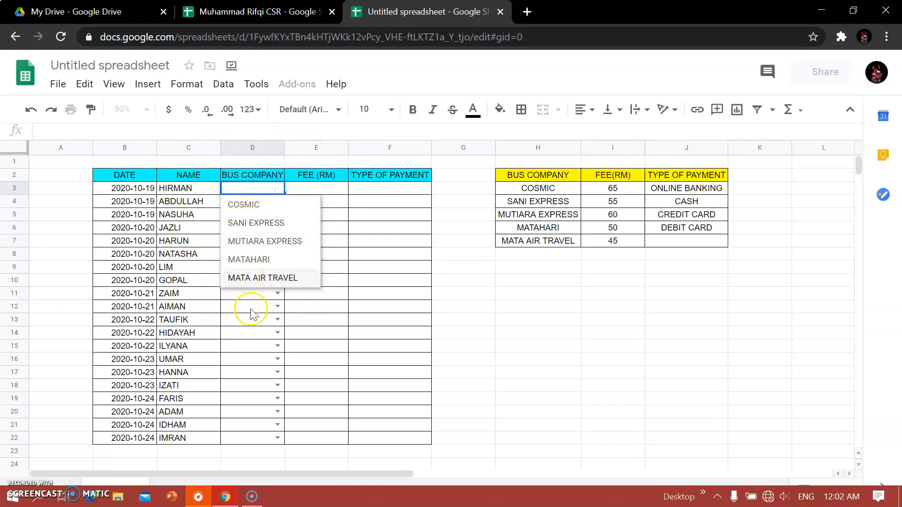
left_click(238, 224)
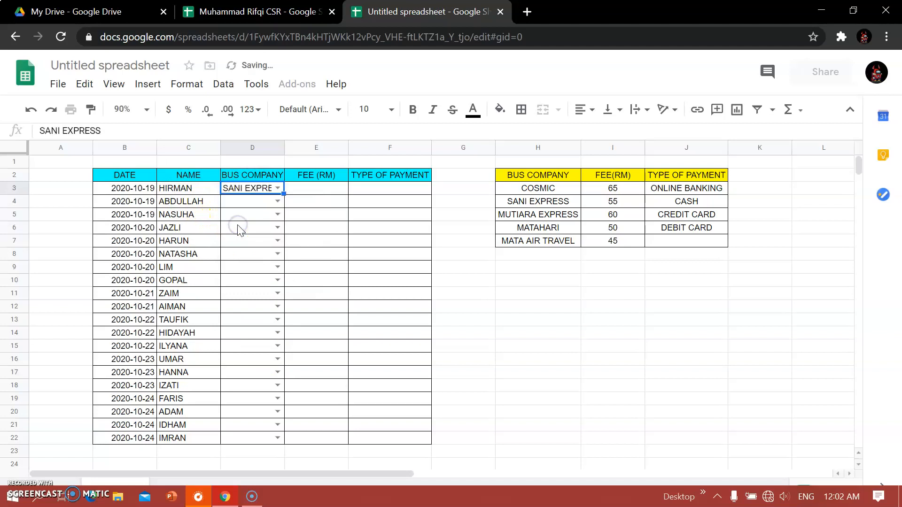
left_click(277, 201)
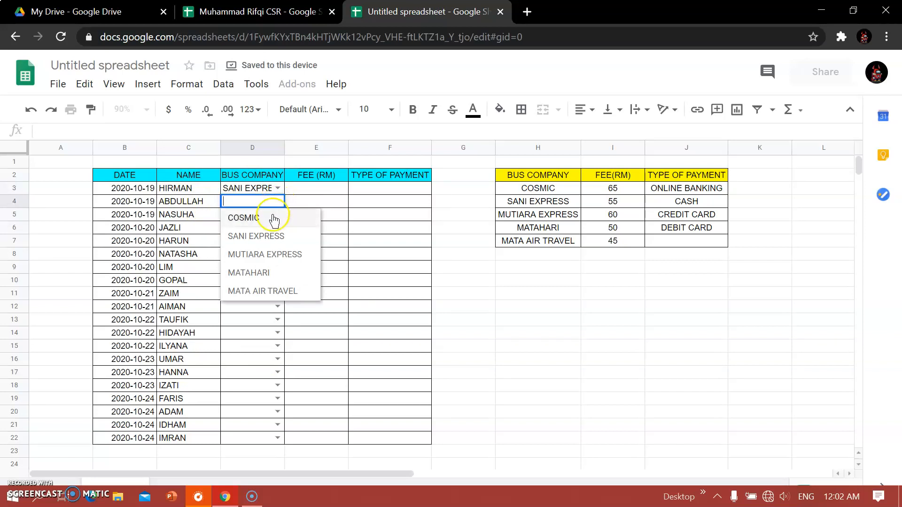
left_click(272, 236)
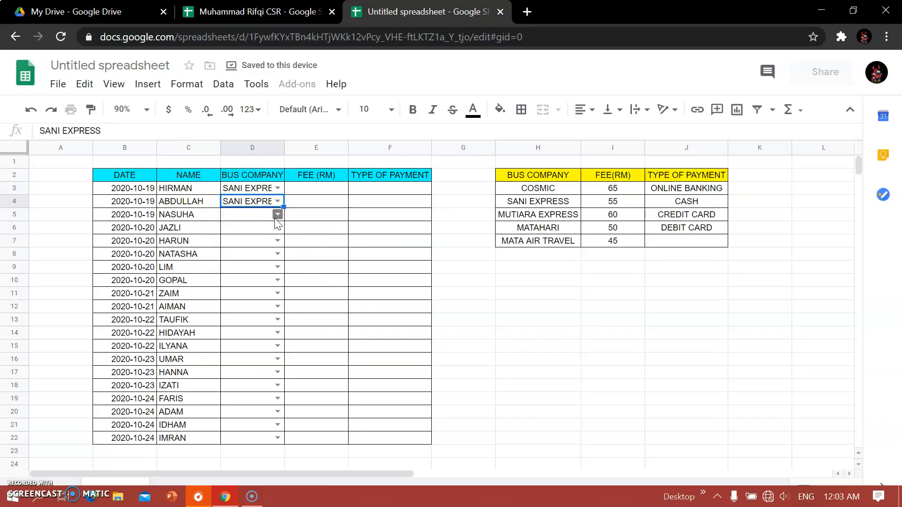
left_click(276, 216)
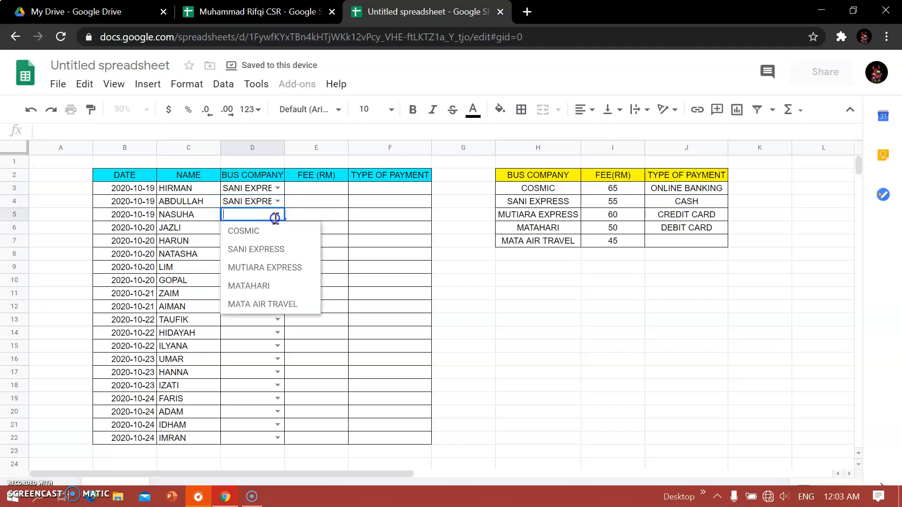
left_click(260, 240)
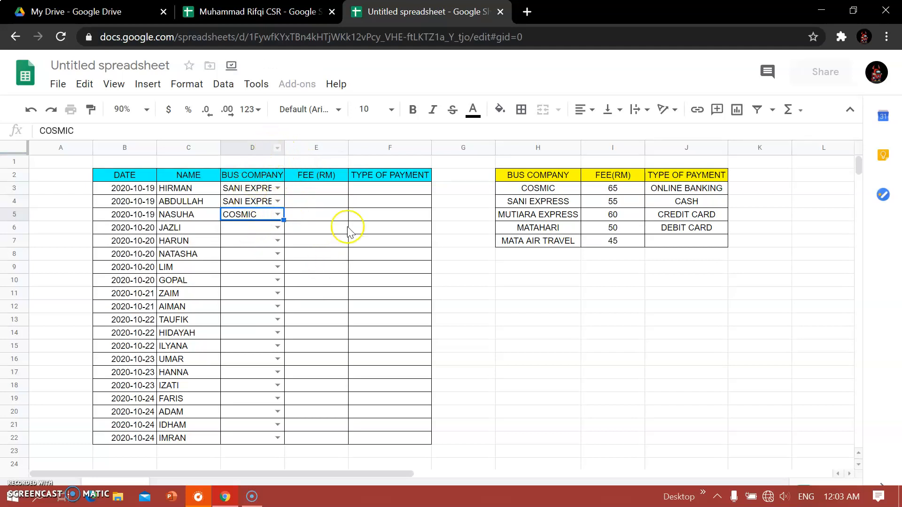
double_click(283, 149)
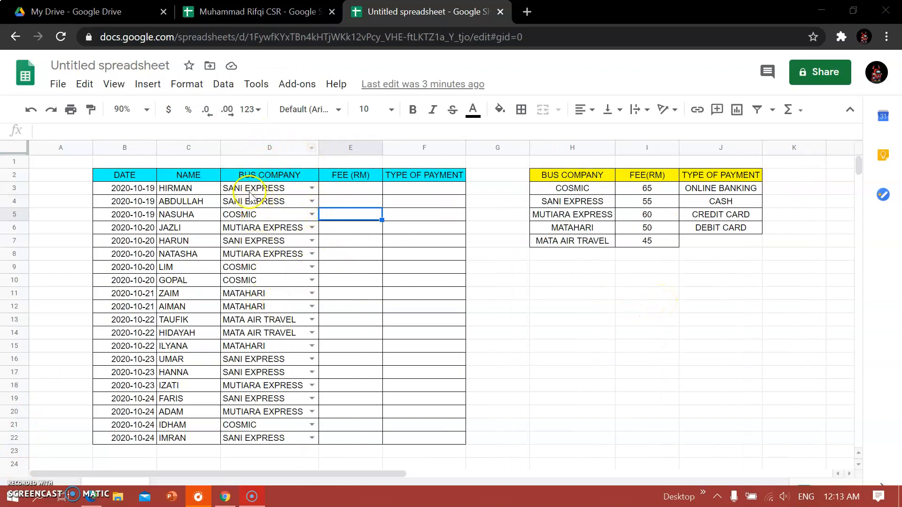
Open data validation for the first FEE (RM) cell, E3, and set its cell range to E3:E22.
left_click(364, 193)
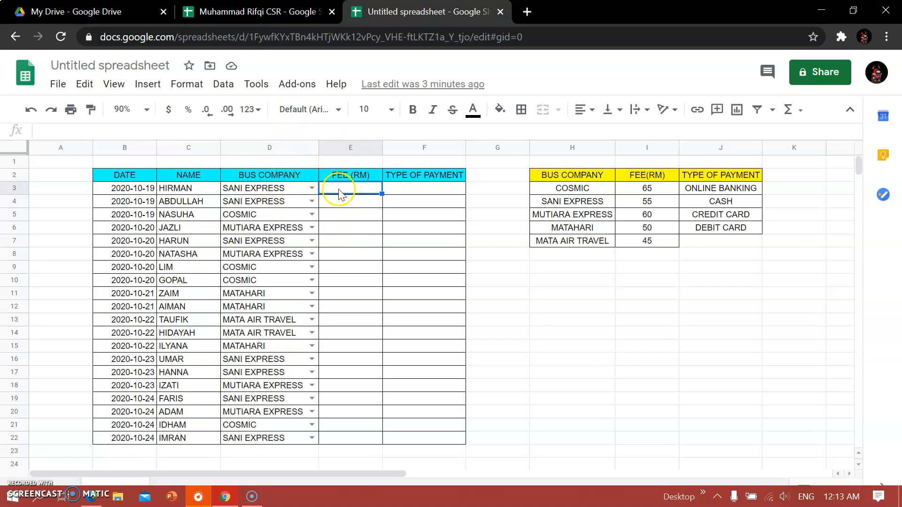
left_click(225, 87)
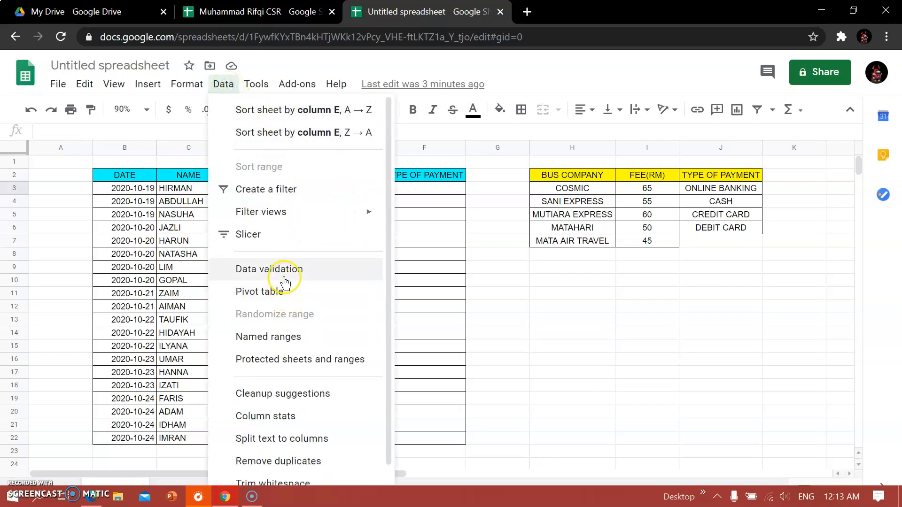
left_click(285, 275)
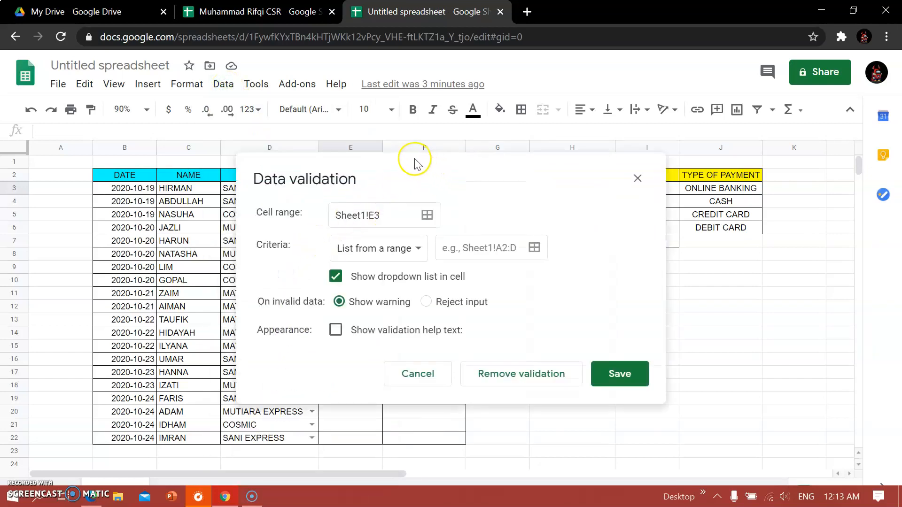
left_click_drag(412, 162, 593, 159)
left_click(609, 209)
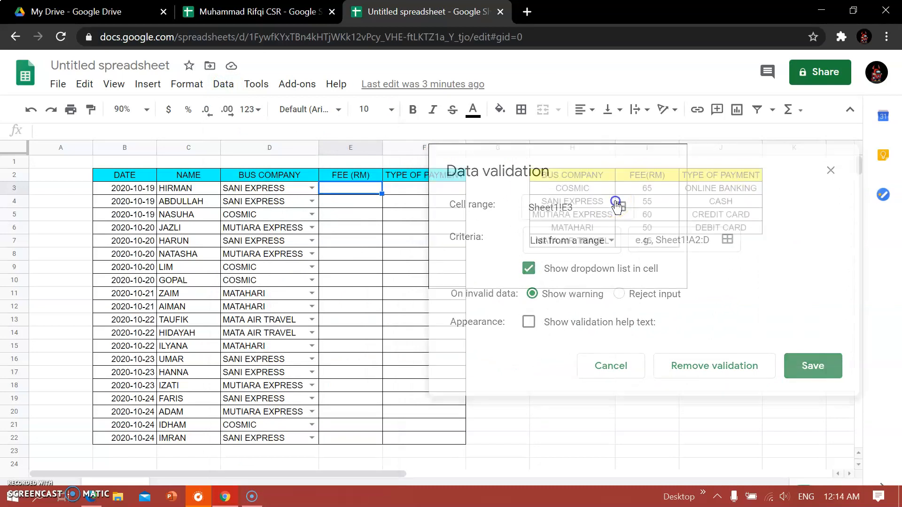
left_click_drag(486, 149, 536, 143)
left_click_drag(561, 202, 453, 212)
key("BackSpace")
left_click(336, 192)
left_click_drag(335, 193, 358, 431)
left_click(693, 252)
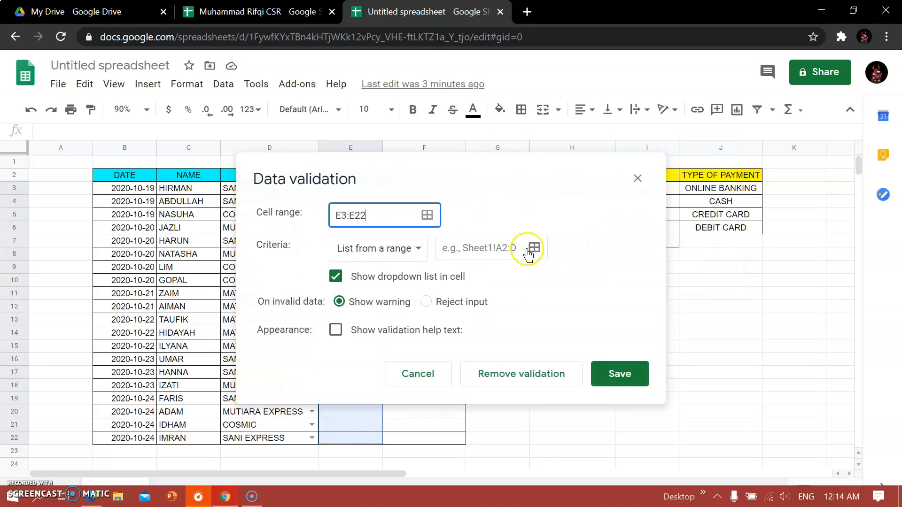
Set the FEE (RM) validation criteria to List from a range, using the fee values in I3:I7 as source.
left_click_drag(462, 165, 614, 155)
left_click(567, 241)
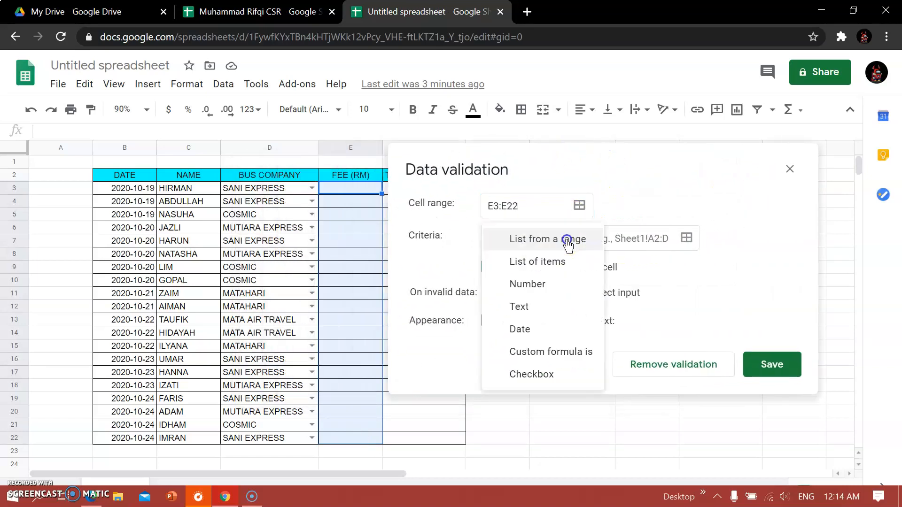
left_click(565, 242)
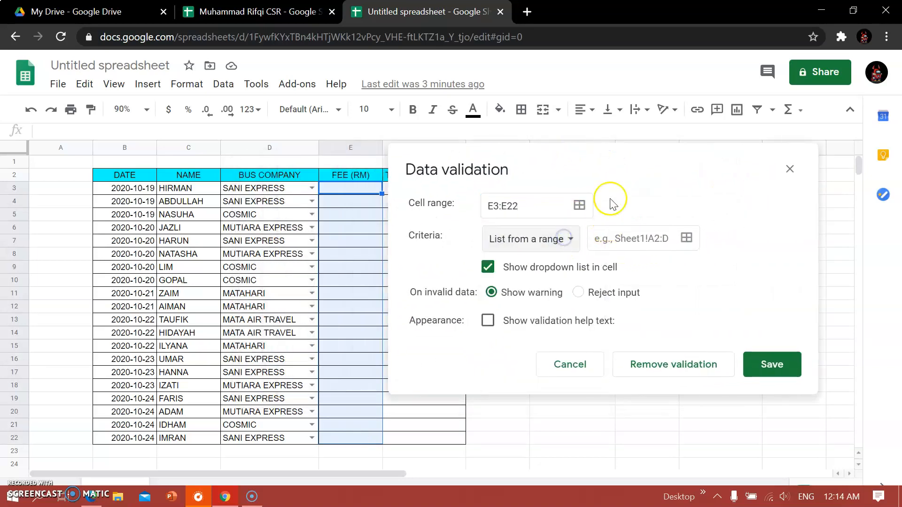
left_click_drag(613, 153, 281, 154)
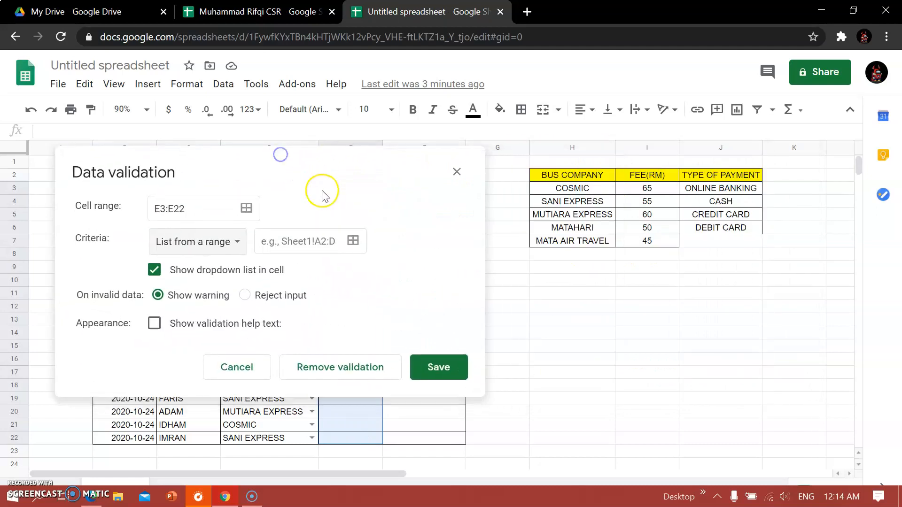
left_click(353, 241)
mouse_move(188, 157)
left_mouse_down()
mouse_move(220, 159)
mouse_move(193, 166)
left_mouse_up()
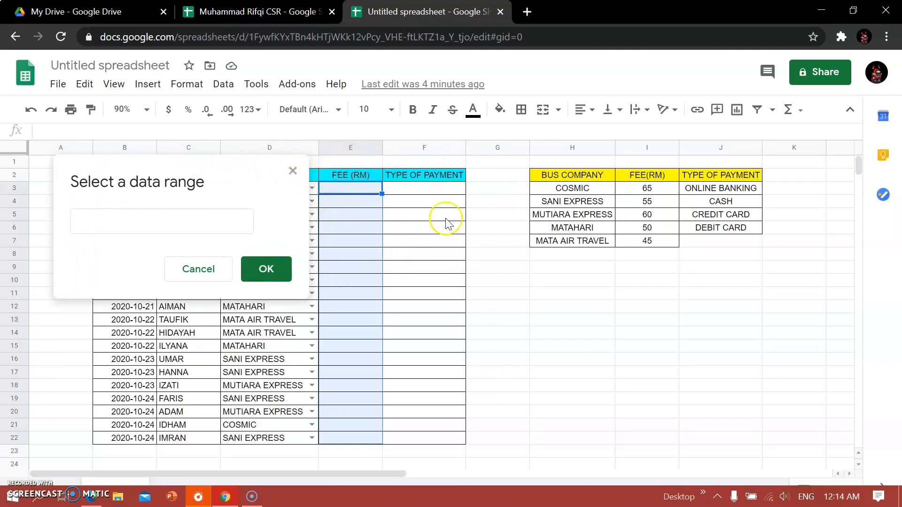
left_click(633, 196)
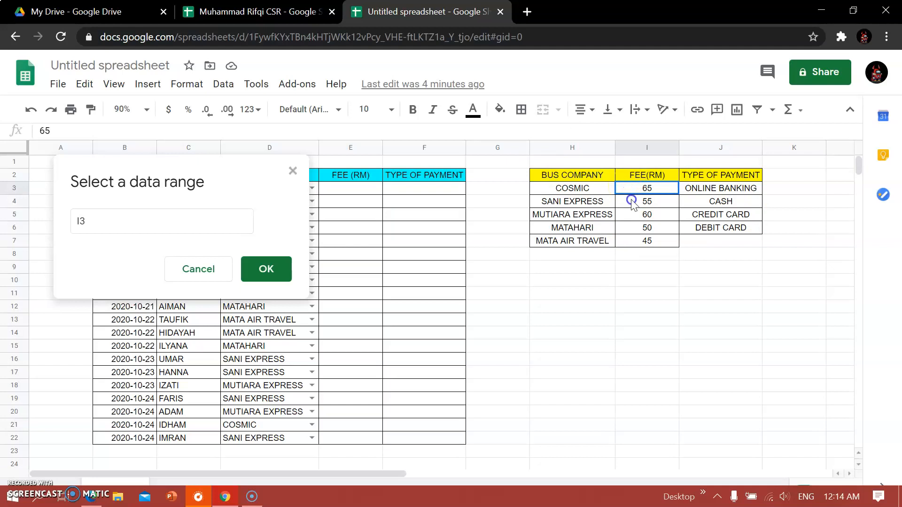
left_click_drag(630, 194, 644, 244)
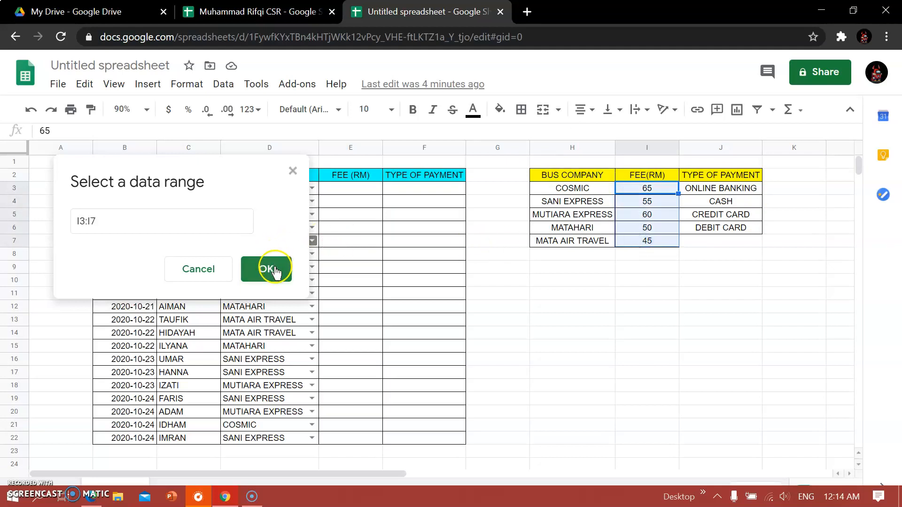
left_click(258, 271)
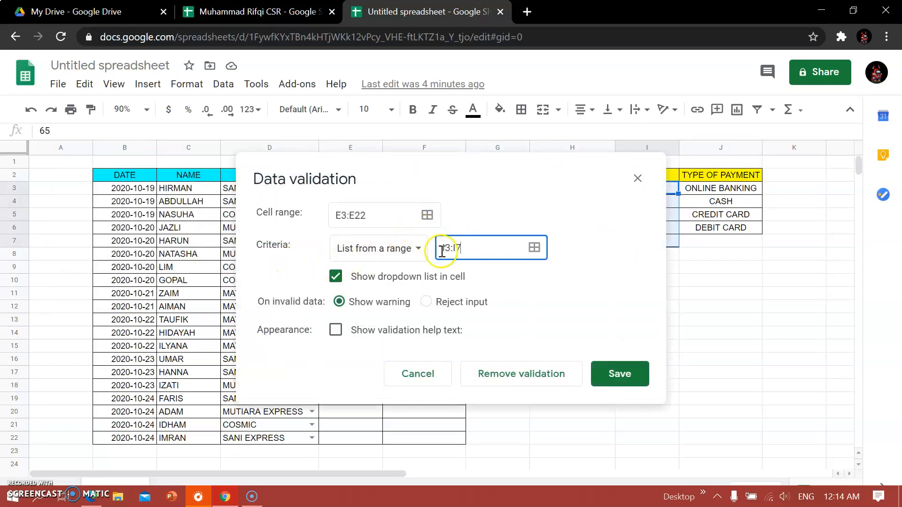
Save the FEE (RM) validation rule and check the fee options offered in cell E3.
left_click(612, 375)
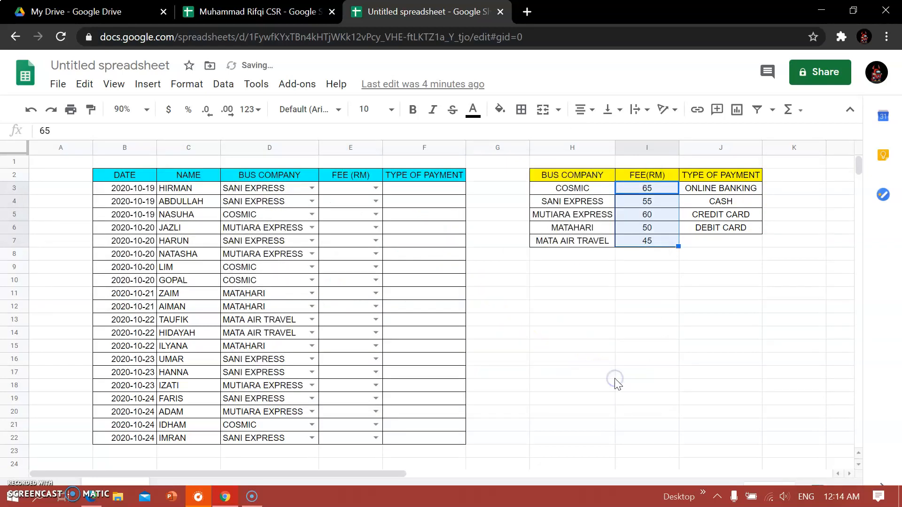
left_click(627, 348)
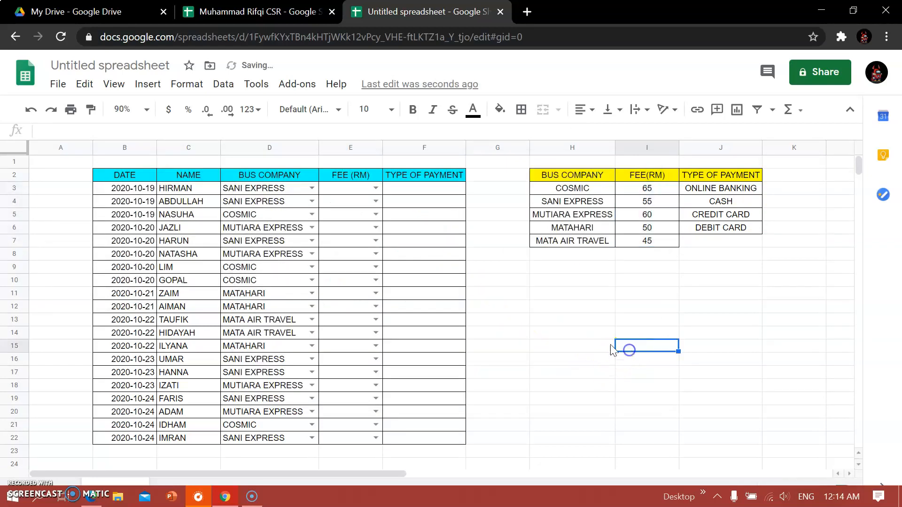
left_click(376, 189)
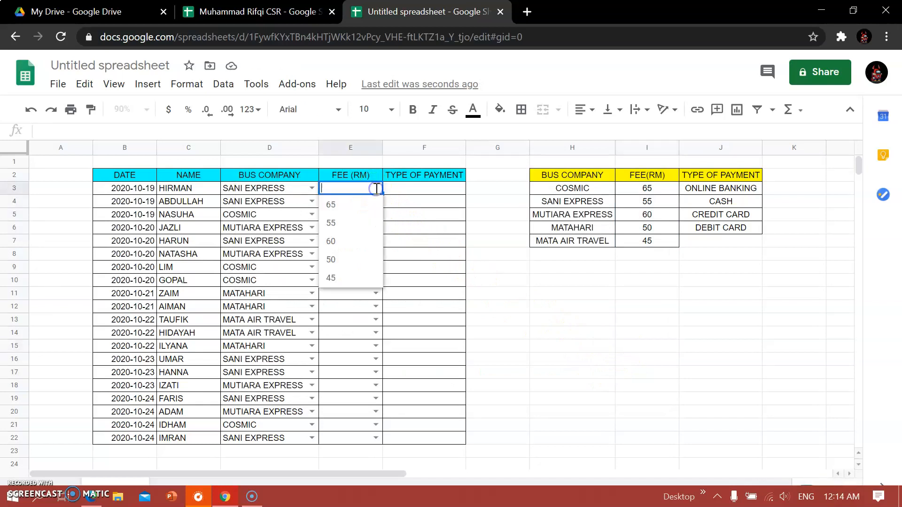
left_click(422, 163)
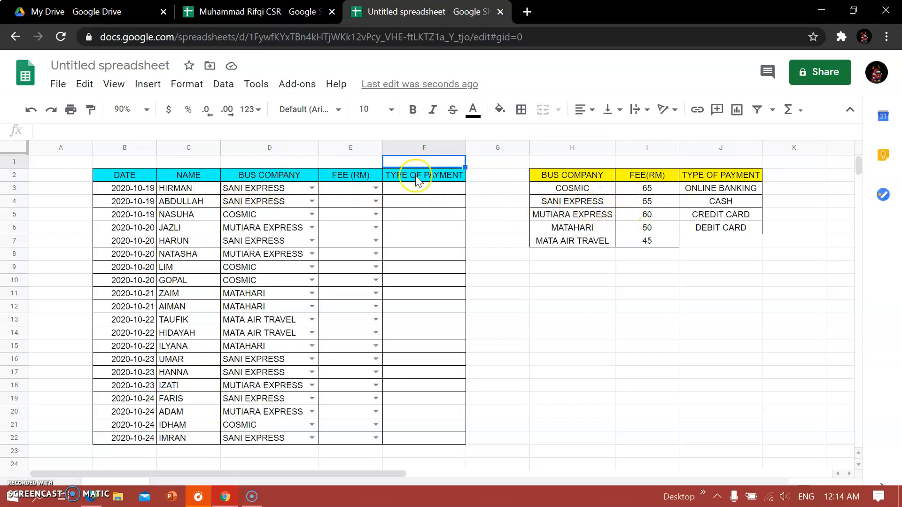
Choose a fee of 55 in E3 and E4 and 65 in E5.
left_click(376, 187)
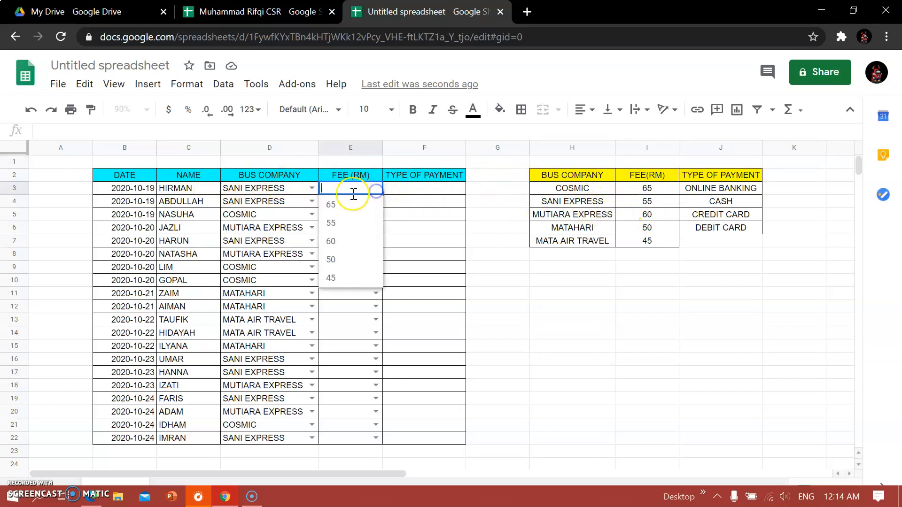
left_click(354, 224)
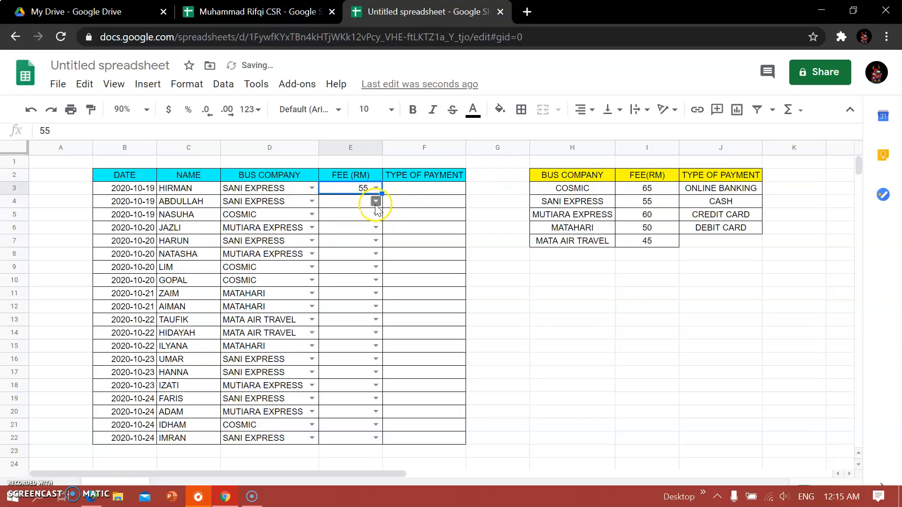
left_click(376, 201)
left_click(351, 232)
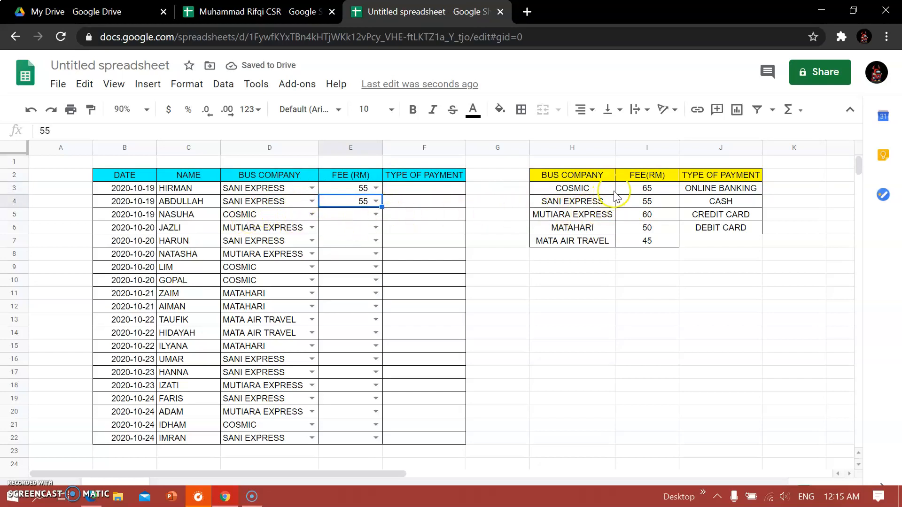
left_click(375, 215)
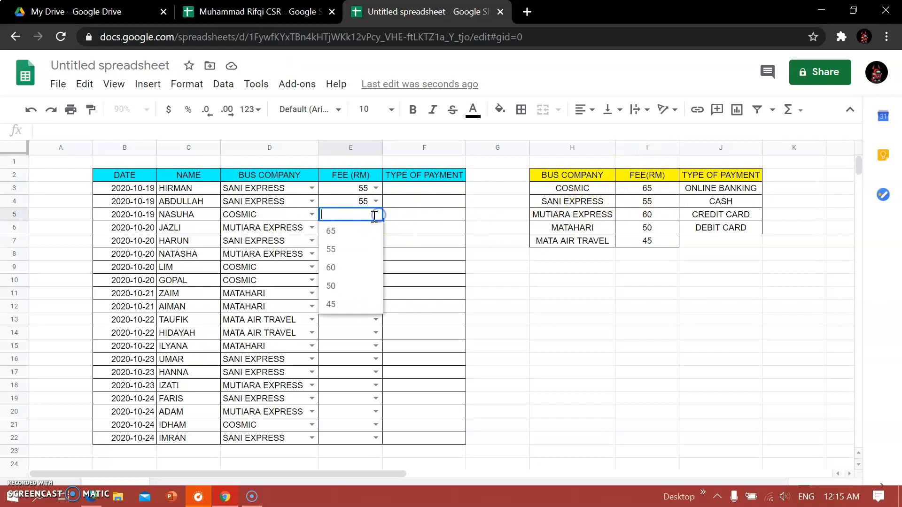
left_click(345, 232)
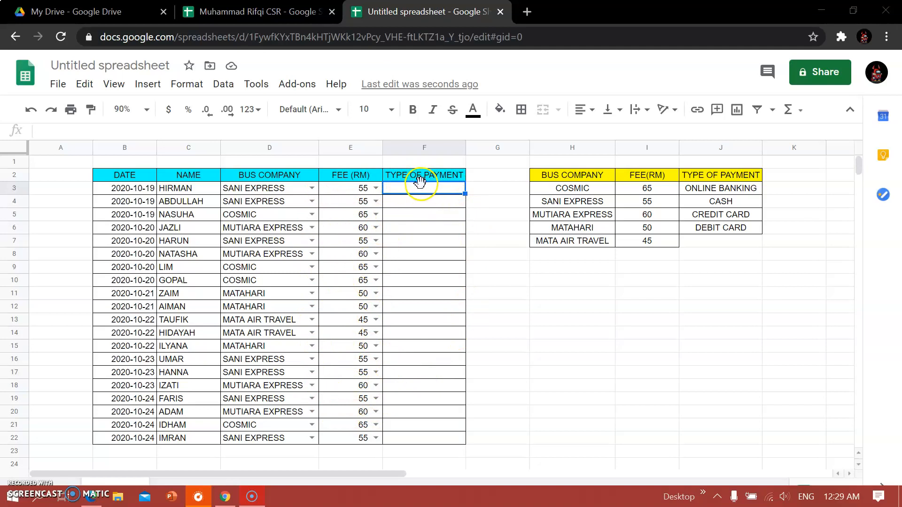
Open data validation for the first TYPE OF PAYMENT cell, F3, and set its cell range to F3:F22.
left_click(223, 89)
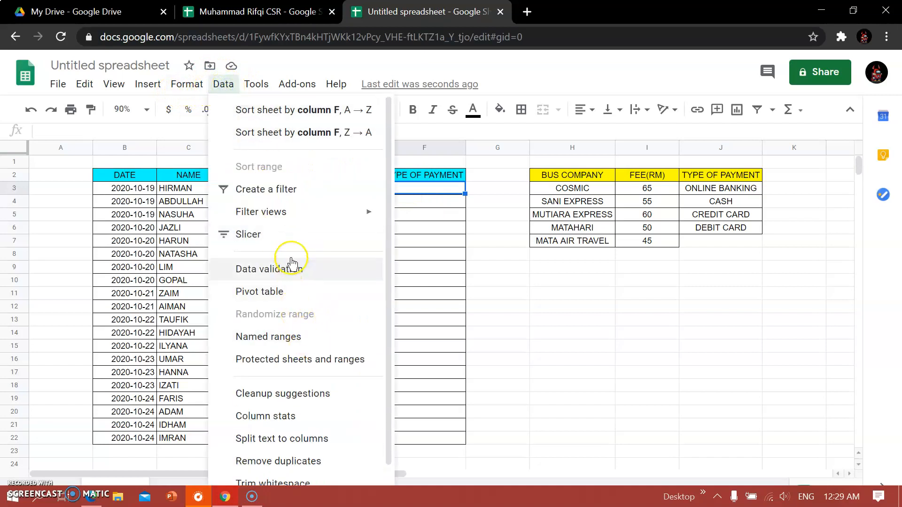
left_click(291, 262)
left_click_drag(421, 176, 641, 217)
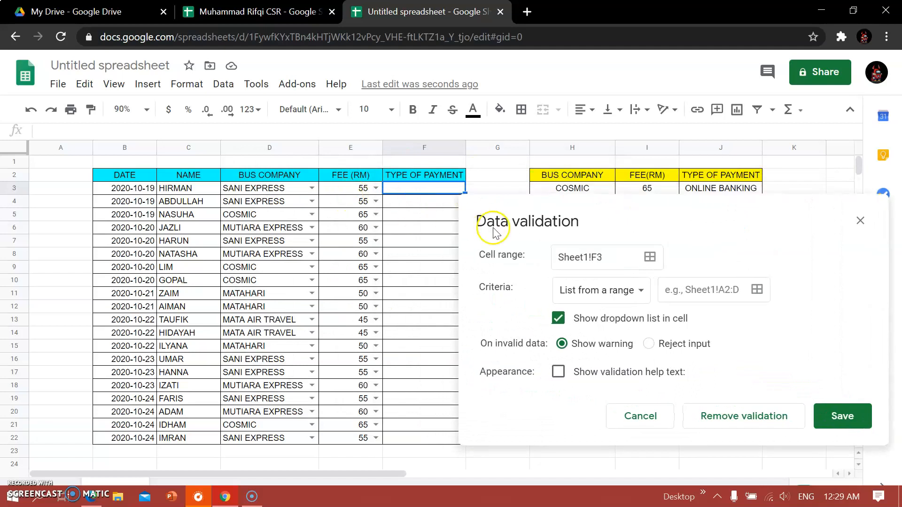
left_click(642, 256)
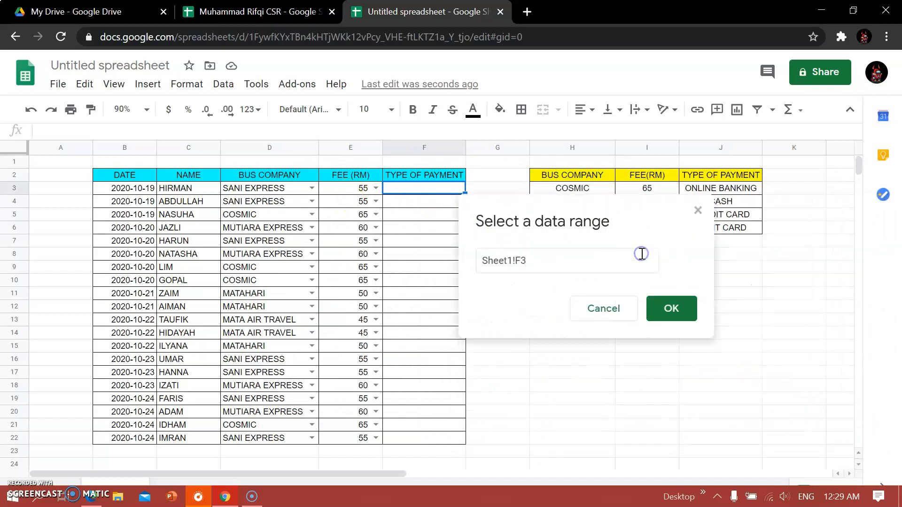
left_click(403, 191)
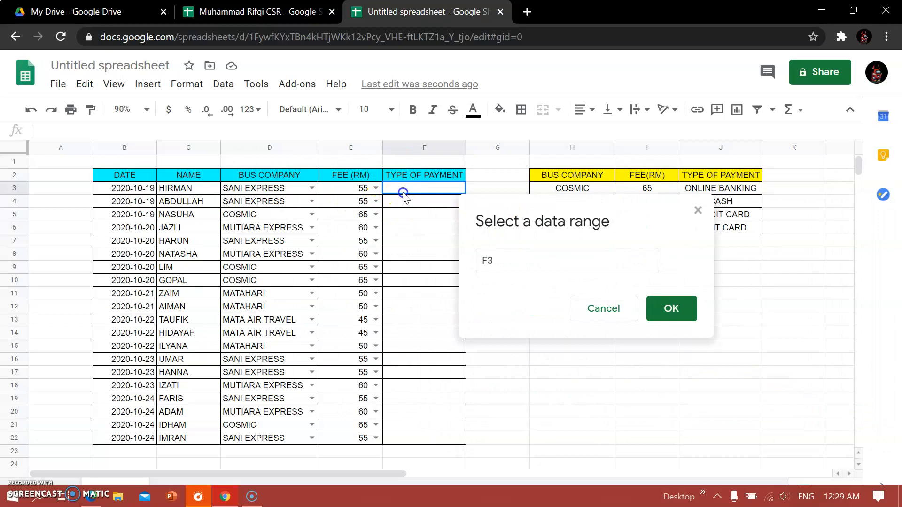
left_click_drag(404, 196, 439, 437)
left_click(670, 309)
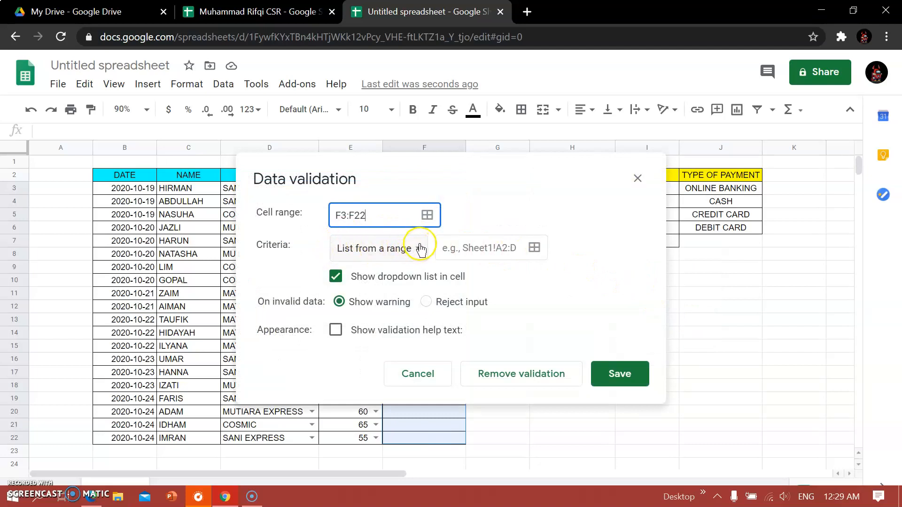
Set the TYPE OF PAYMENT validation source to the list in J3:J6 and save the rule.
left_click_drag(483, 165, 313, 160)
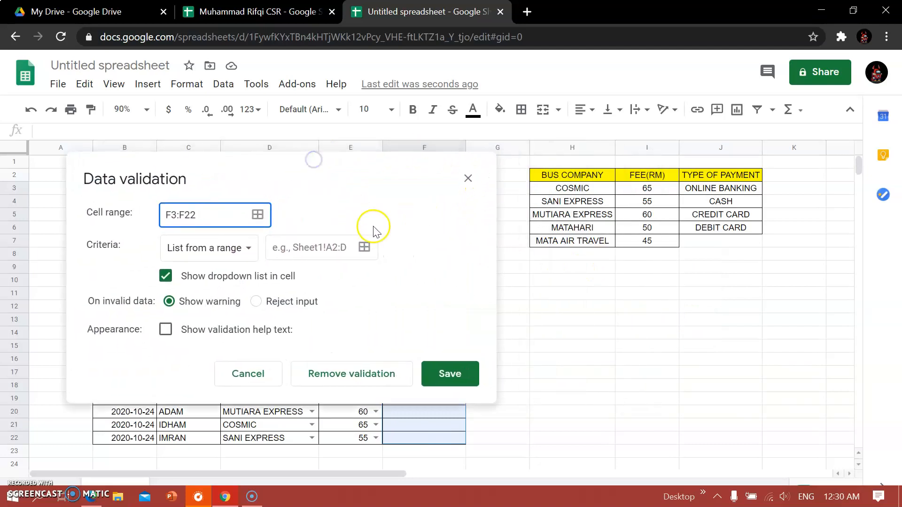
left_click(366, 246)
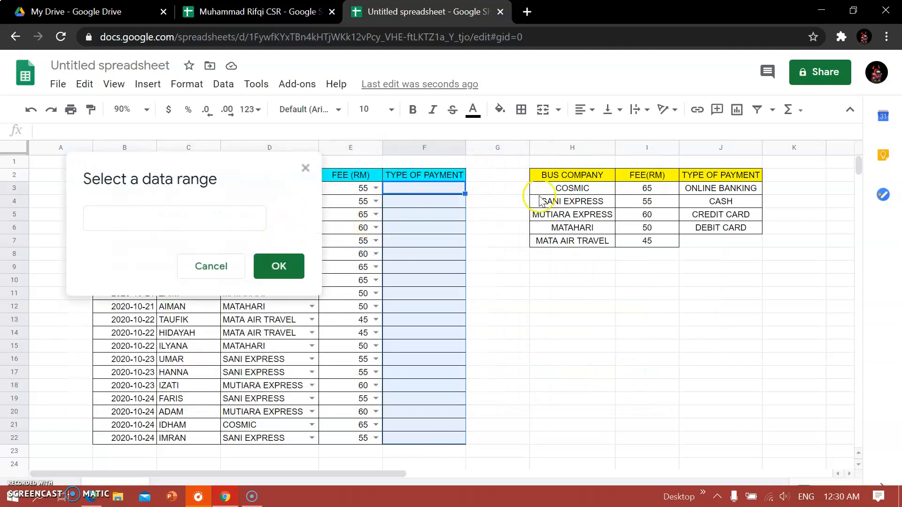
left_click(693, 190)
left_click_drag(698, 191, 714, 233)
left_click(700, 192)
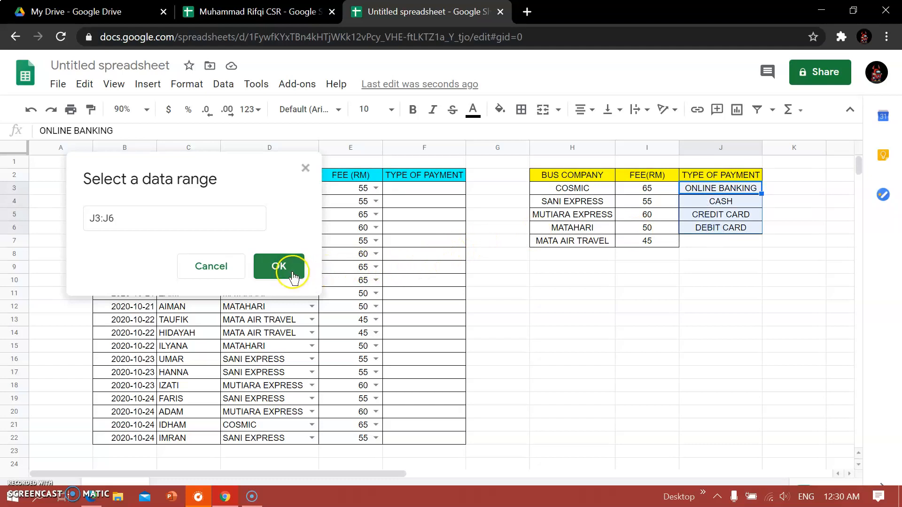
left_click(279, 266)
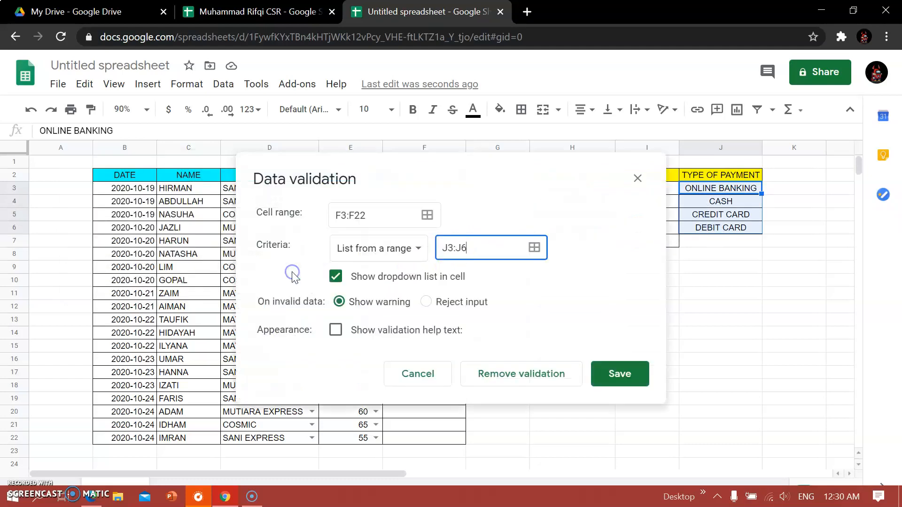
left_click(604, 376)
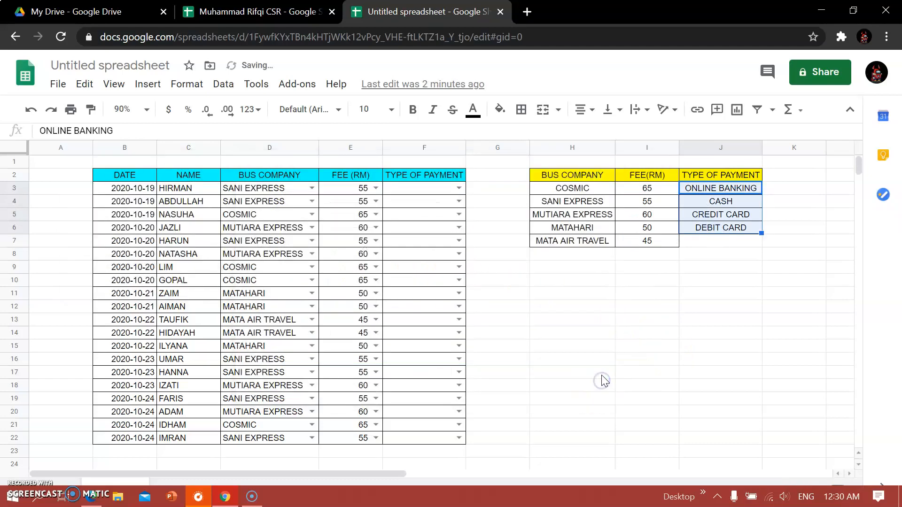
Check the payment options offered in F3, and choose ONLINE BANKING in F3, F4 and F5.
left_click(459, 188)
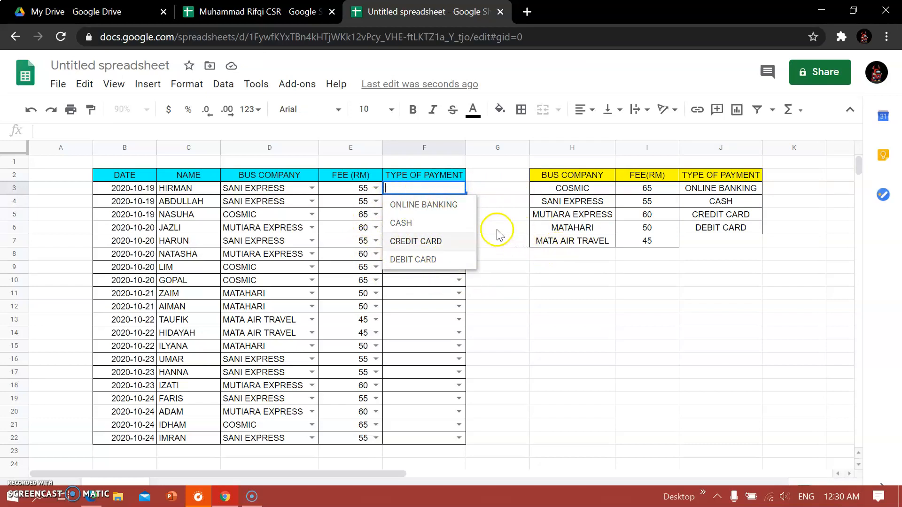
left_click(493, 205)
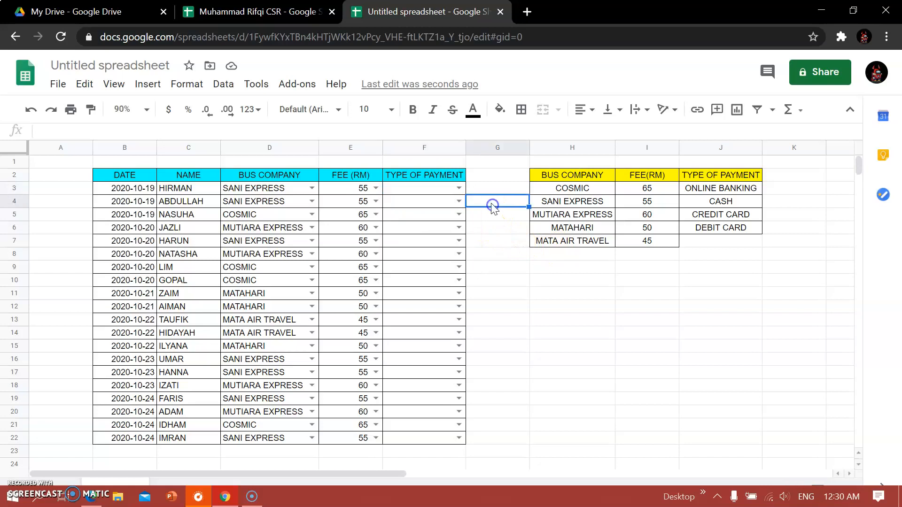
left_click(460, 189)
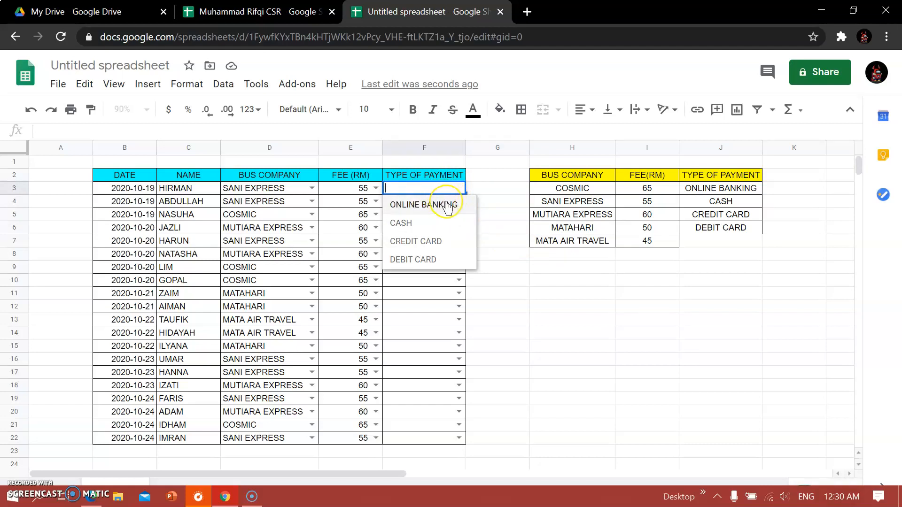
left_click(447, 205)
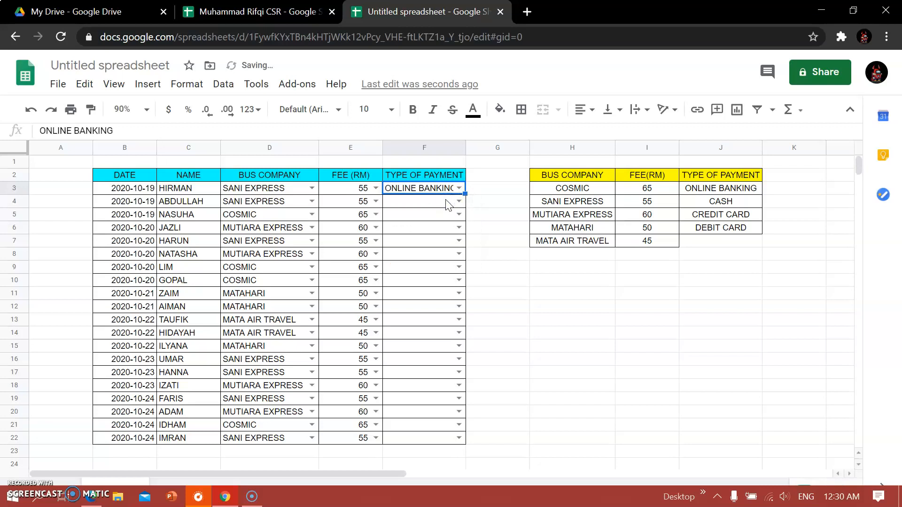
left_click(459, 201)
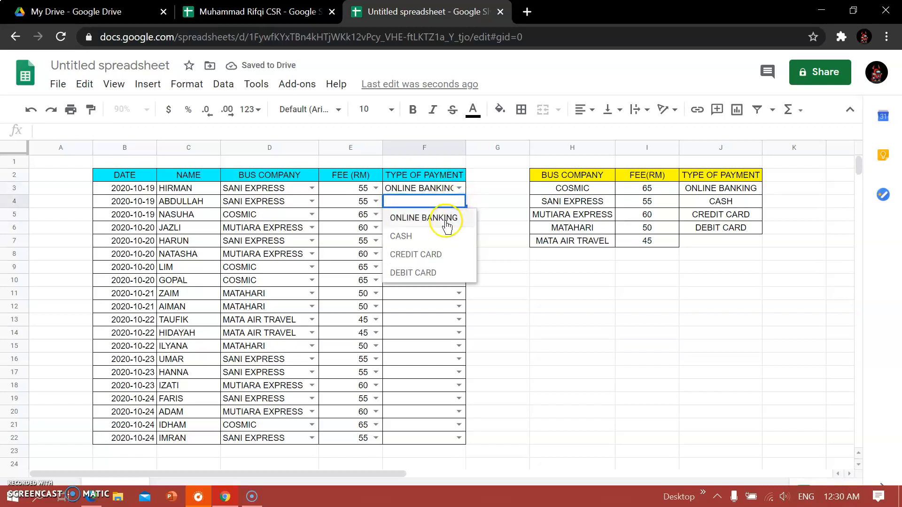
left_click(443, 218)
left_click(457, 214)
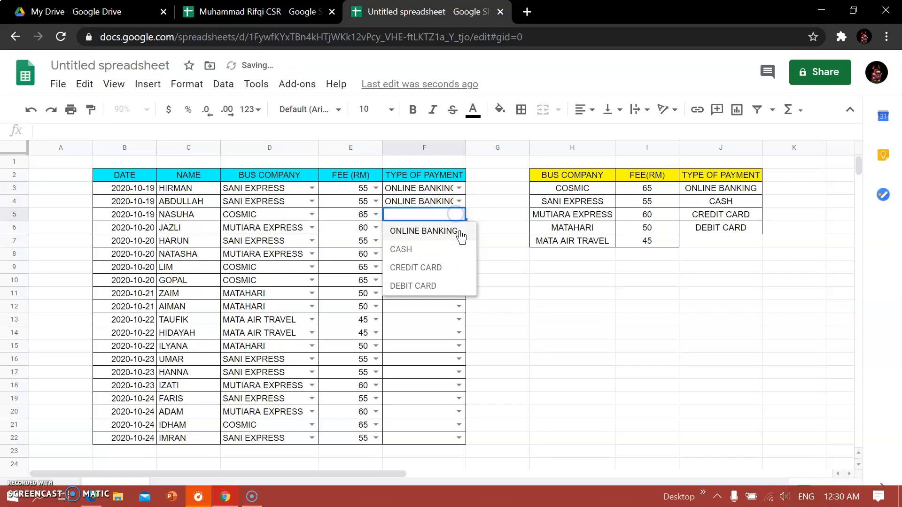
left_click(459, 232)
right_click(459, 232)
Choose CASH in F6, CREDIT CARD in F7 and DEBIT CARD in F8 as the types of payment.
left_click(425, 241)
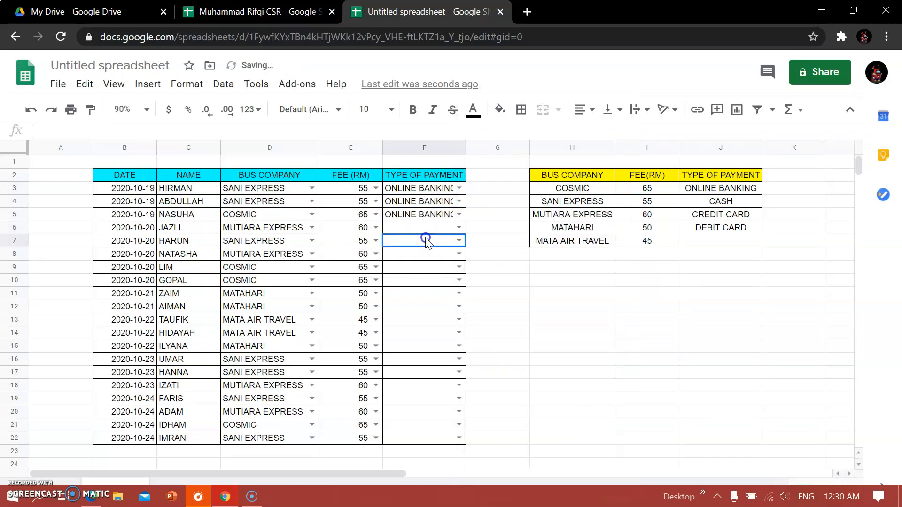
left_click(451, 230)
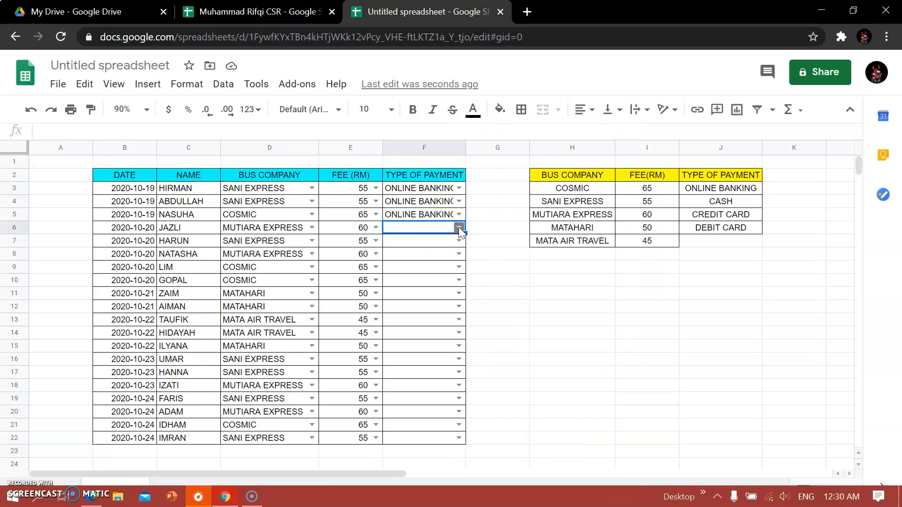
left_click(458, 228)
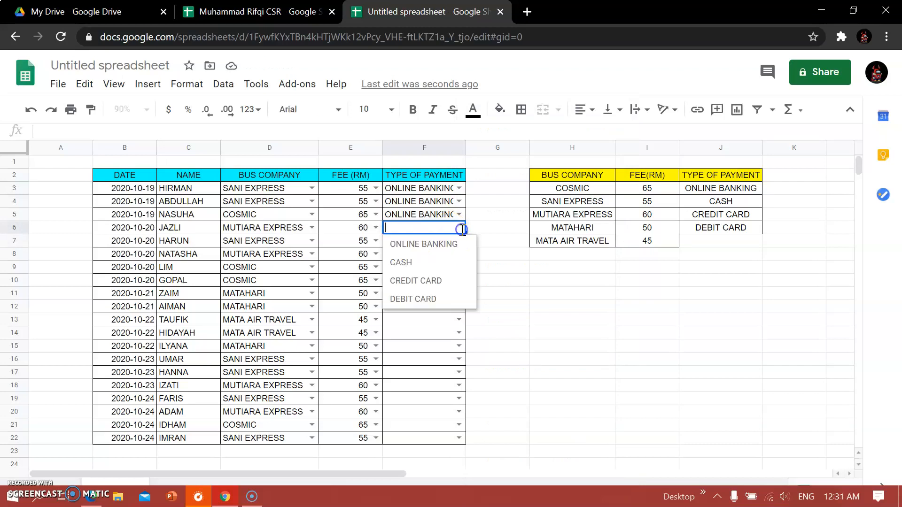
left_click(461, 261)
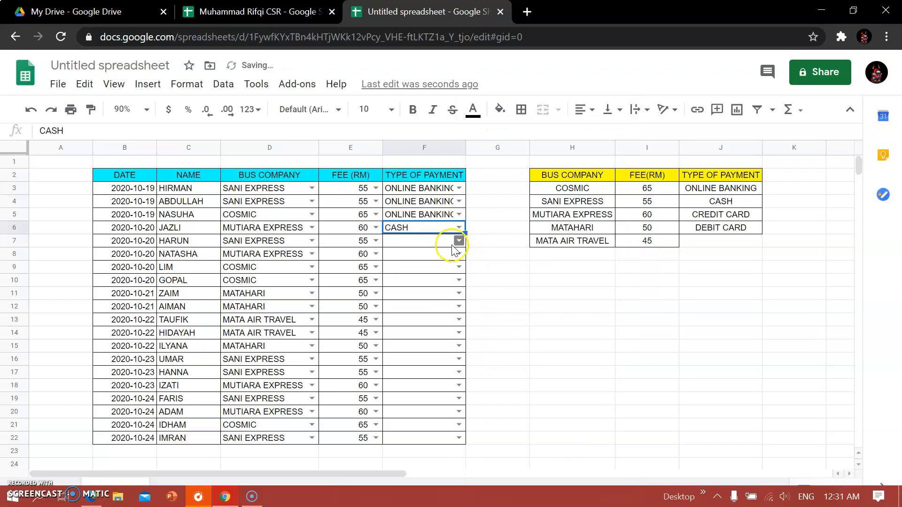
left_click(459, 241)
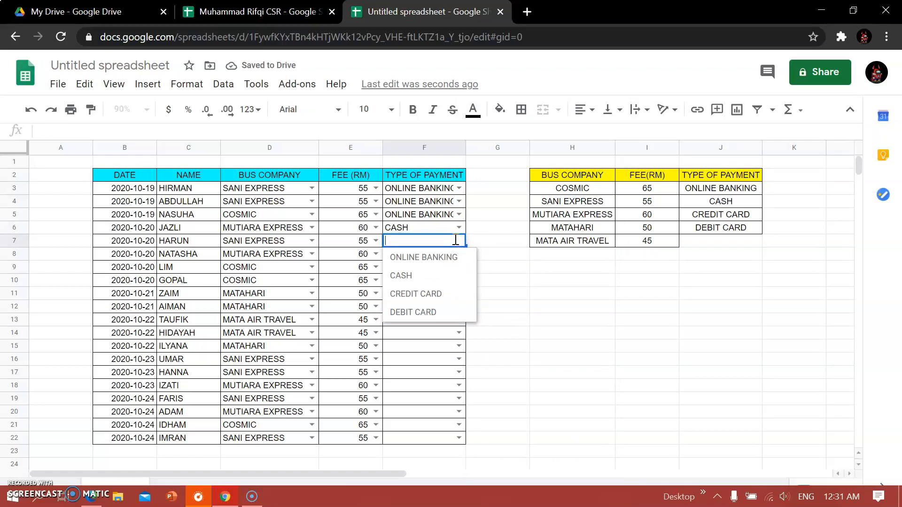
left_click(455, 289)
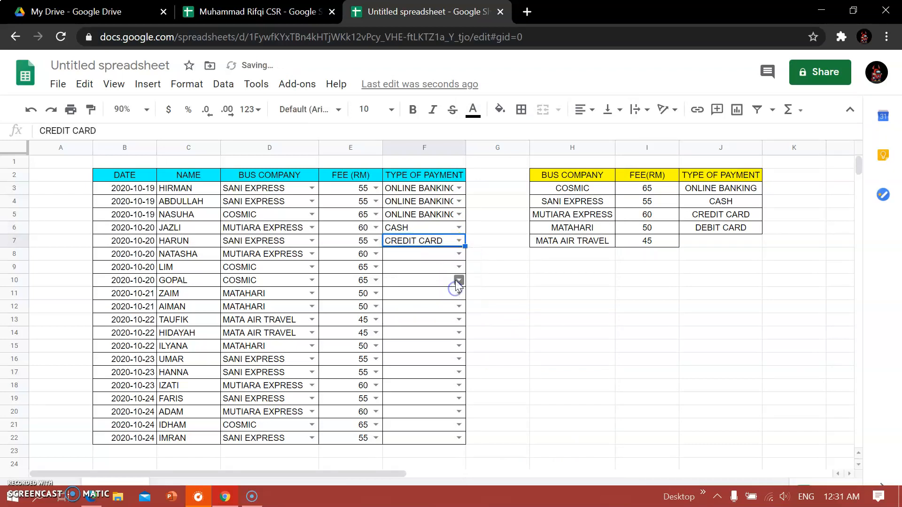
left_click(456, 254)
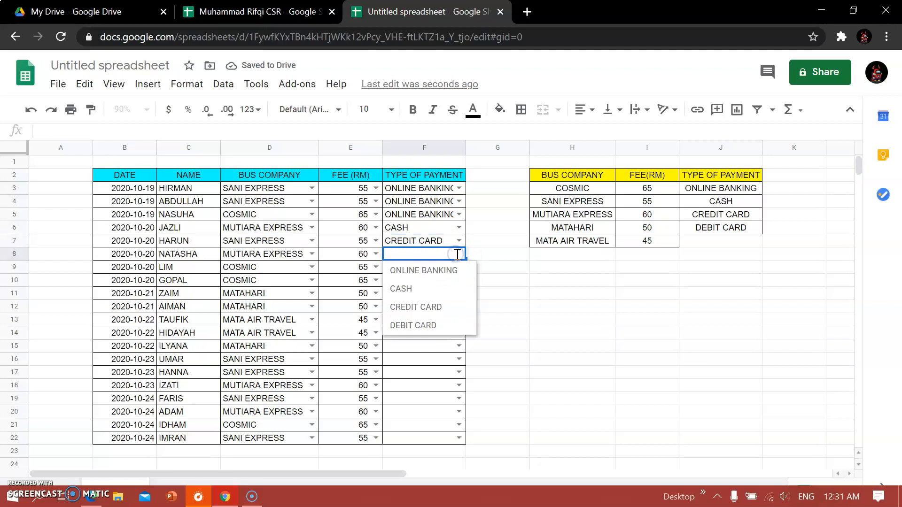
left_click(452, 325)
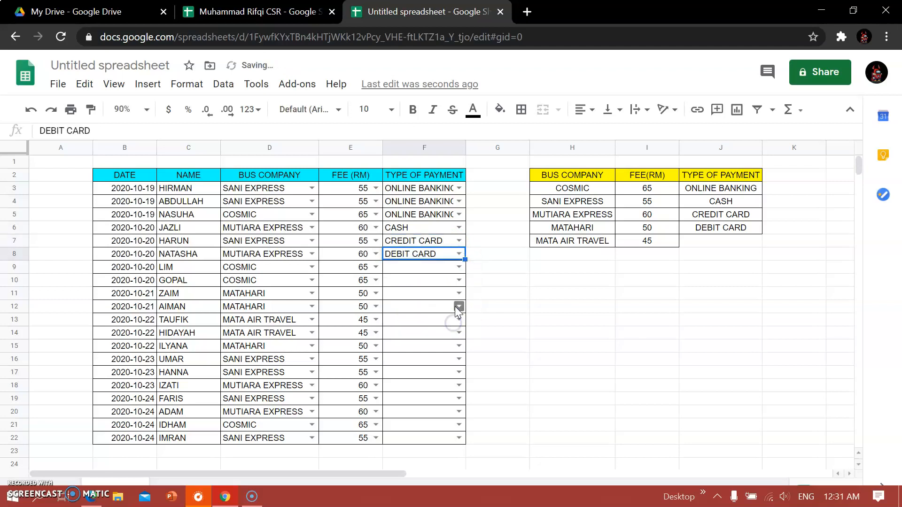
left_click(505, 252)
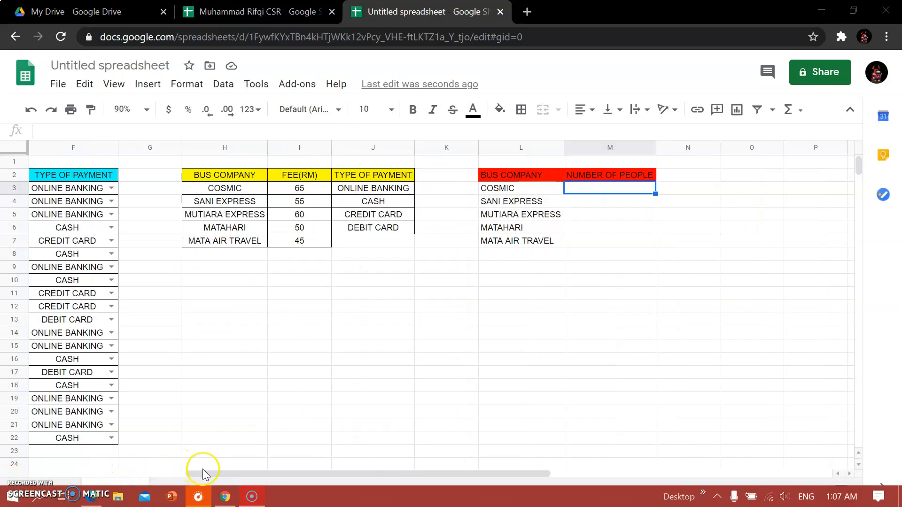
left_click_drag(207, 472, 52, 467)
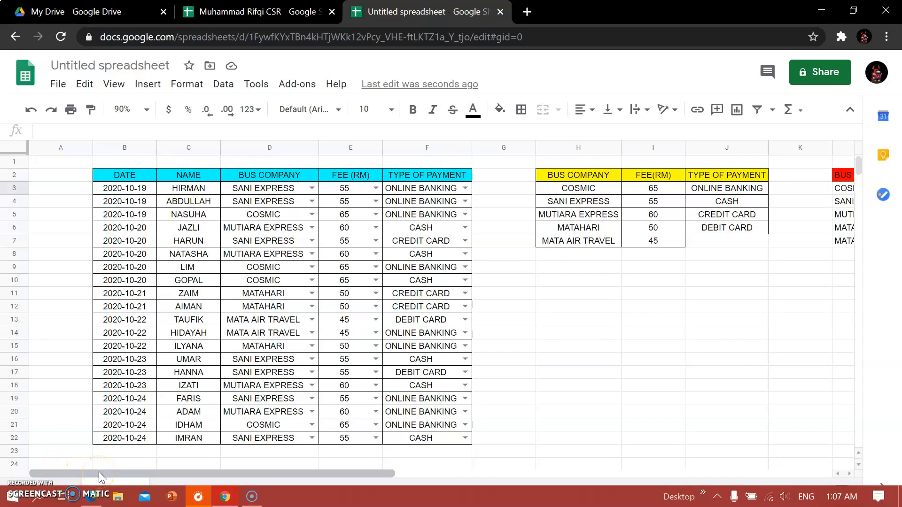
Begin a COUNTIF formula in M3, the NUMBER OF PEOPLE cell for COSMIC, with D3:D22 as its range.
left_click_drag(99, 472, 126, 472)
left_click_drag(179, 472, 334, 452)
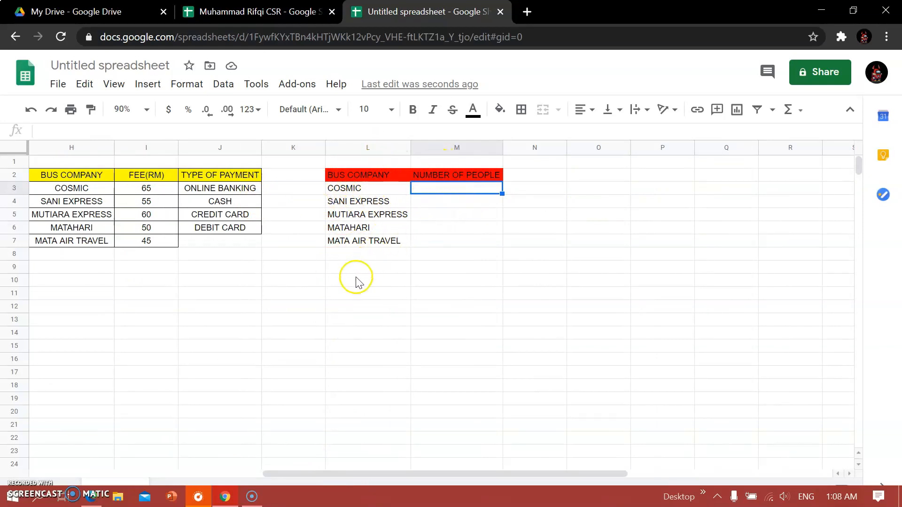
left_click(348, 177)
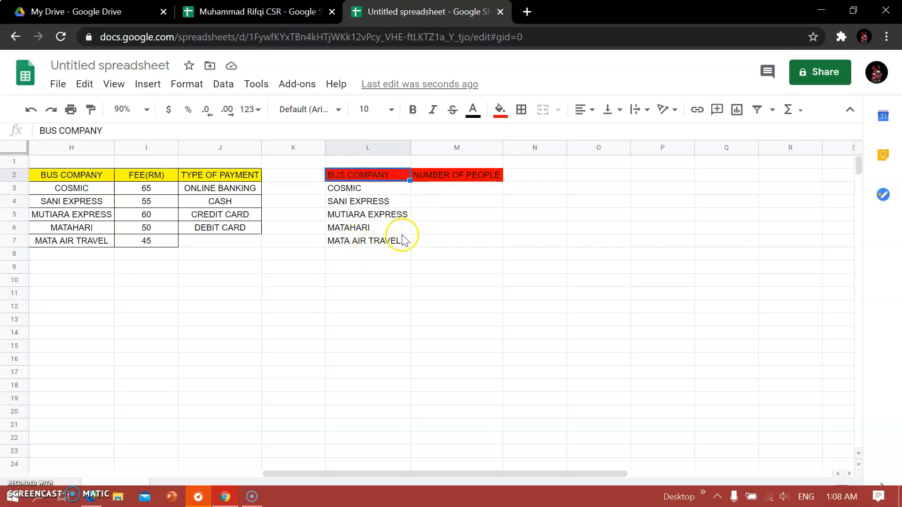
left_click(437, 188)
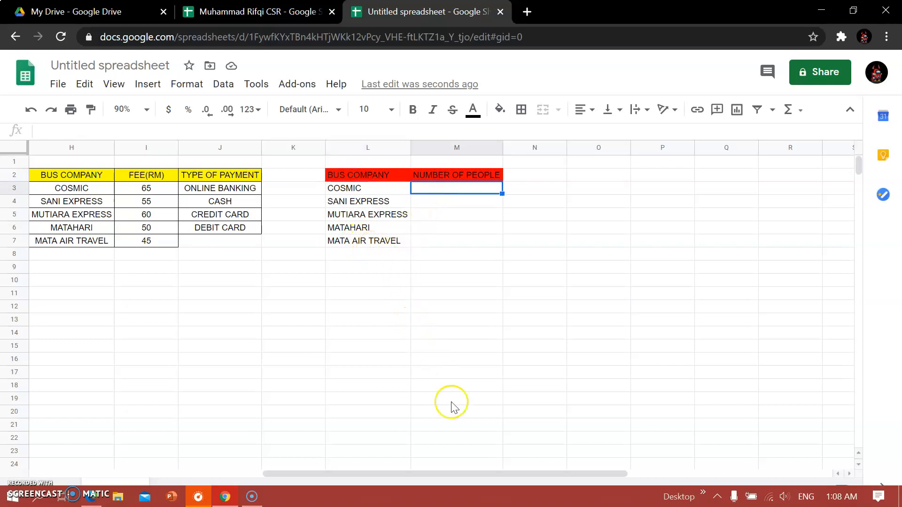
left_click_drag(466, 472, 260, 473)
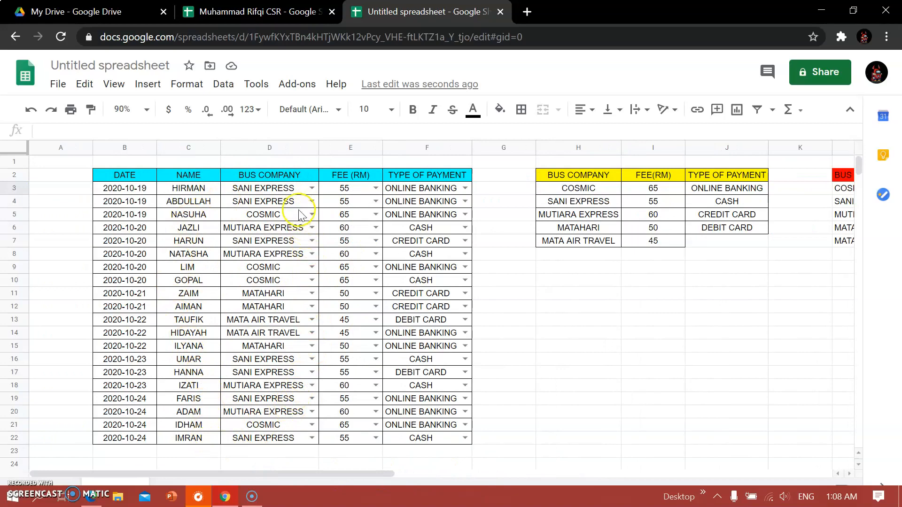
left_click_drag(272, 477, 469, 472)
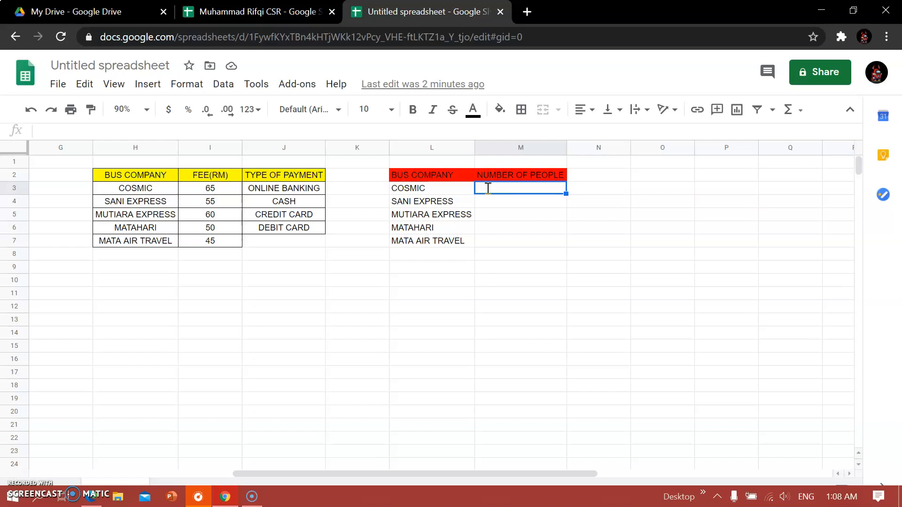
type("=")
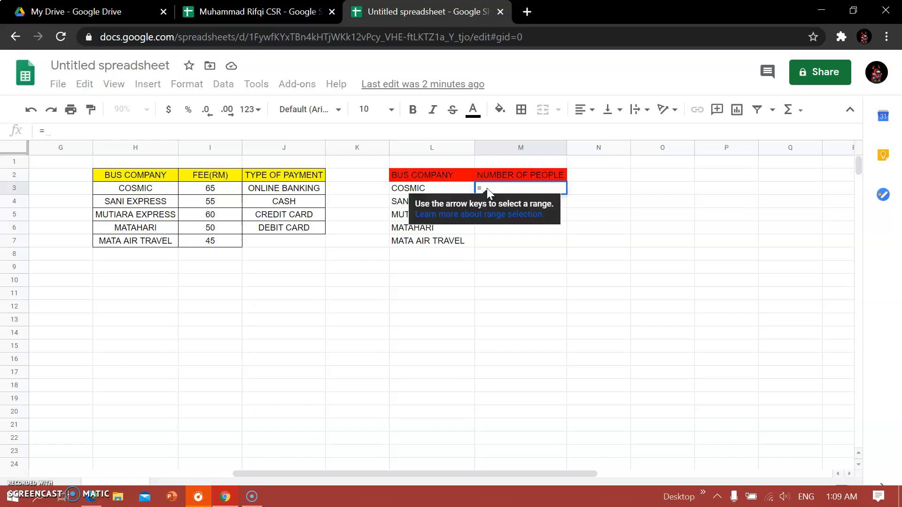
type("COUNTIF")
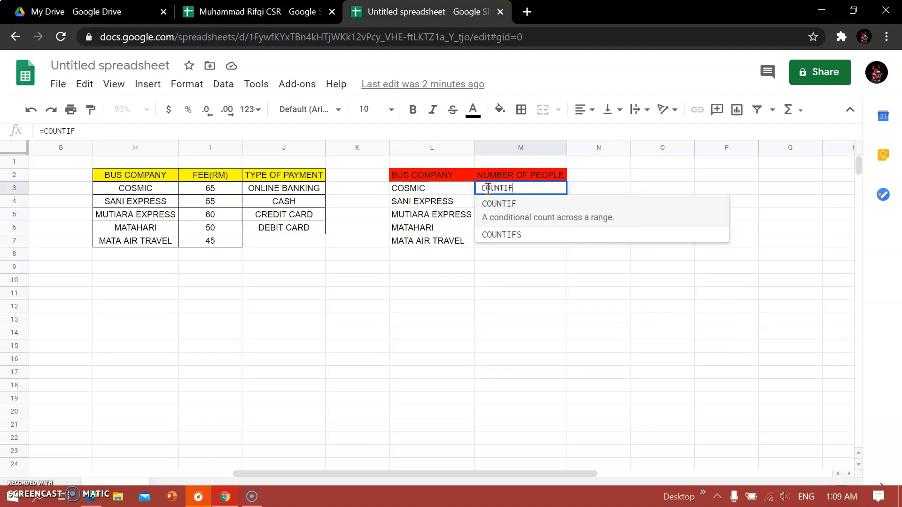
type("(")
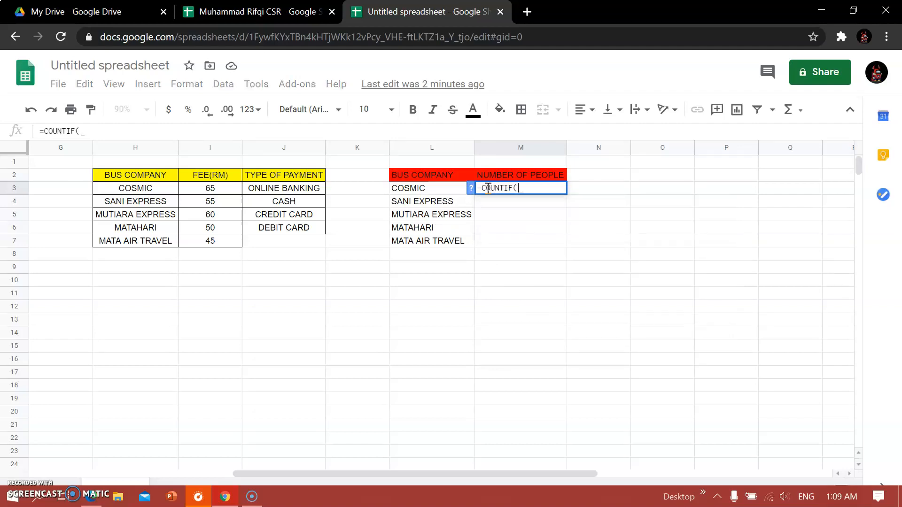
left_click_drag(463, 473, 296, 491)
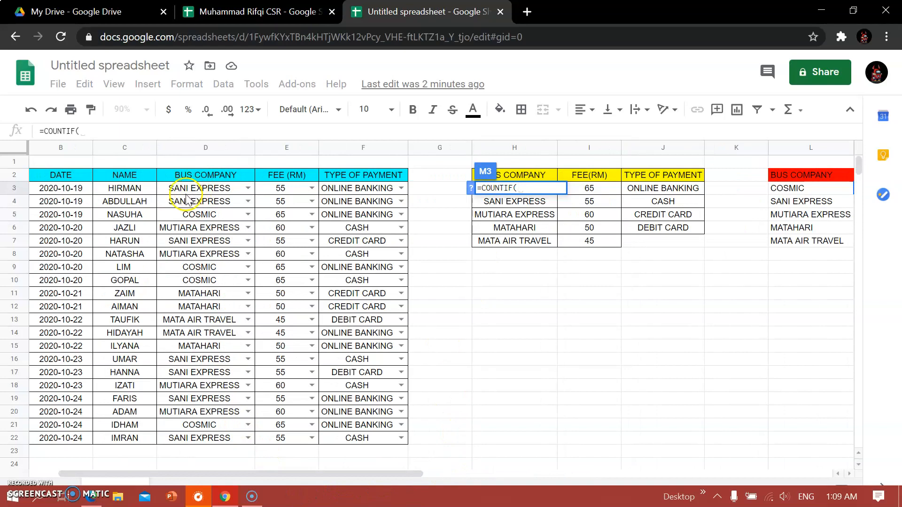
type("D")
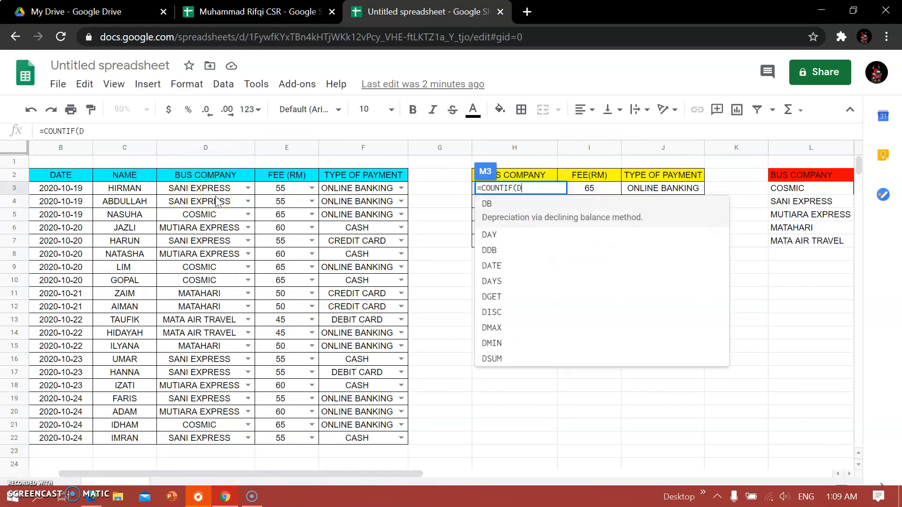
type("3:")
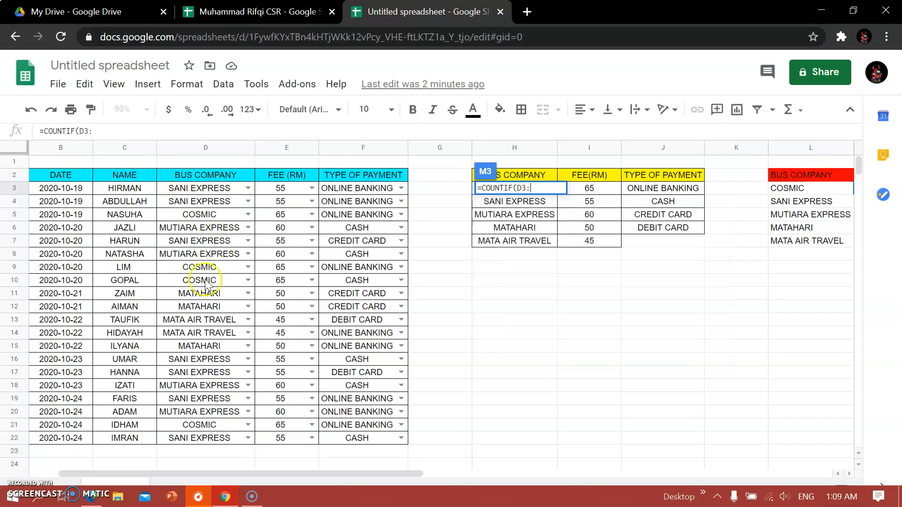
type("D22")
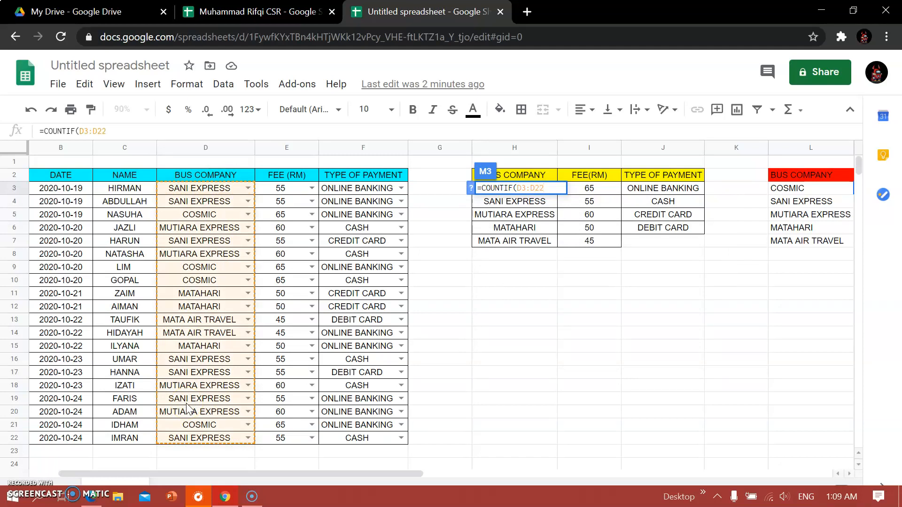
Complete the COUNTIF formula in M3 with the criterion "COSMIC" and enter it.
type(",")
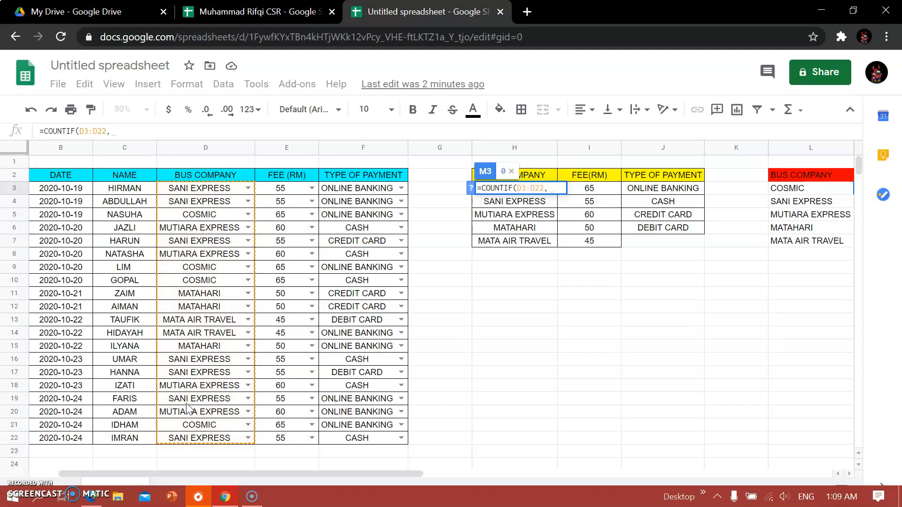
type("\"")
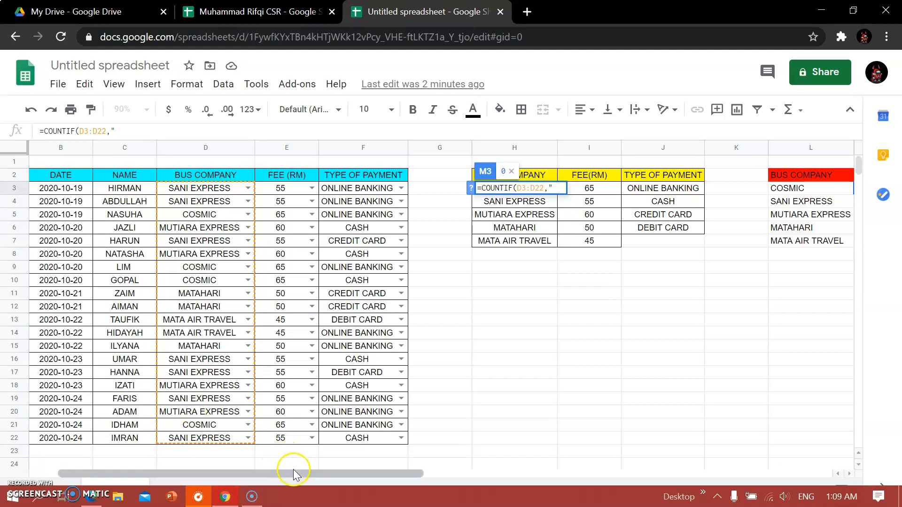
left_click_drag(302, 474, 481, 479)
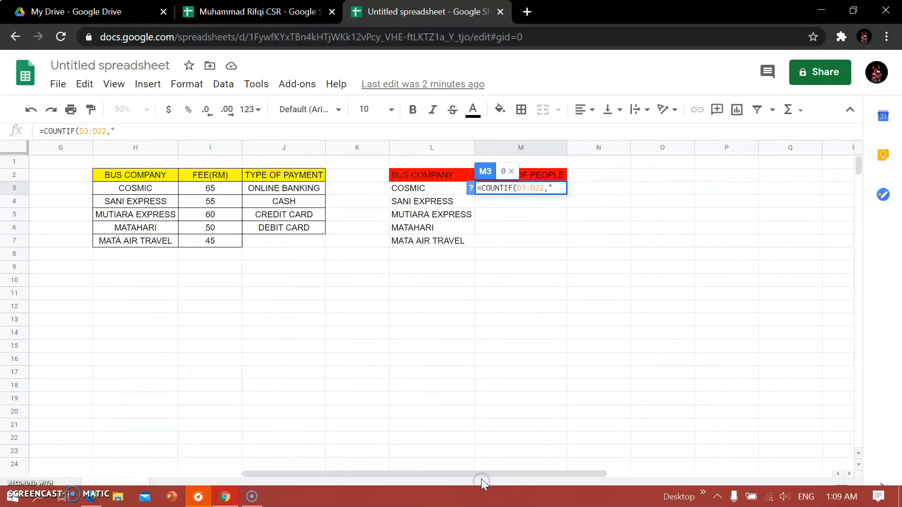
type("OSMIC")
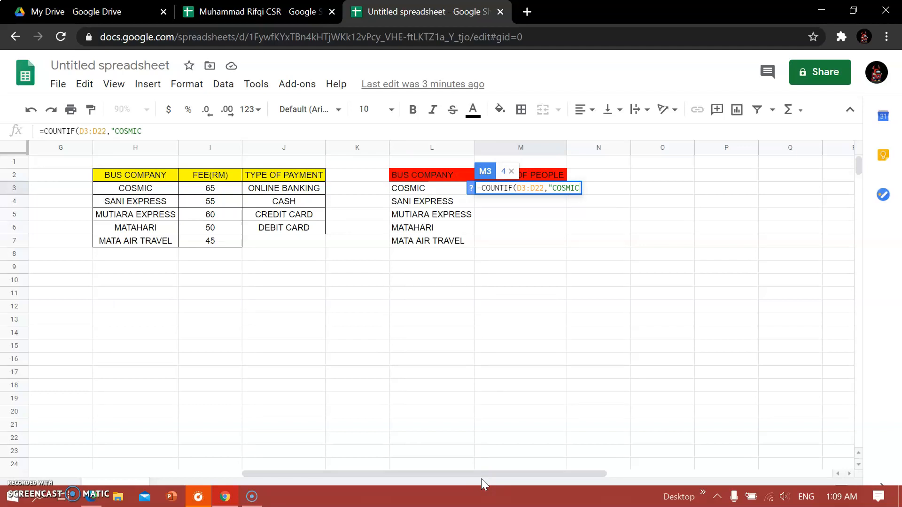
type("\")")
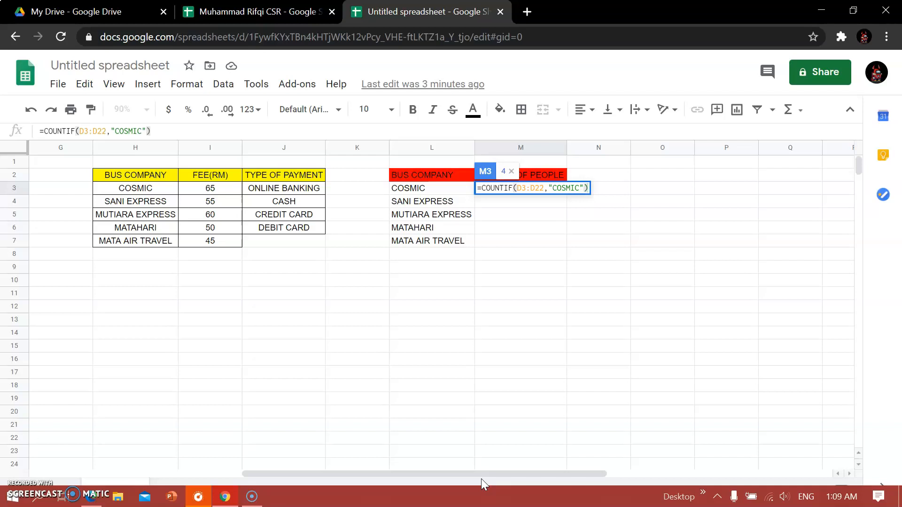
key("Return")
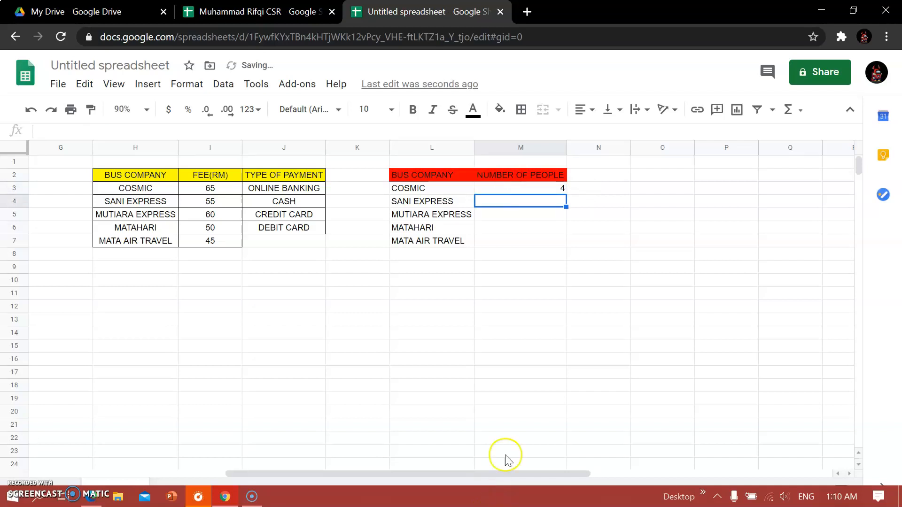
Begin a COUNTIF formula in M4, the NUMBER OF PEOPLE cell for SANI EXPRESS, with D3:D22 as its range.
left_click_drag(521, 473, 318, 475)
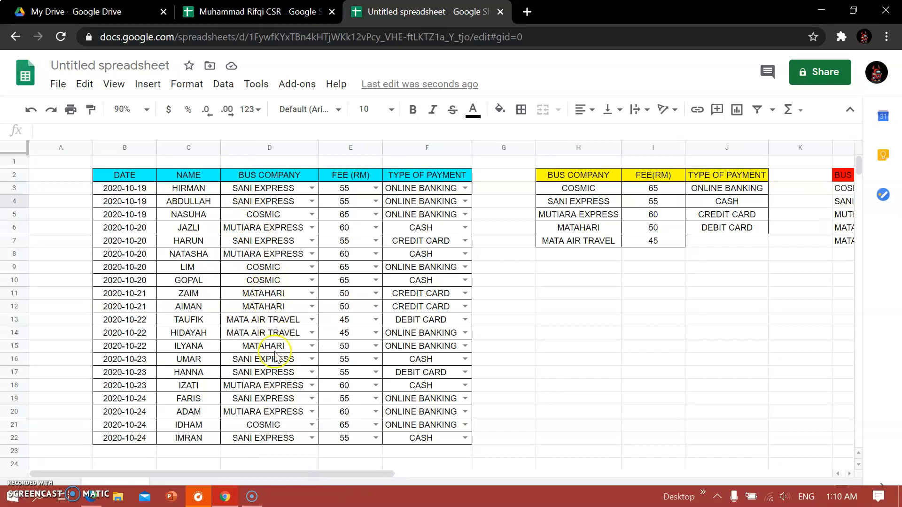
left_click_drag(298, 475, 460, 456)
left_click(577, 206)
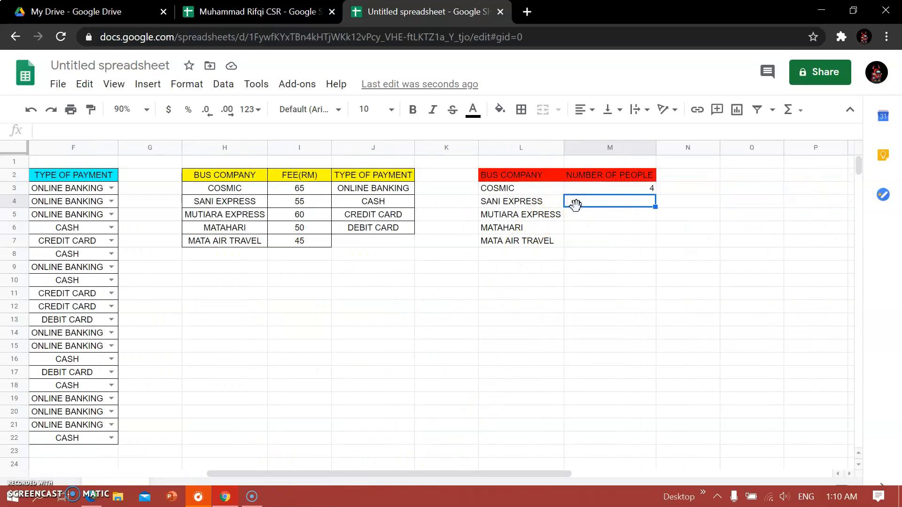
type("=")
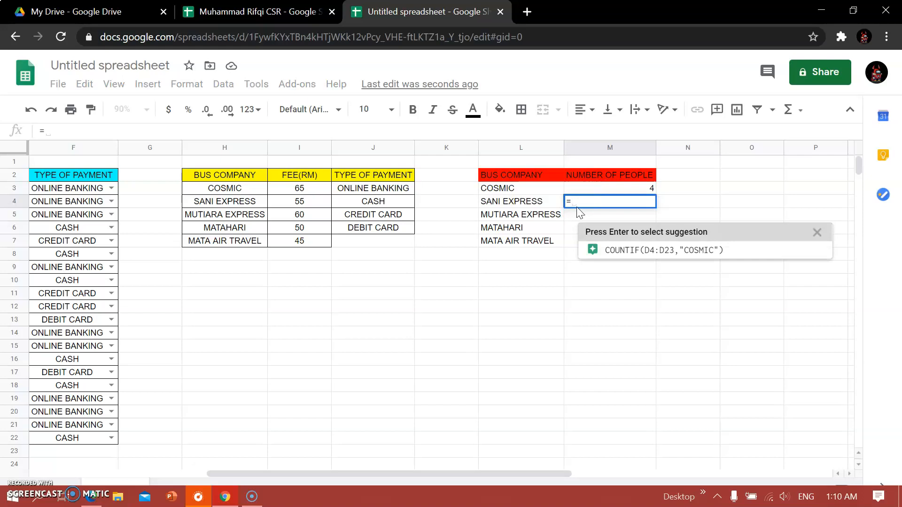
type("COUNTI")
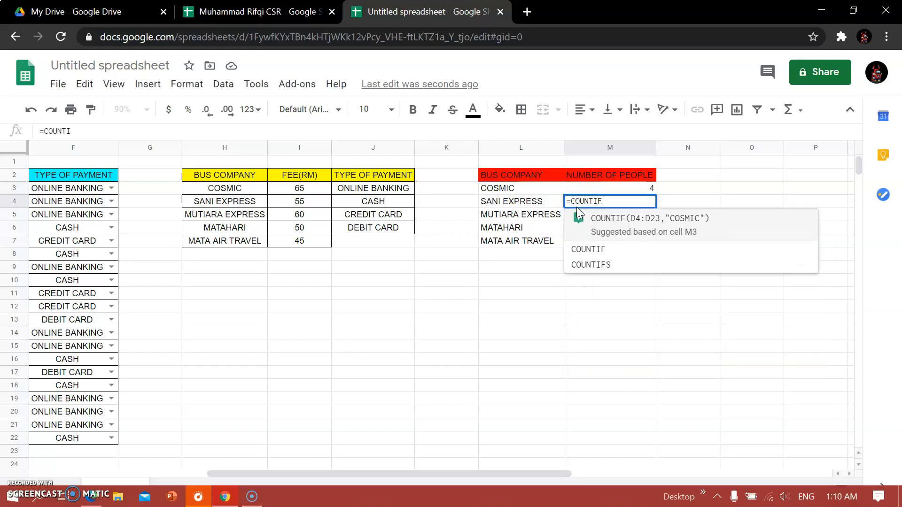
type("F(")
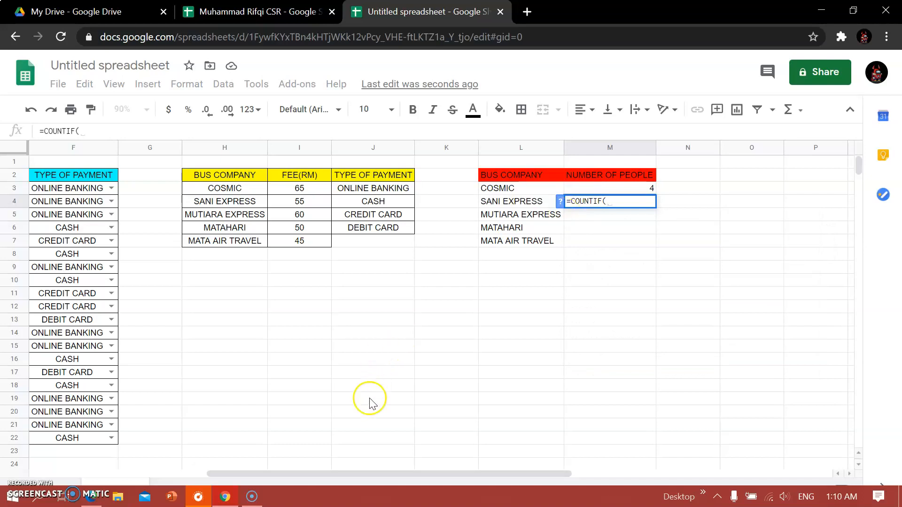
left_click_drag(389, 474, 206, 479)
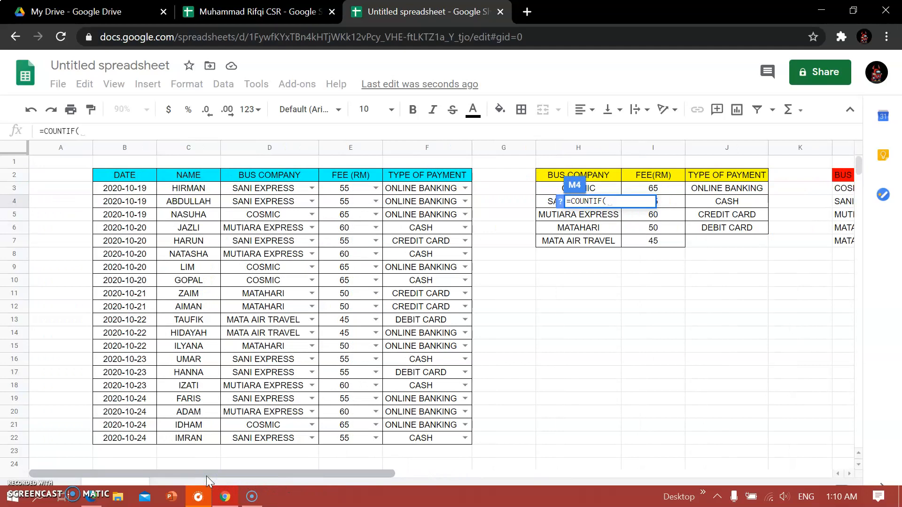
type("D3")
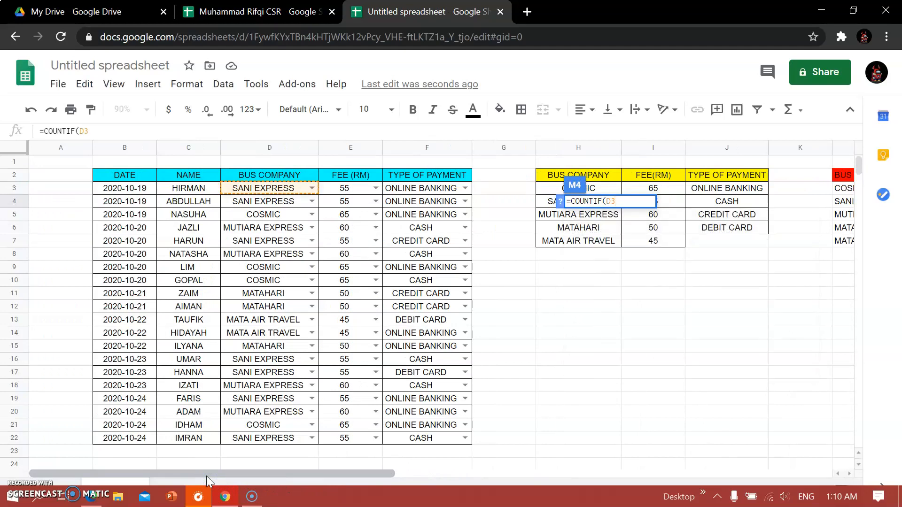
type(":")
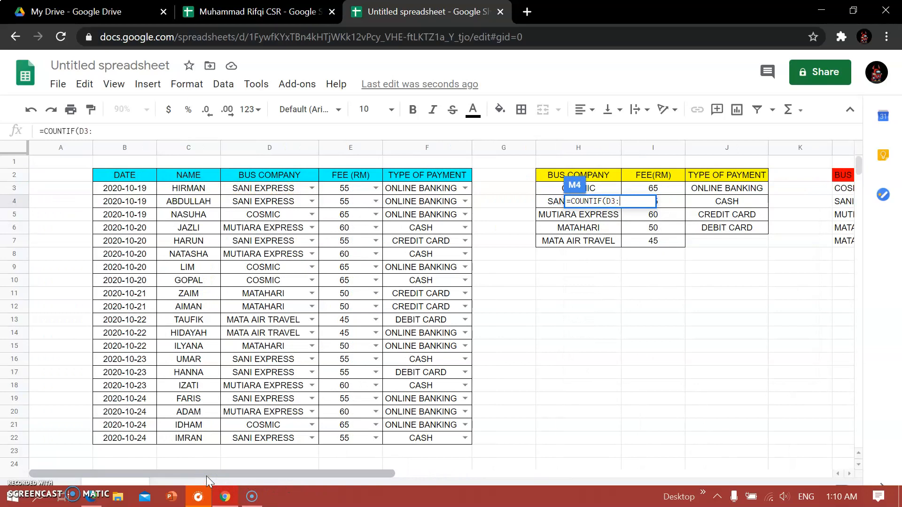
type("D22")
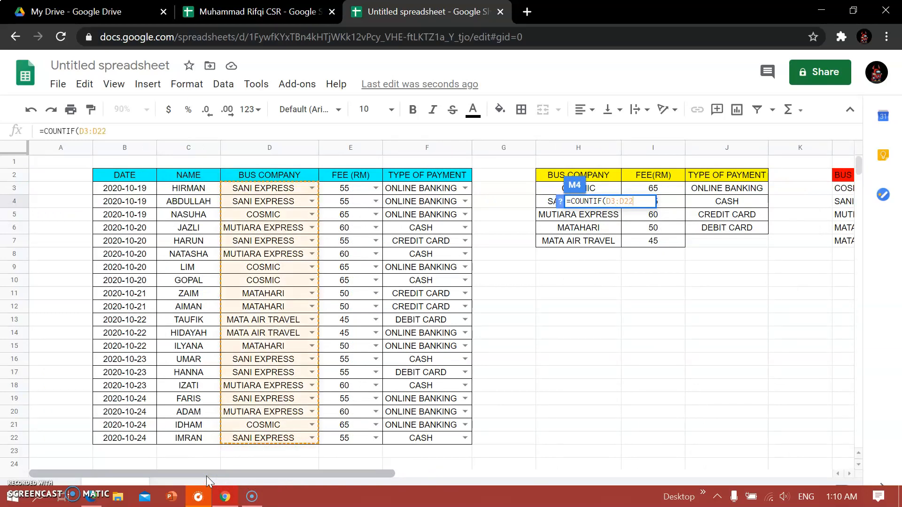
Complete the COUNTIF formula in M4 with the criterion "SANI EXPRESS" and enter it.
type(", ")
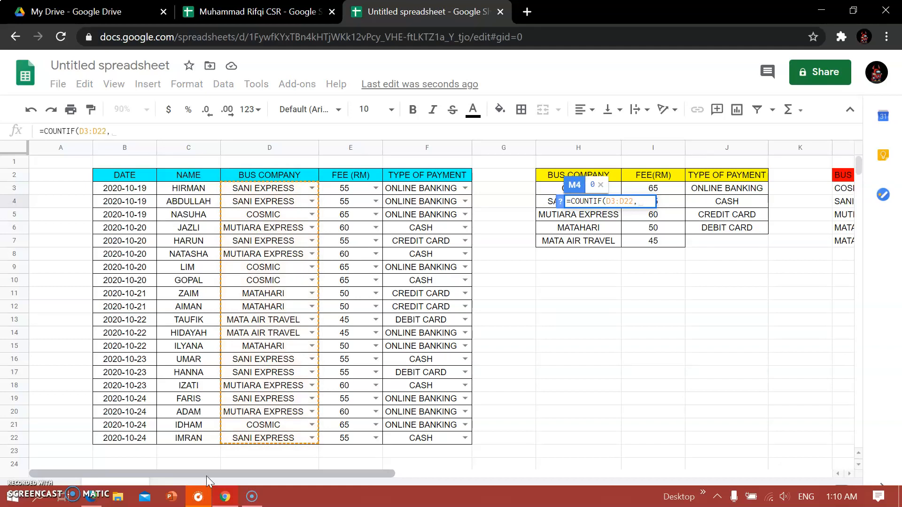
type("\"")
left_click(222, 474)
left_click_drag(221, 475, 413, 505)
type("SANI")
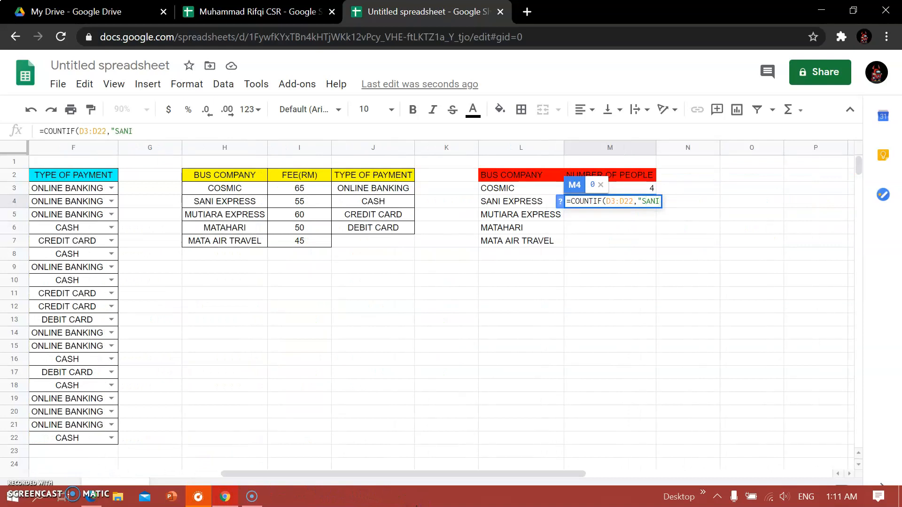
type(" EXPRES")
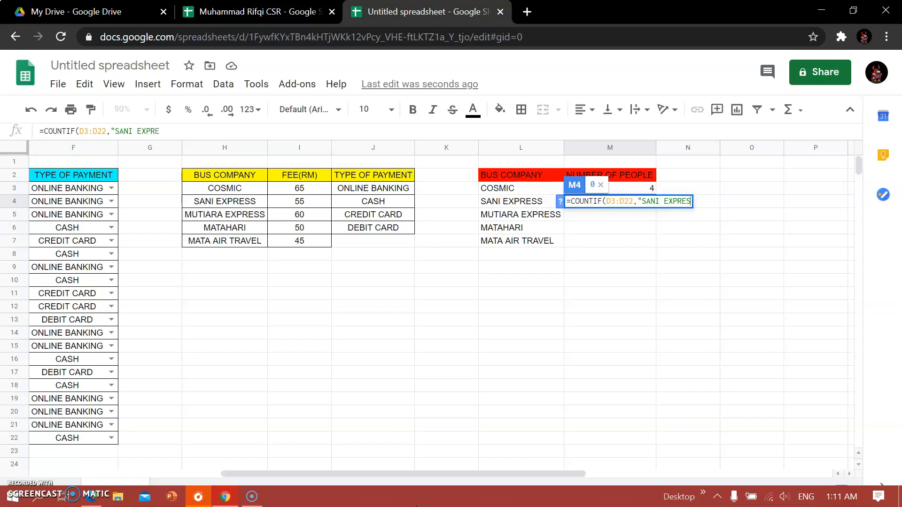
type("S\")")
key("Return")
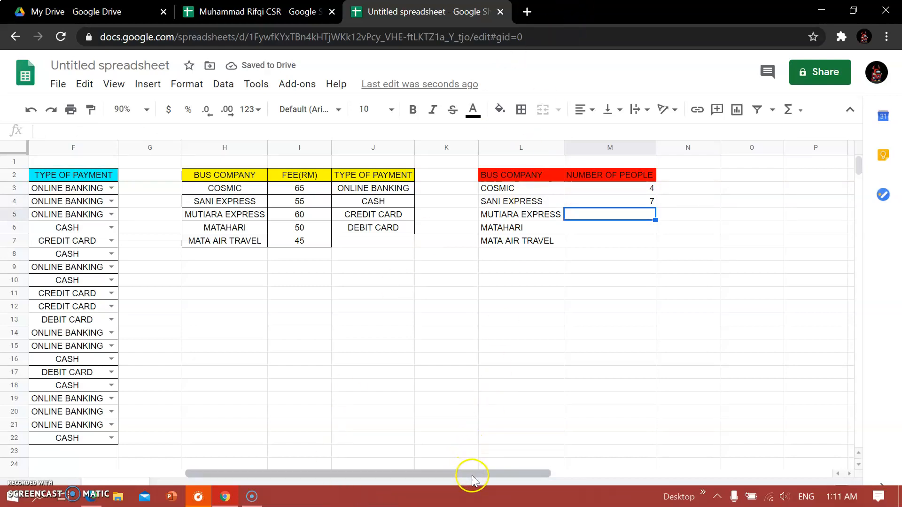
Begin a COUNTIF formula in M5, the NUMBER OF PEOPLE cell for MUTIARA EXPRESS, with D3:D22 as its range.
left_click(575, 213)
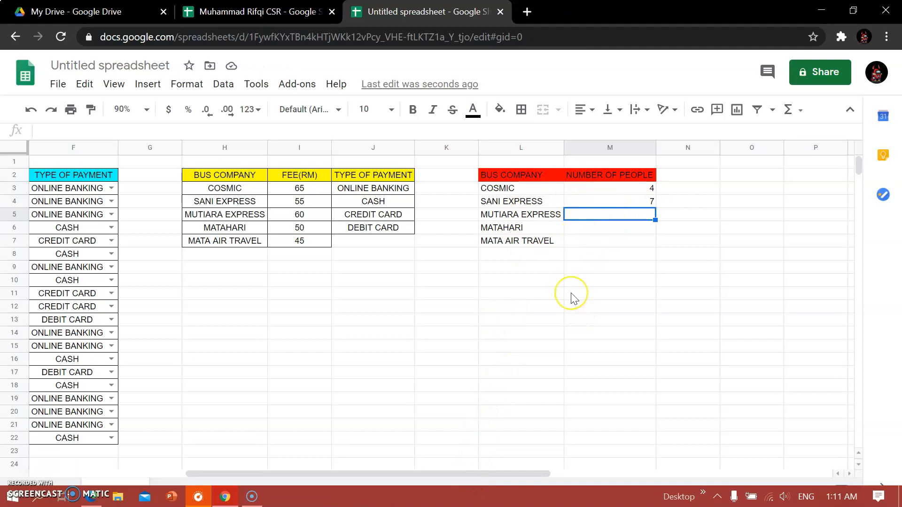
type("=COUNTIF")
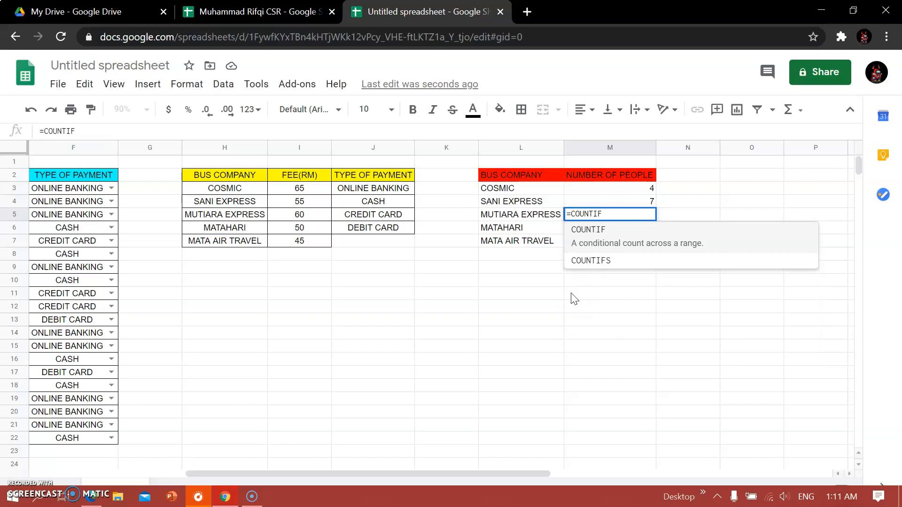
type("(")
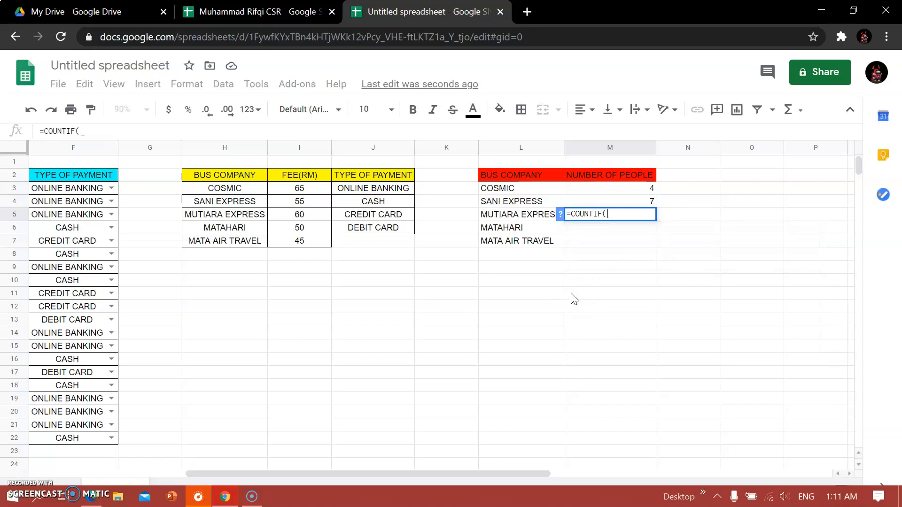
type("D3")
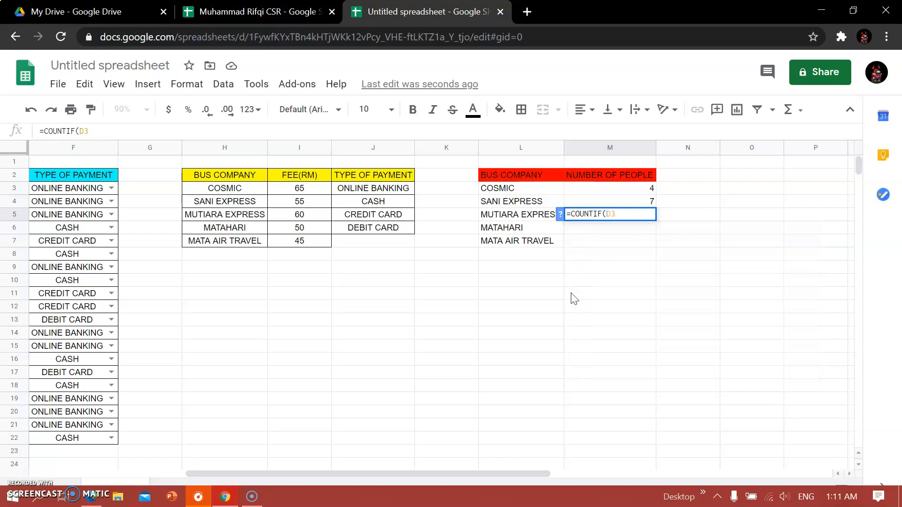
type(":")
left_click_drag(437, 479, 280, 475)
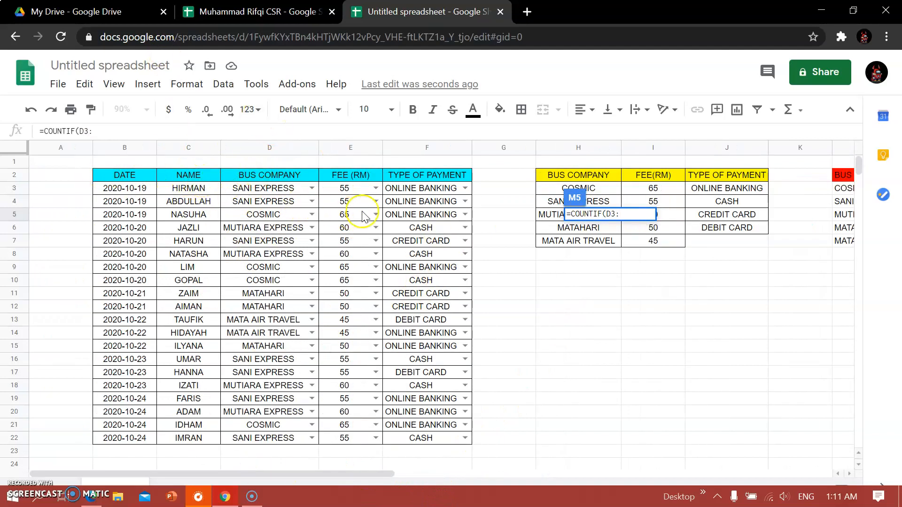
type("D")
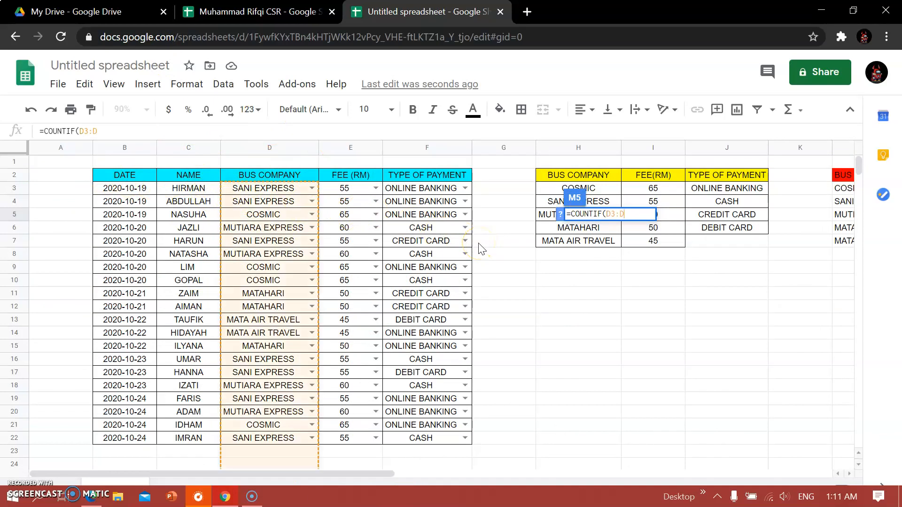
type("22")
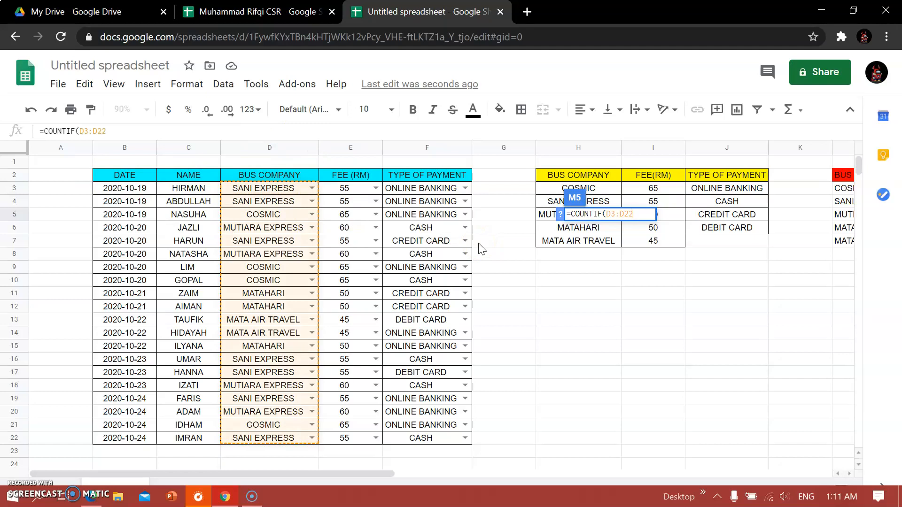
Complete the COUNTIF formula in M5 with the criterion "MUTIARA EXPRESS" and enter it.
type("<\"")
key("BackSpace")
key("BackSpace")
type(", ")
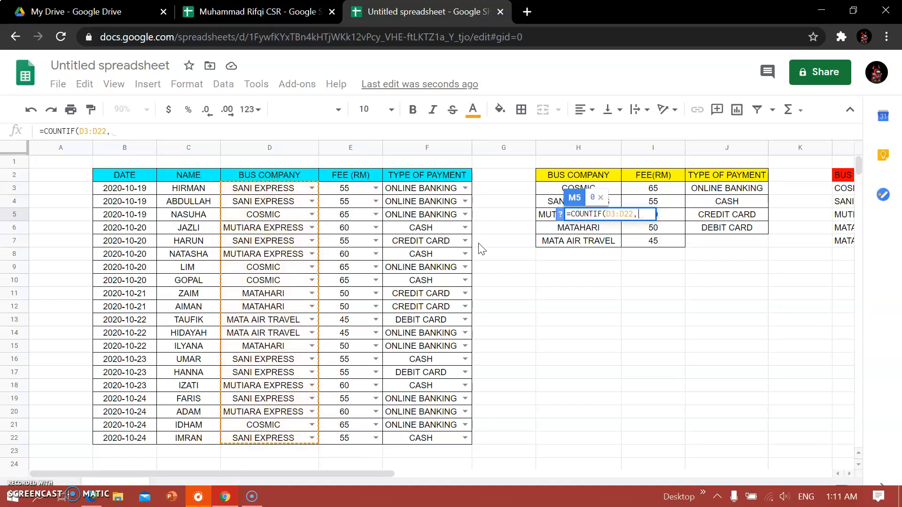
type("\"")
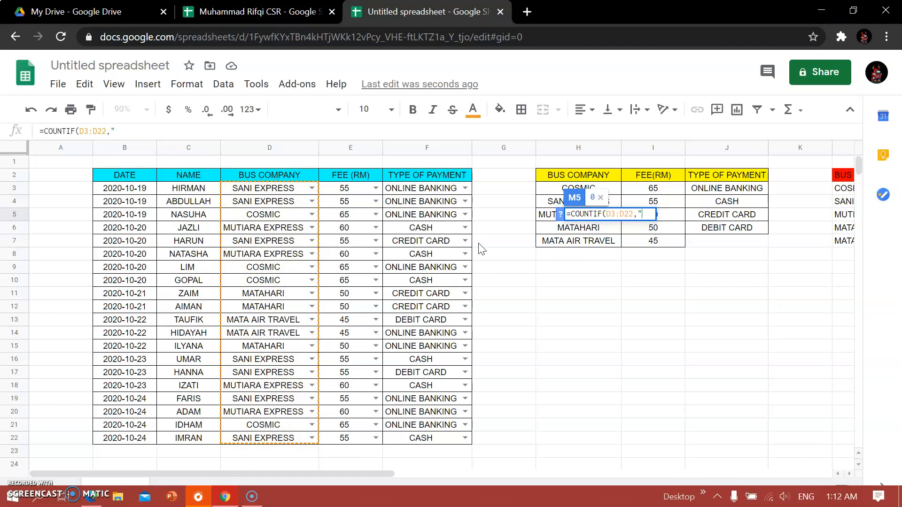
mouse_move(399, 474)
left_mouse_down()
mouse_move(500, 490)
mouse_move(407, 485)
left_mouse_up()
type("MUTIARA EXPRESS\"")
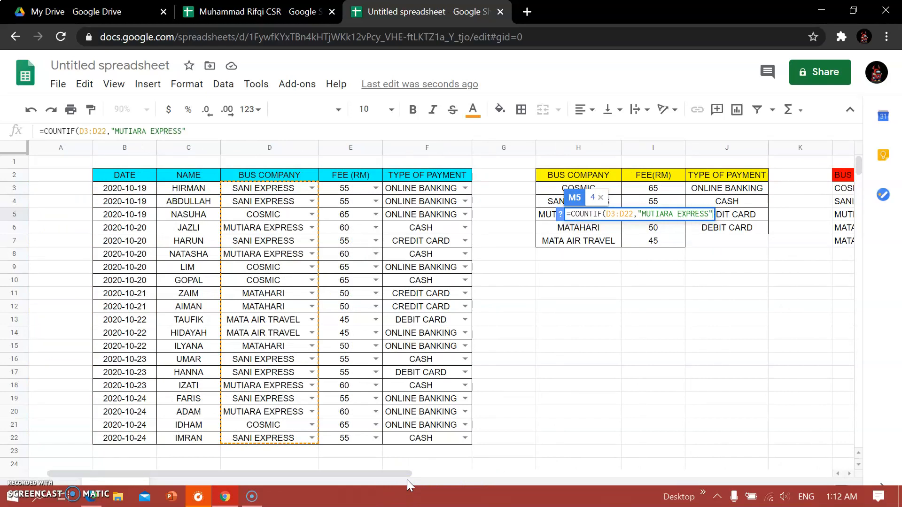
type(")")
key("Return")
Begin a COUNTIF formula in M6, the NUMBER OF PEOPLE cell for MATAHARI, with D3:D22 as its range.
left_click(404, 473)
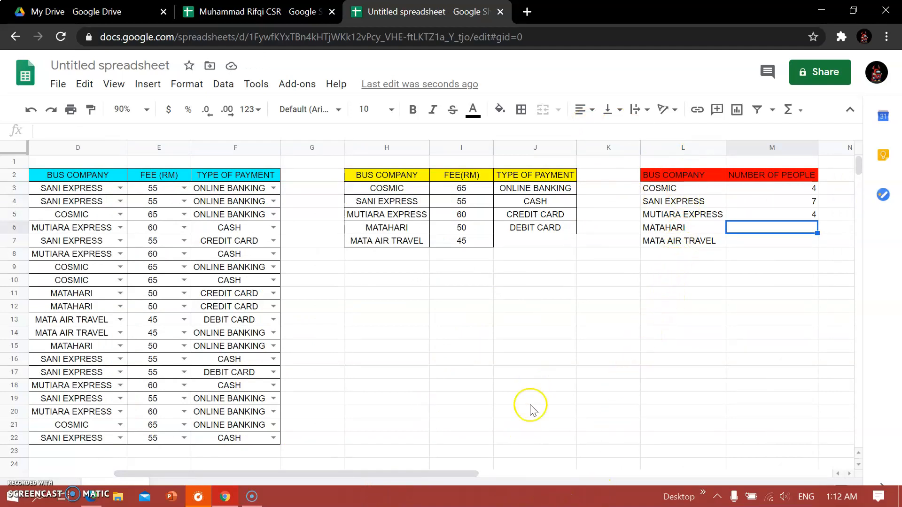
left_click_drag(447, 474, 485, 478)
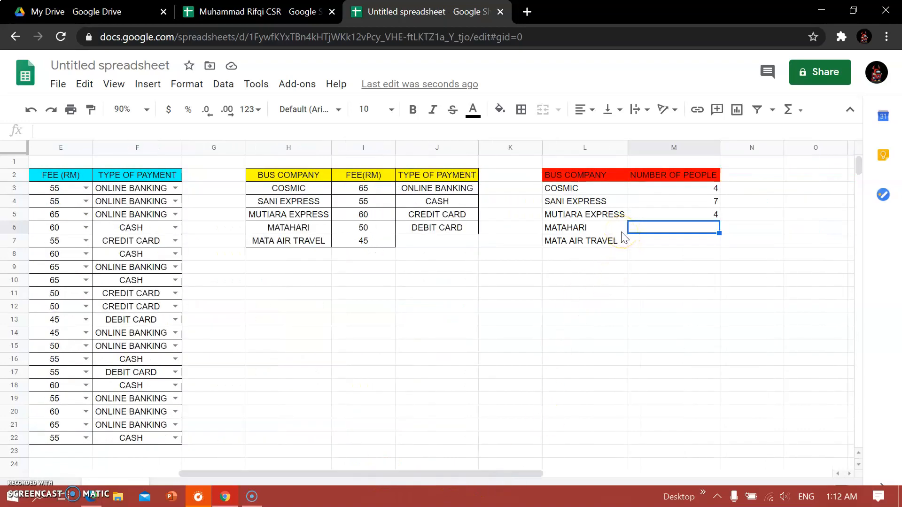
type("=")
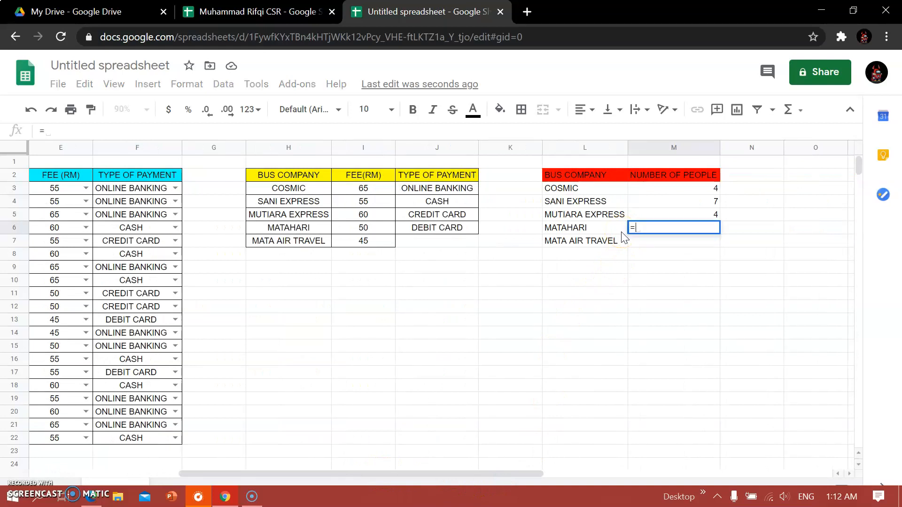
type("COUNT")
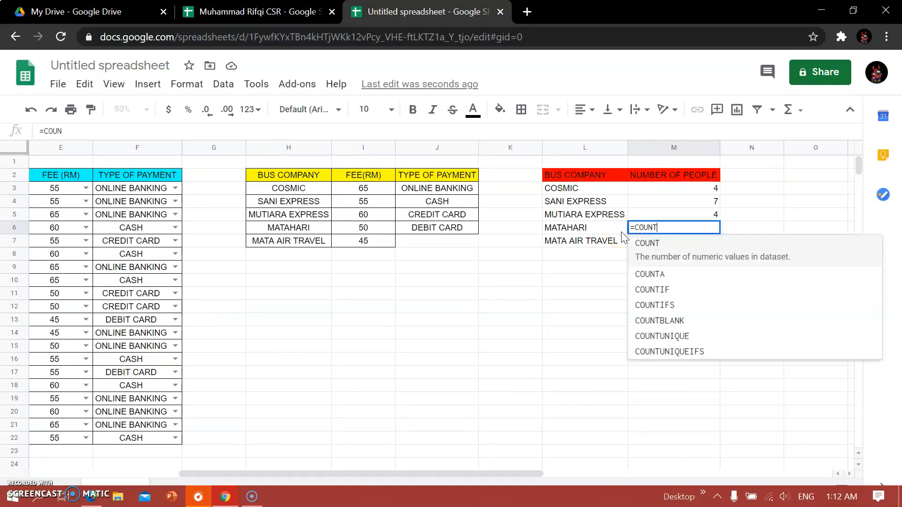
type("IF")
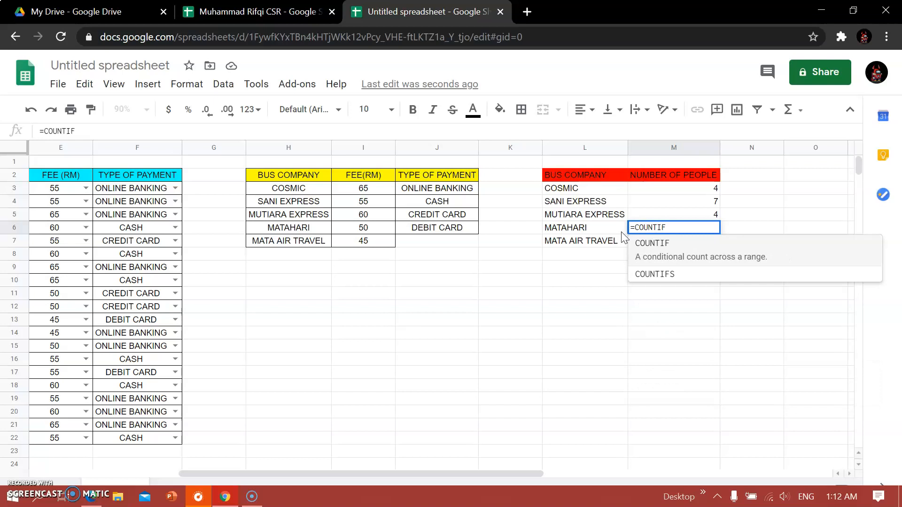
type("(D3:")
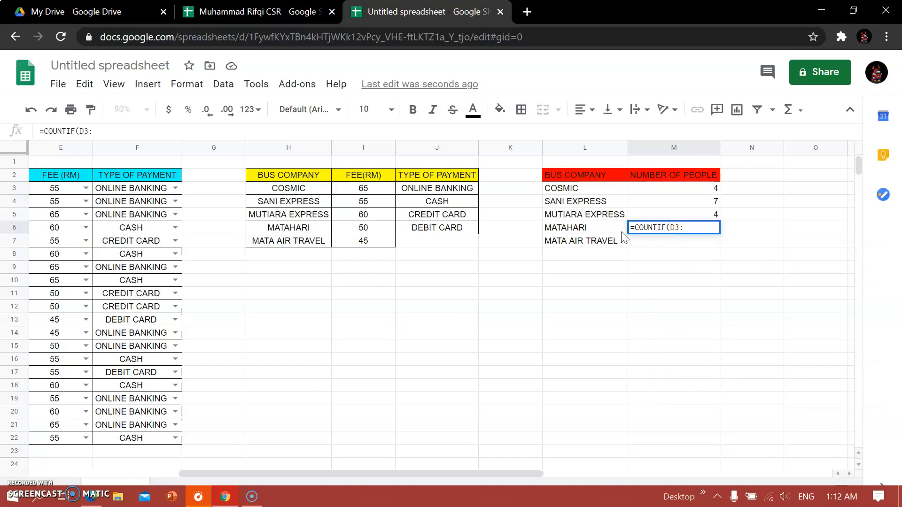
type("D22, ")
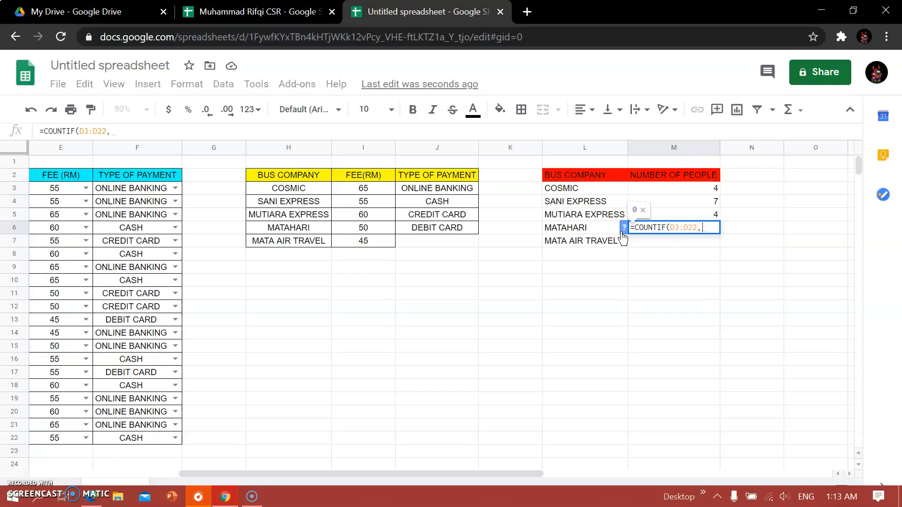
Complete the COUNTIF formula in M6 with the criterion "MATAHARI" and enter it.
type("\"")
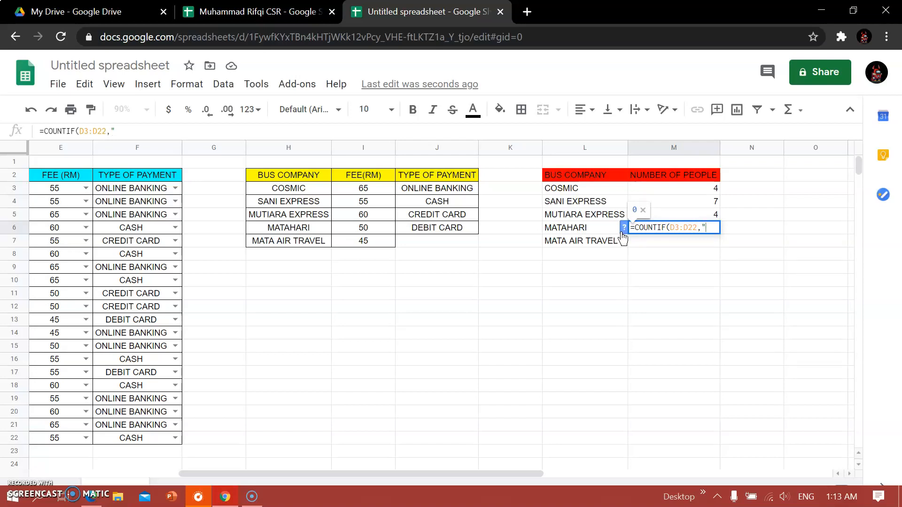
type("MATAHA")
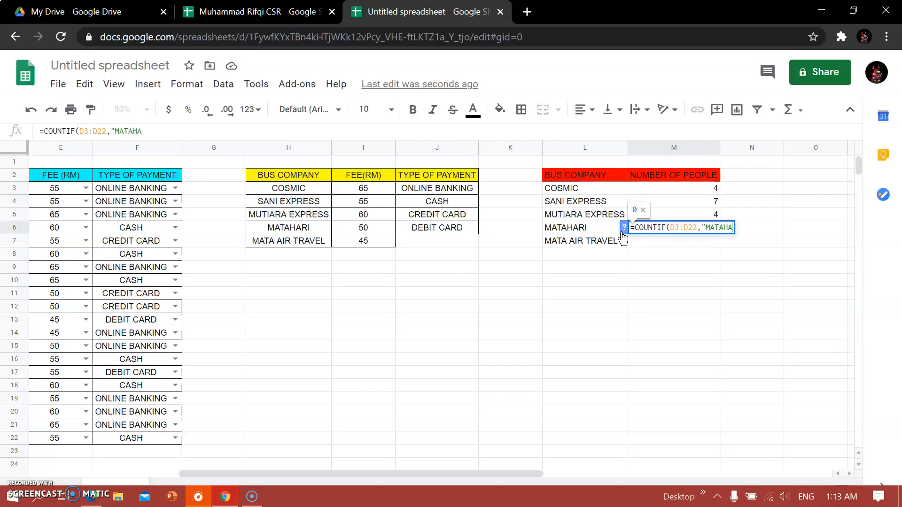
type("RI\"")
type(")")
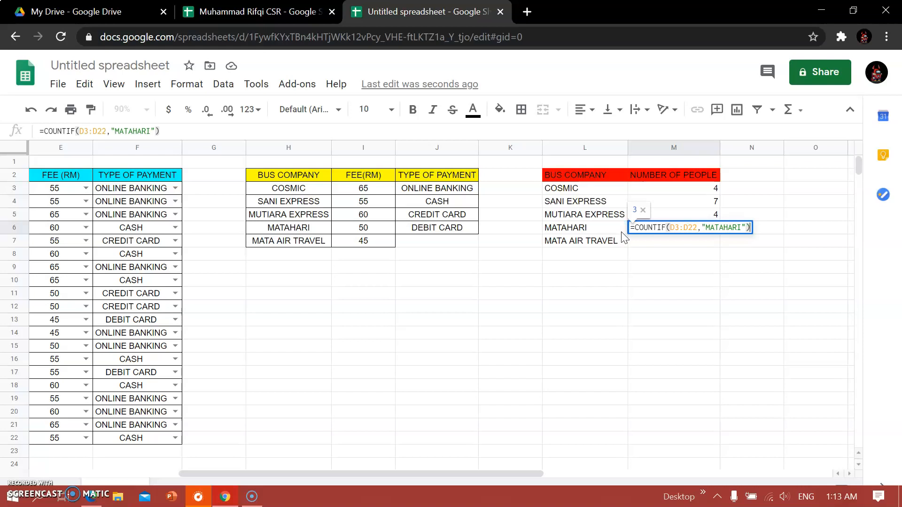
key("Return")
right_click(620, 232)
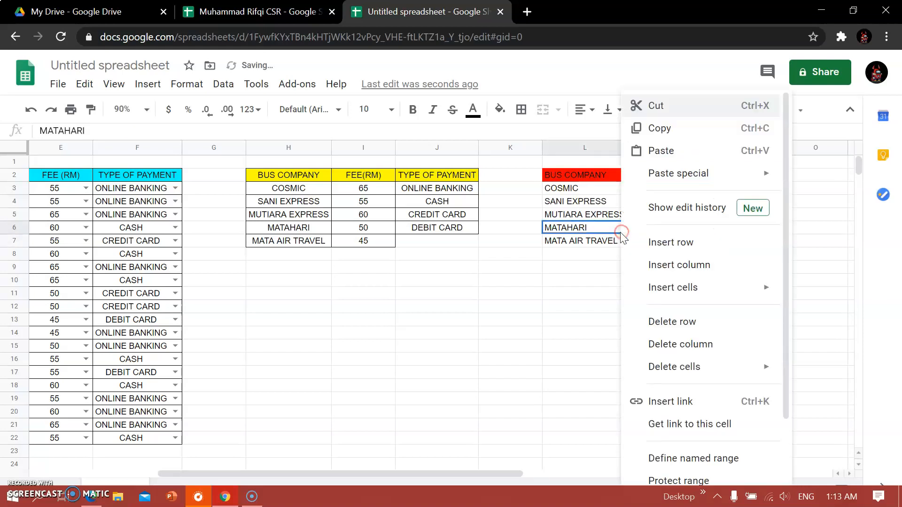
left_click(463, 352)
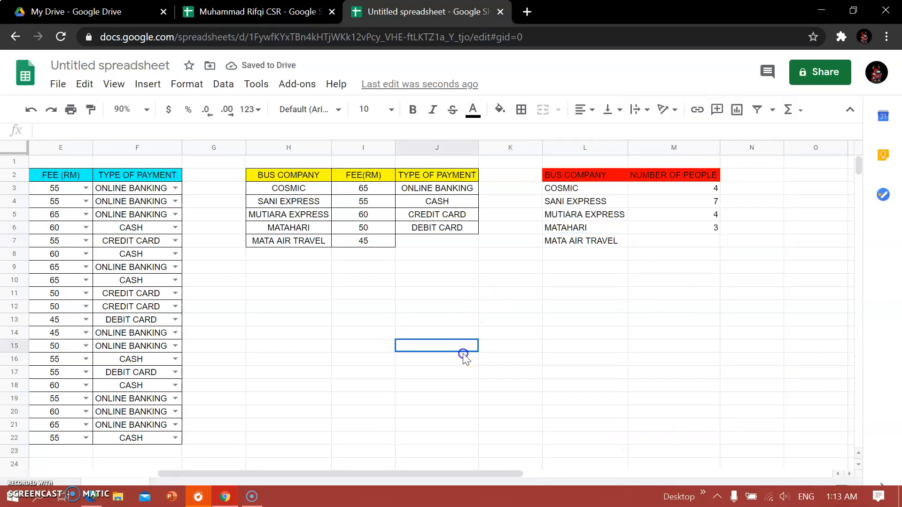
Begin a COUNTIF formula in M7, the NUMBER OF PEOPLE cell for MATA AIR TRAVEL, with D3:D22 as its range.
left_click(672, 242)
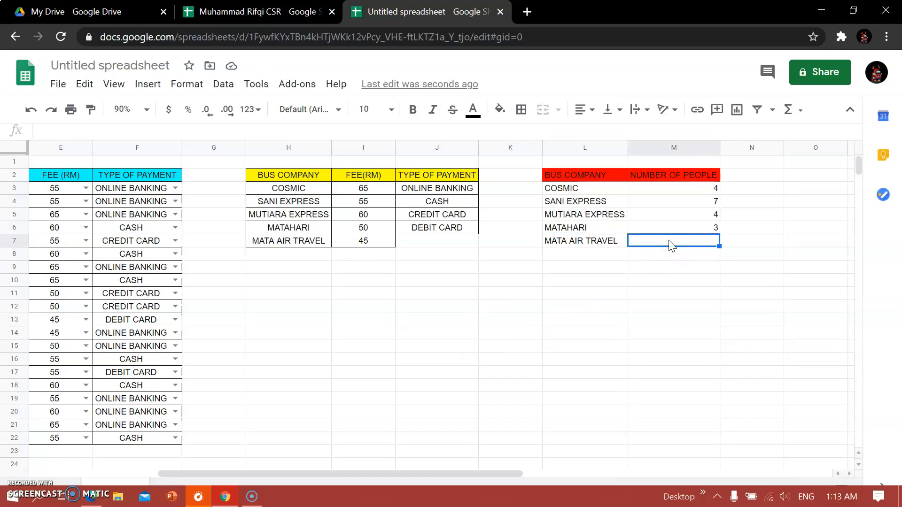
type("+")
key("BackSpace")
type("=")
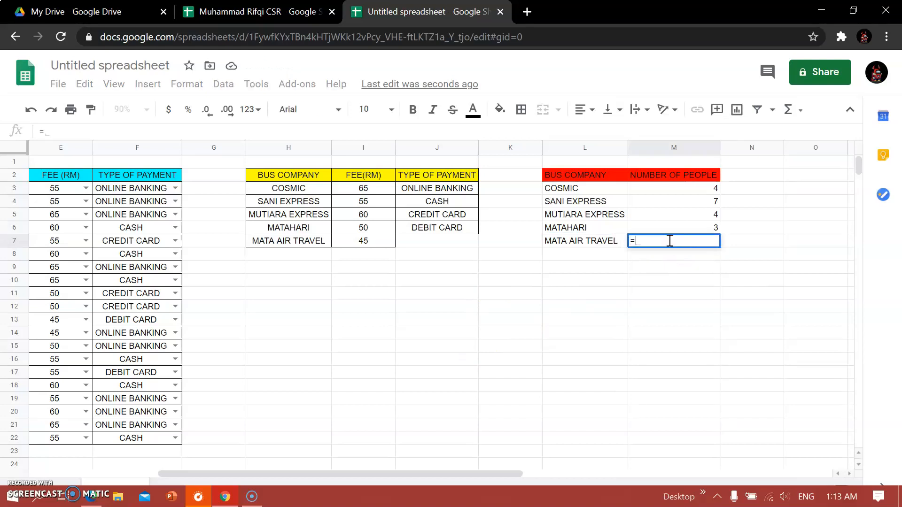
type("COUNTI")
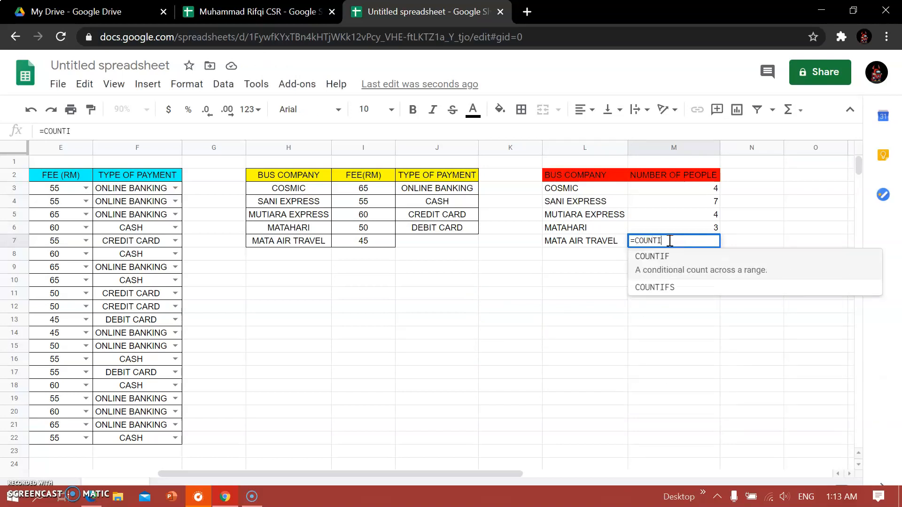
key("BackSpace")
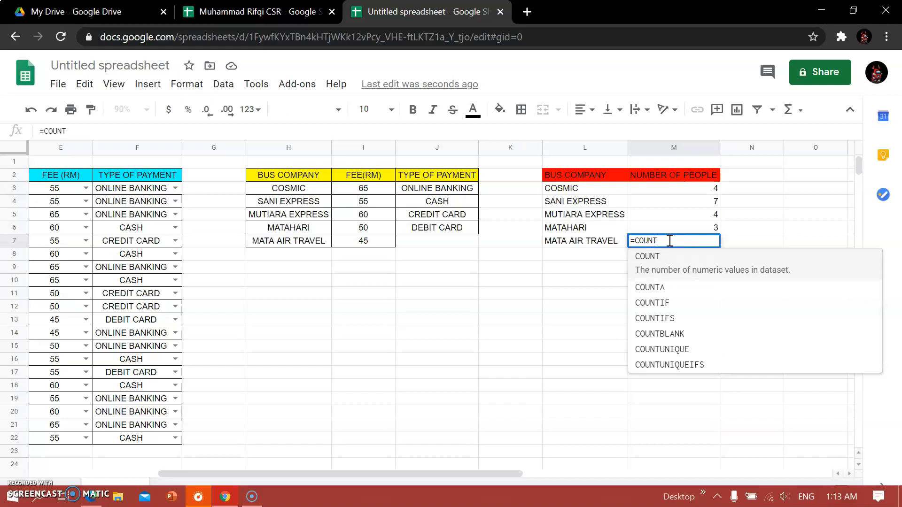
type("IF")
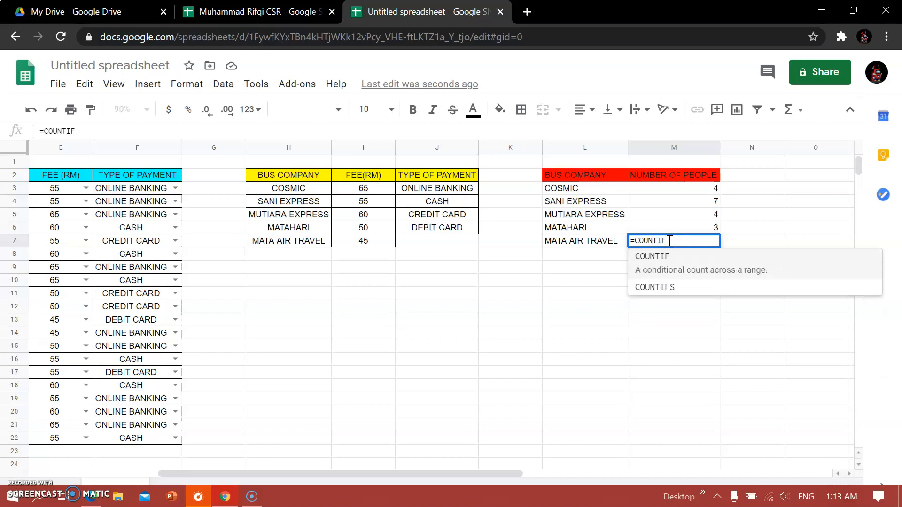
type("(")
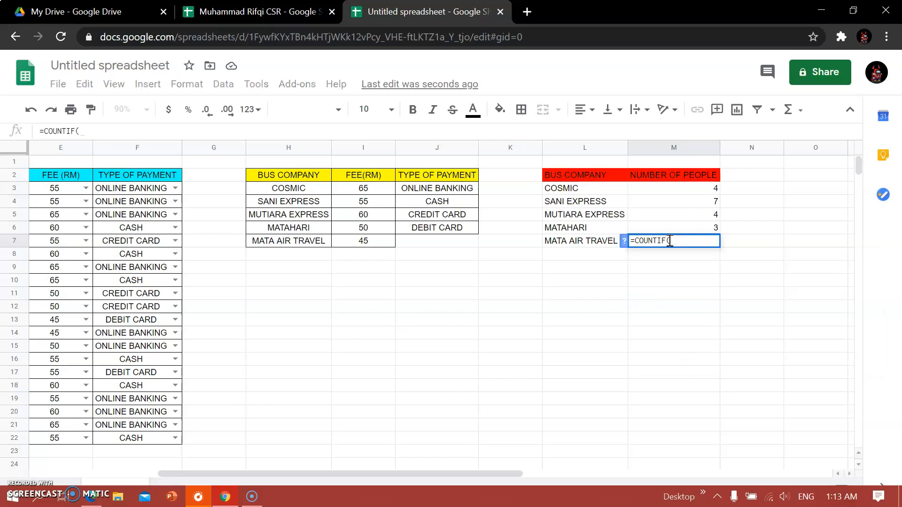
type("D3")
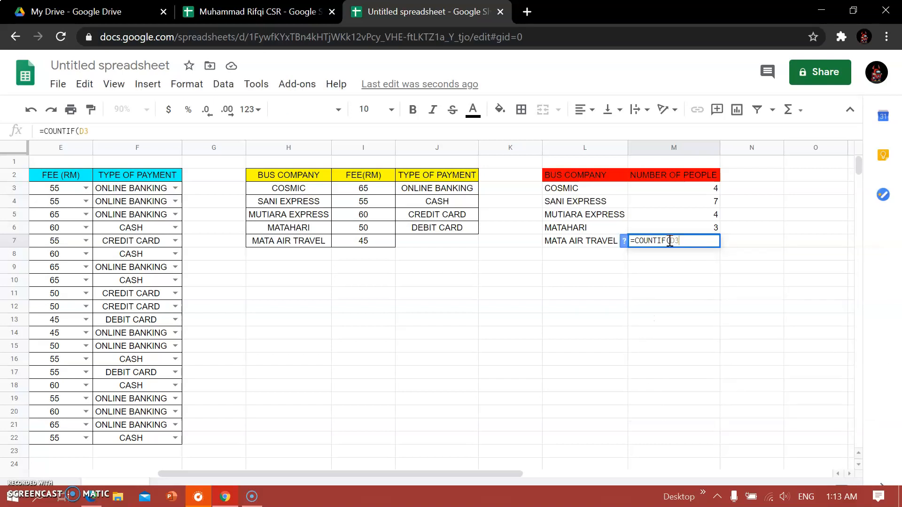
type(":D22, ")
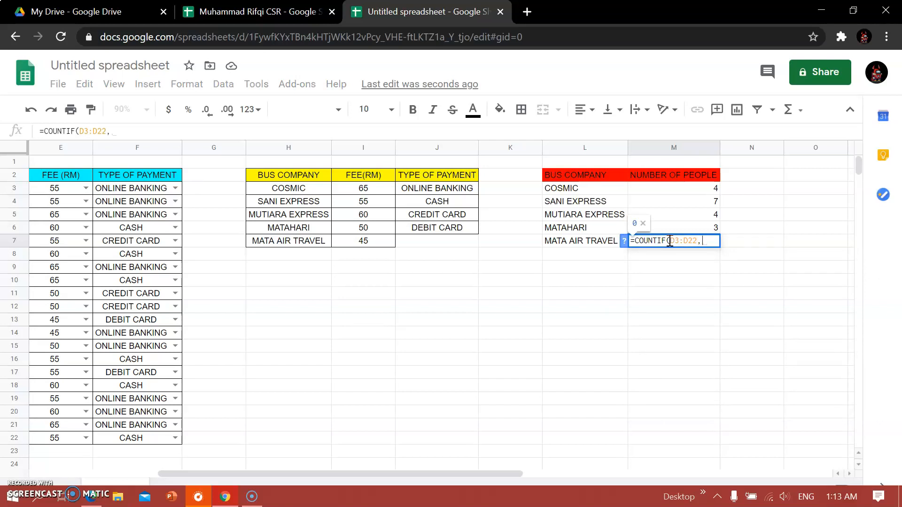
Complete the COUNTIF formula in M7 with the criterion "MATA AIR TRAVEL" and enter it.
type("\"")
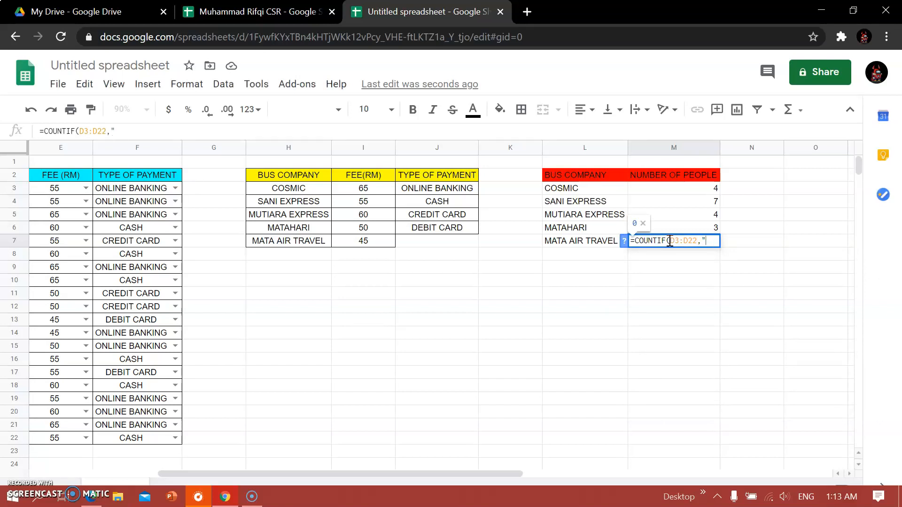
type("MATA AIR TR")
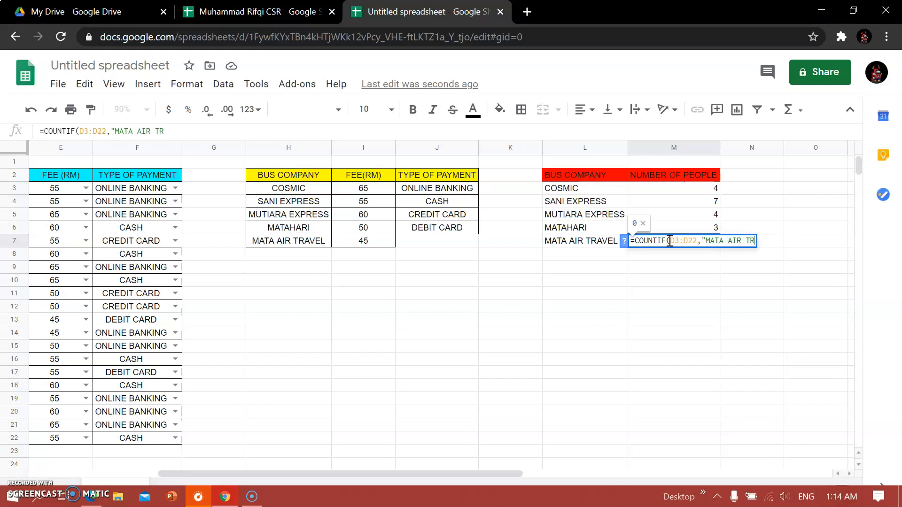
type("AVEL\")")
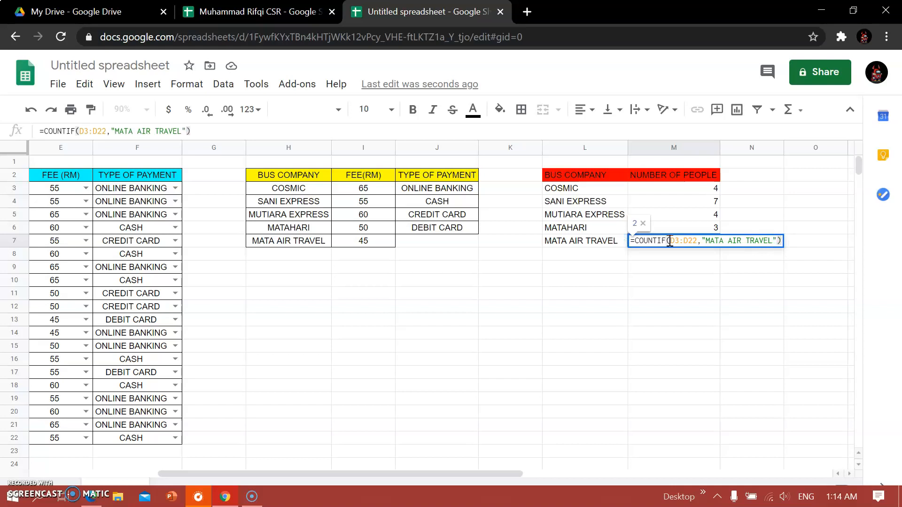
key("Return")
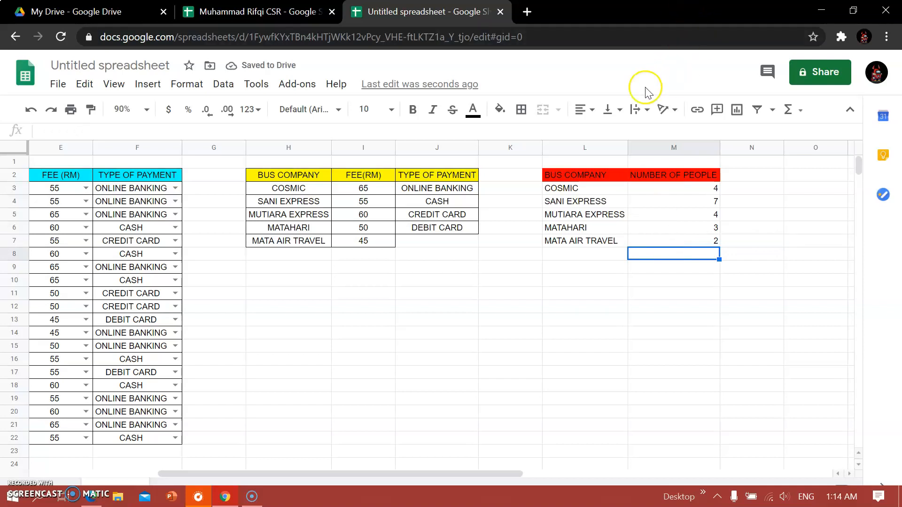
left_click(517, 372)
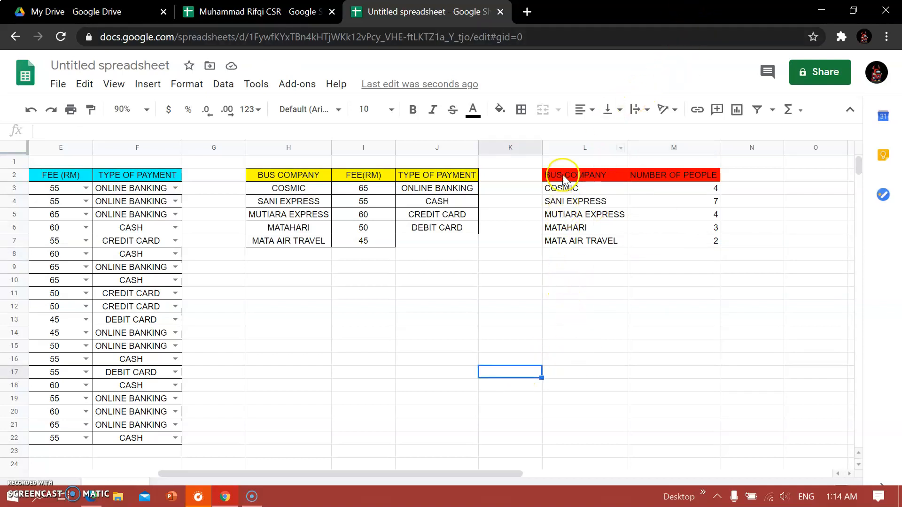
Center the contents of the bus company count table in L2:M7 and apply borders to all its cells.
left_click(559, 172)
left_click_drag(559, 173, 656, 245)
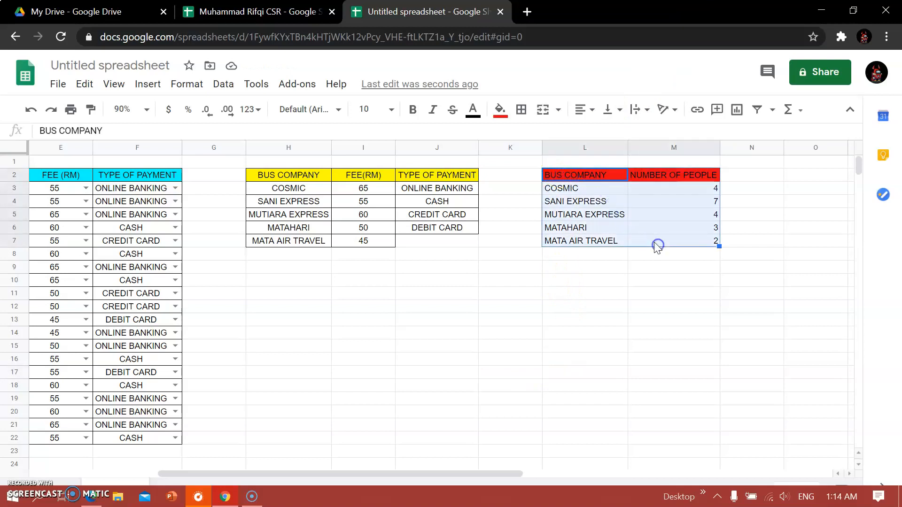
left_click(581, 110)
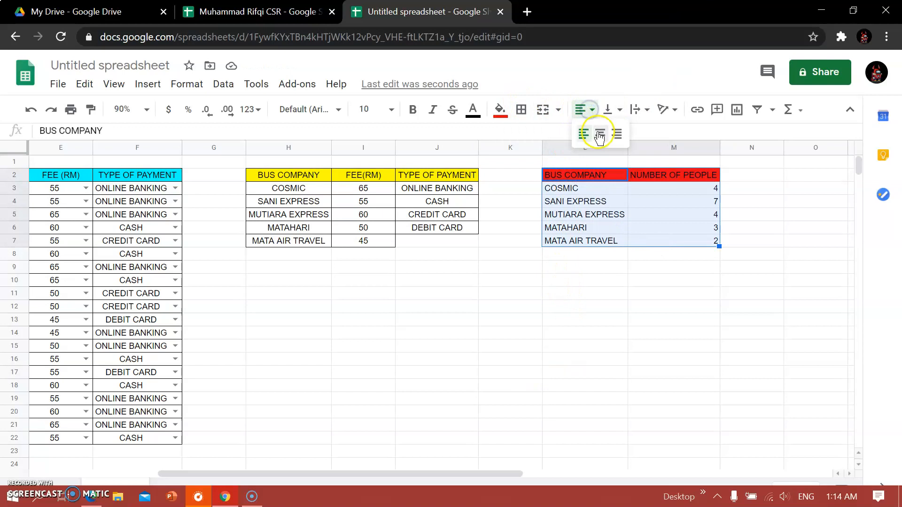
left_click(596, 133)
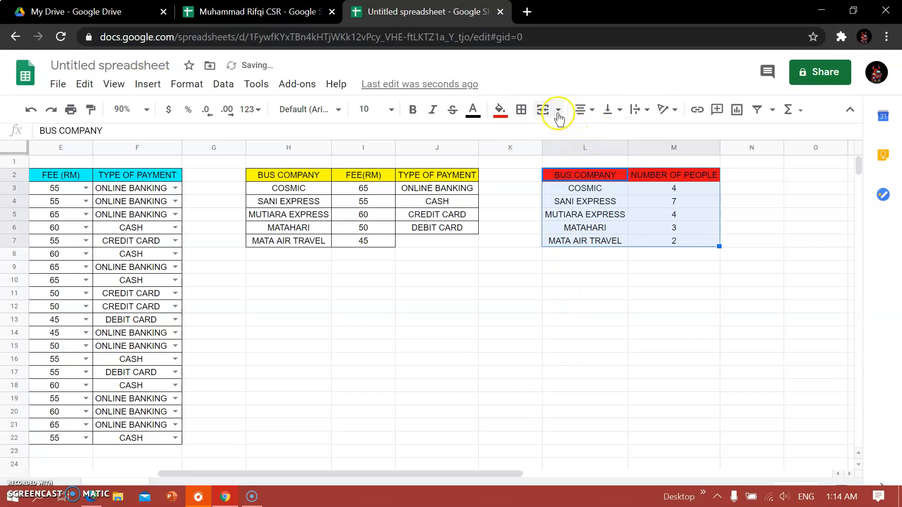
left_click(521, 109)
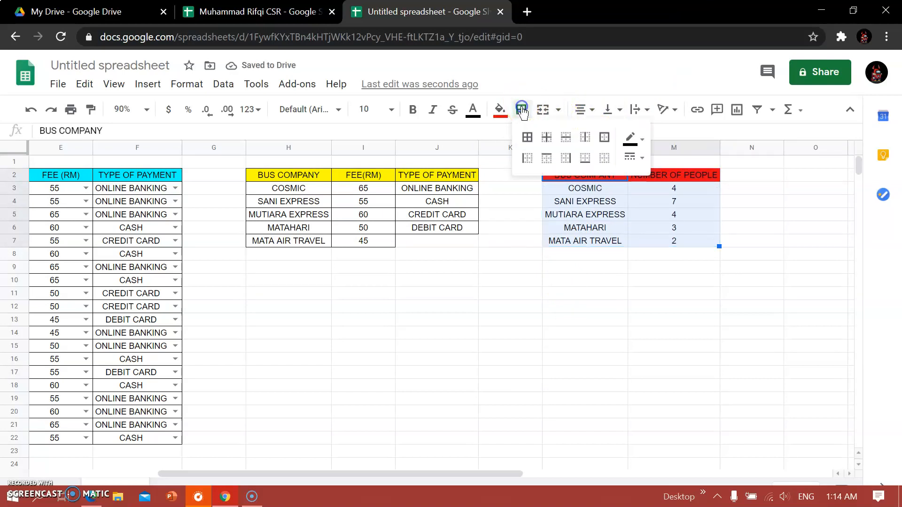
left_click(527, 137)
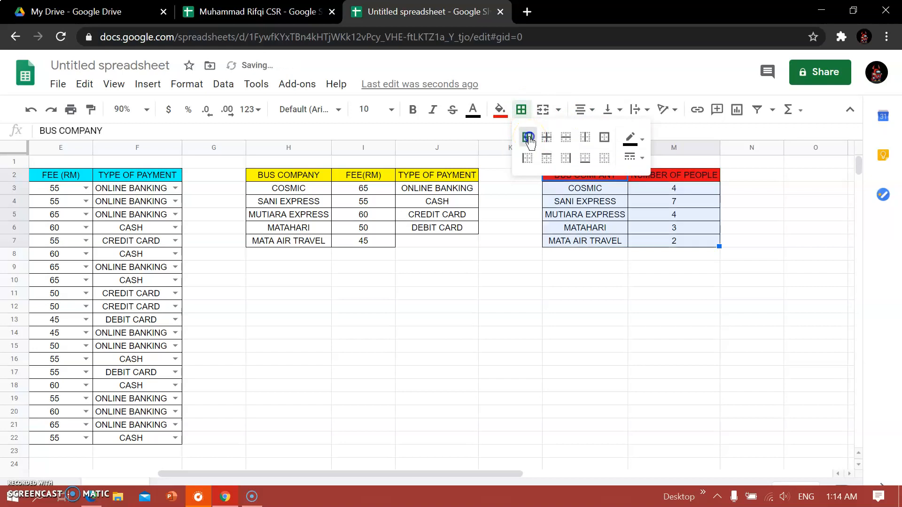
left_click(510, 279)
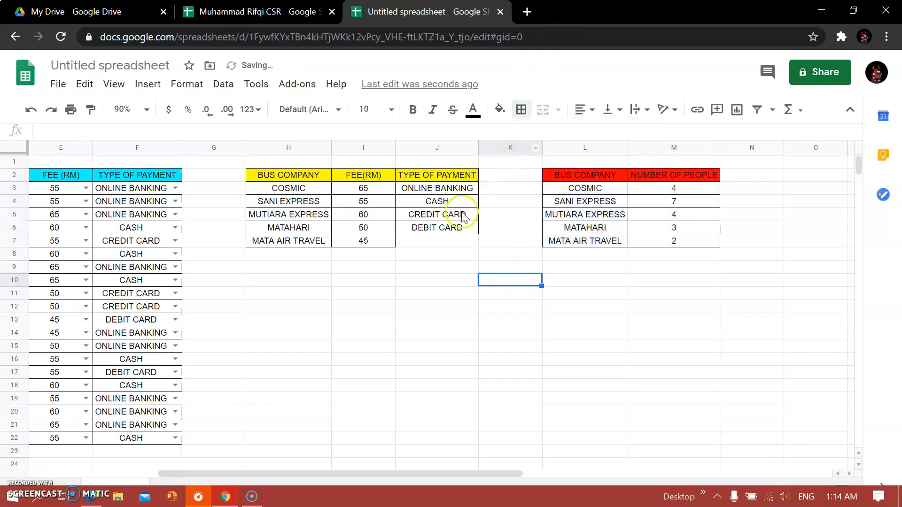
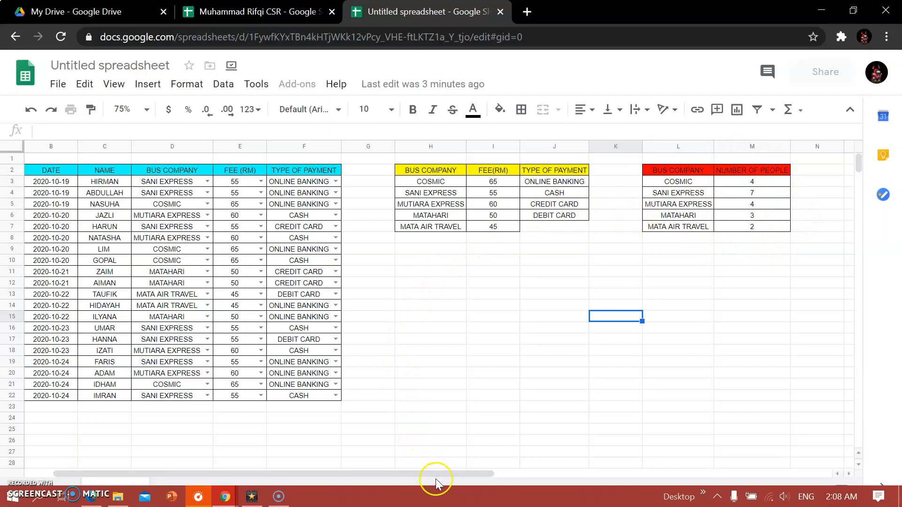
Insert a chart, change its type to Pie chart, and move it below the bus company fee table, starting around row 12.
left_click_drag(435, 473, 475, 469)
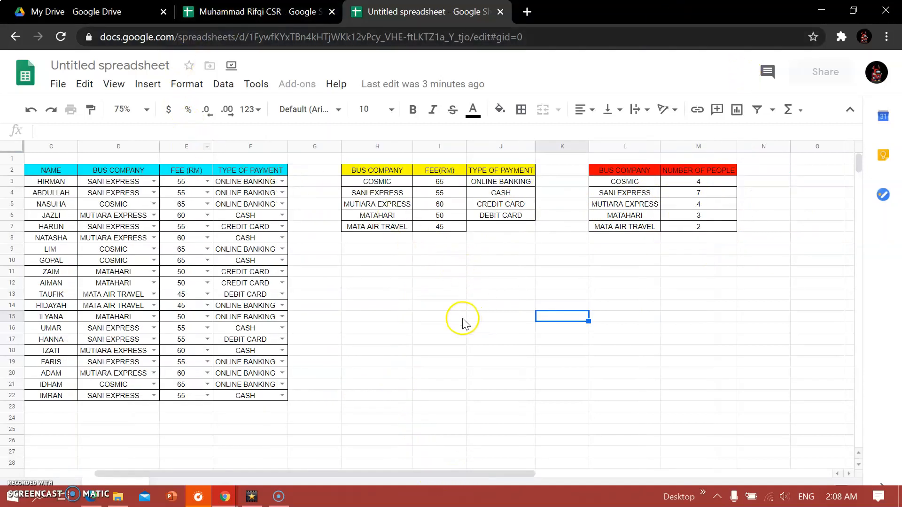
left_click(442, 318)
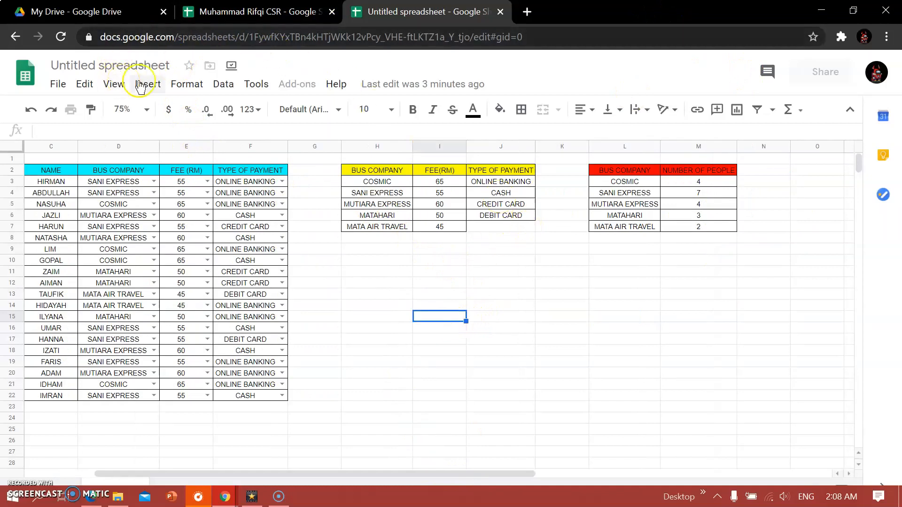
left_click(148, 84)
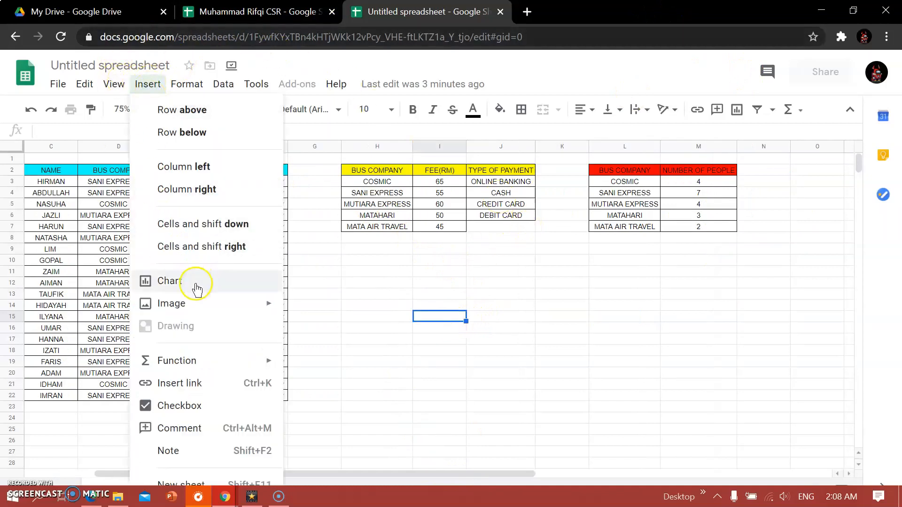
left_click(197, 290)
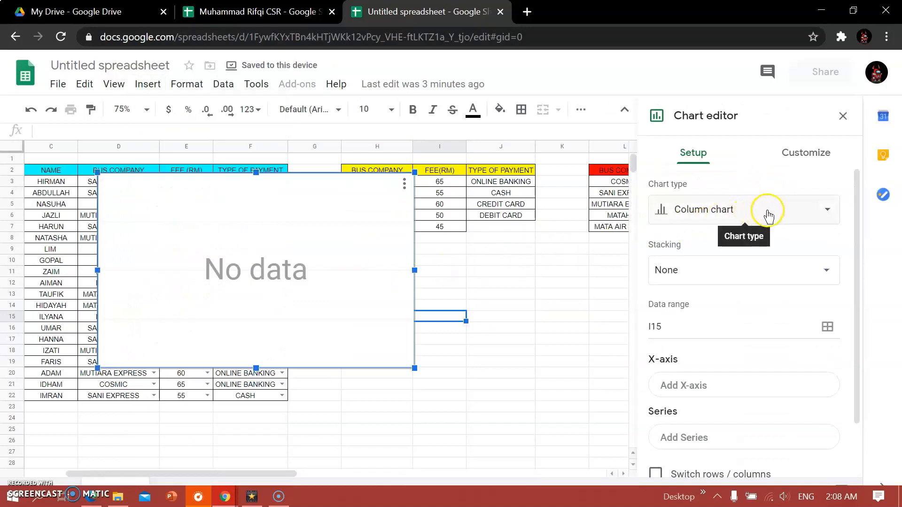
left_click(824, 214)
scroll(728, 258, "down", 5)
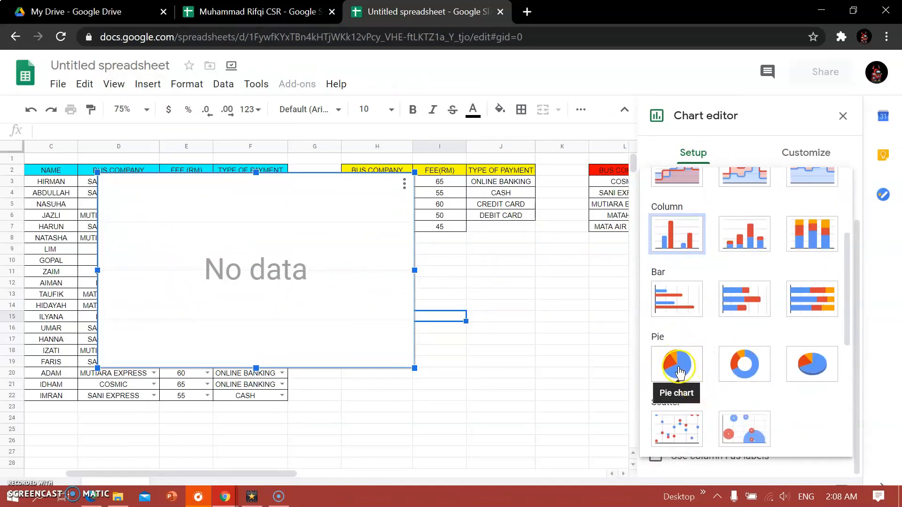
left_click(684, 371)
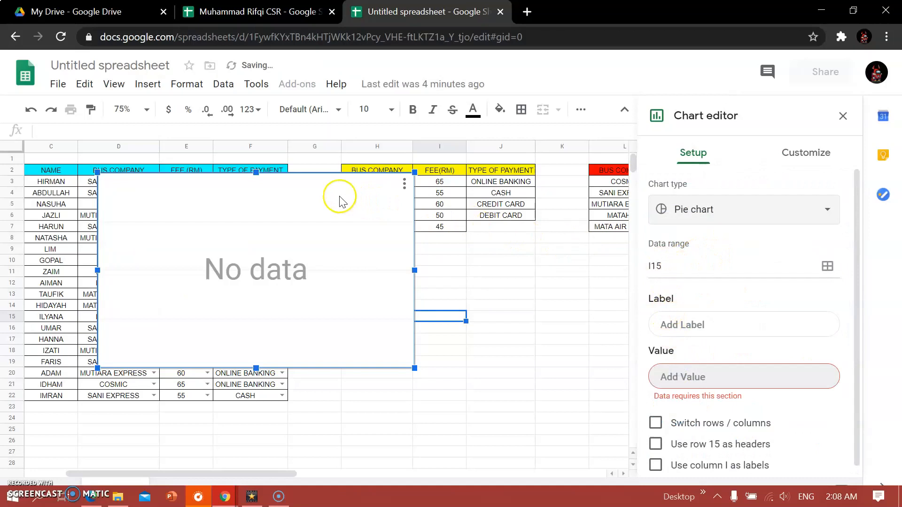
left_click_drag(342, 188, 508, 288)
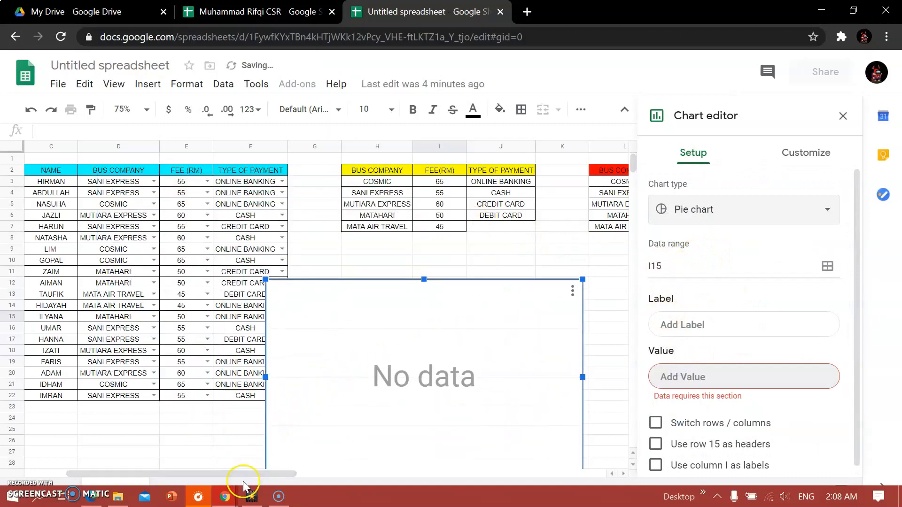
Set the pie chart's data range to L2:M7, covering the bus companies and their number of people.
left_click_drag(238, 473, 342, 458)
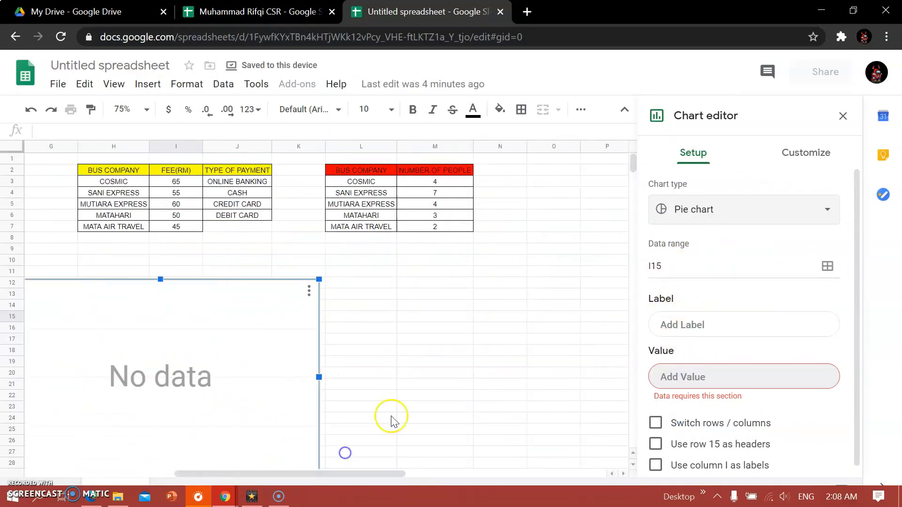
left_click(348, 173)
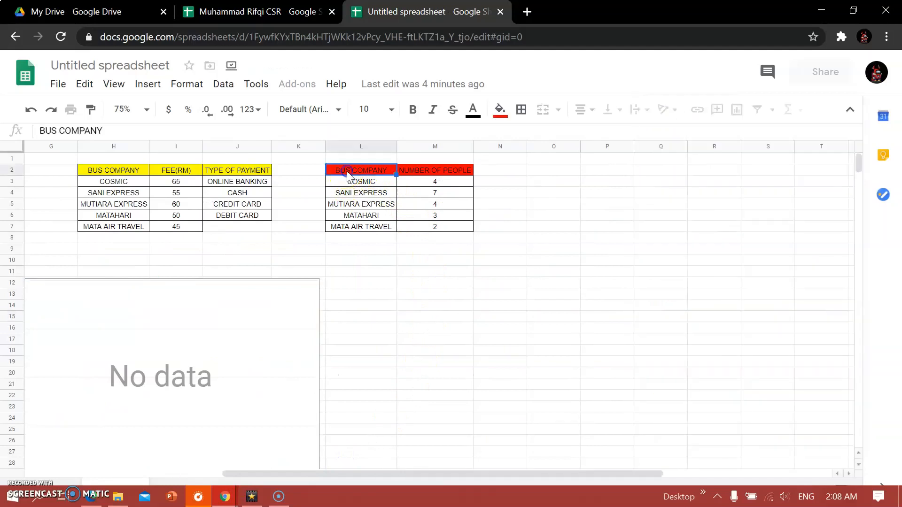
left_click(312, 297)
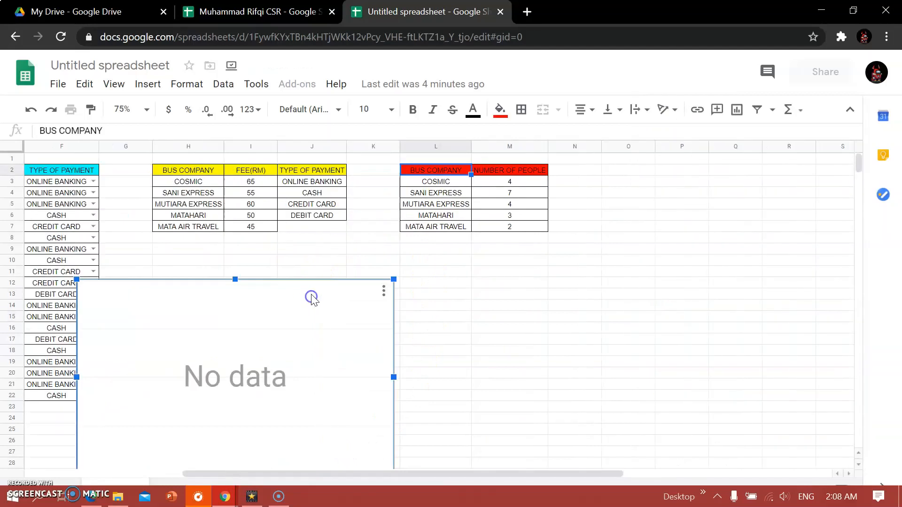
left_click(384, 290)
left_click(346, 313)
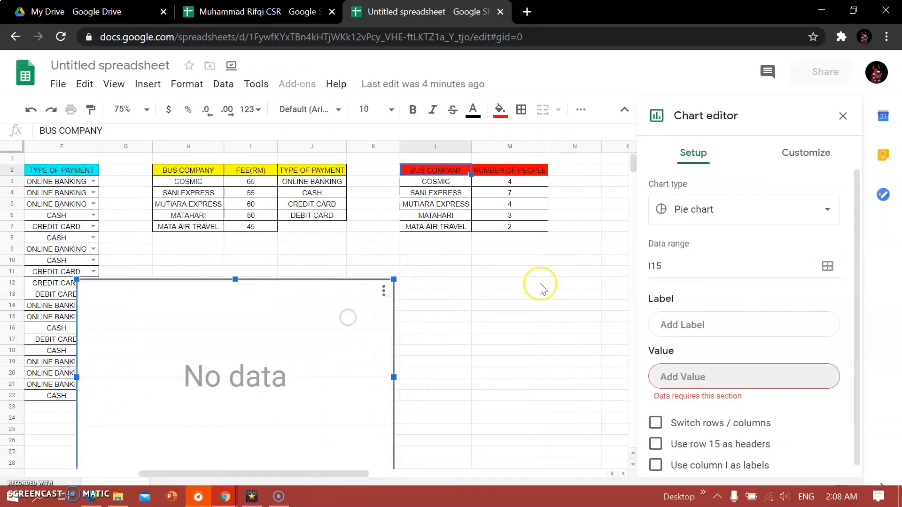
left_click(679, 324)
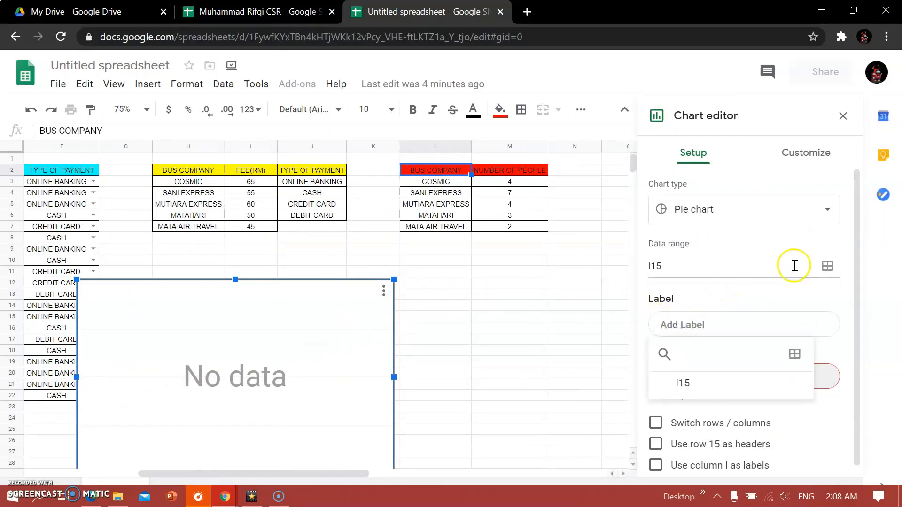
left_click(827, 266)
left_click_drag(477, 209, 503, 279)
left_click_drag(430, 170, 506, 228)
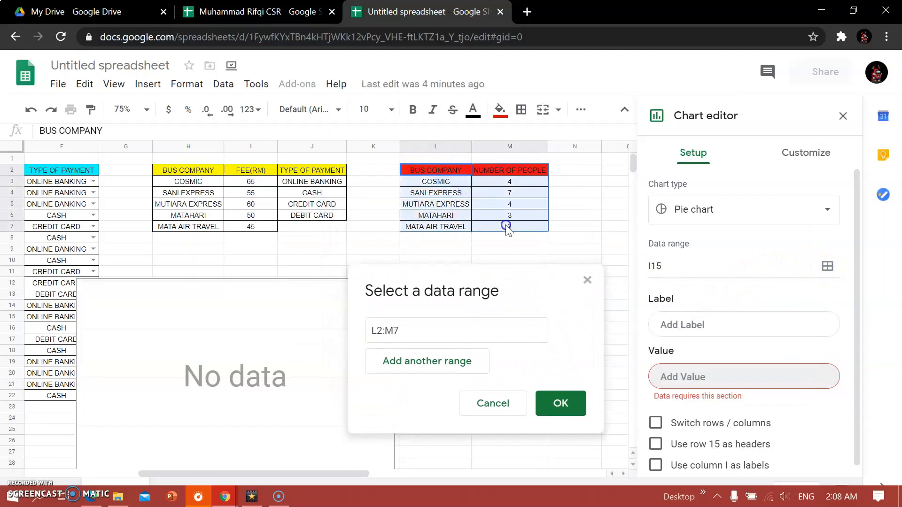
left_click(560, 403)
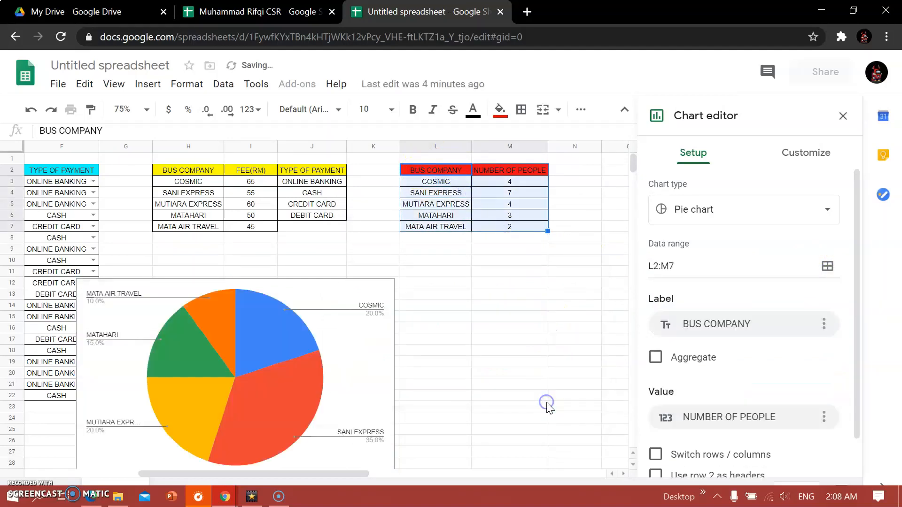
Give the pie chart a gray background color and turn on its 3D style.
left_click(369, 287)
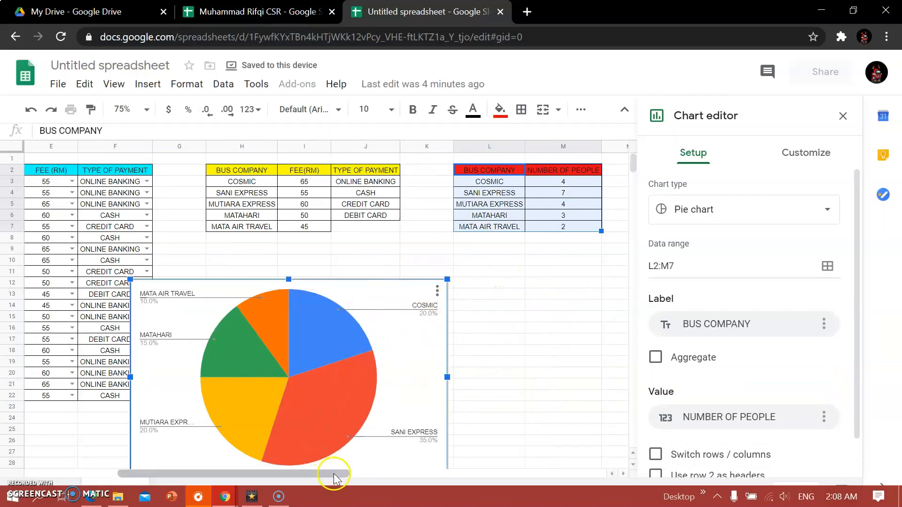
left_click_drag(332, 474, 308, 471)
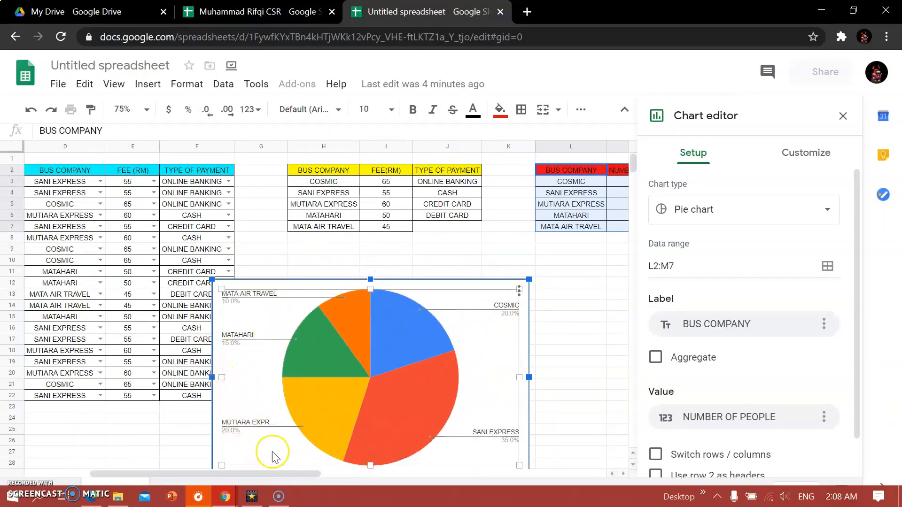
left_click(183, 472)
left_click_drag(183, 472, 239, 472)
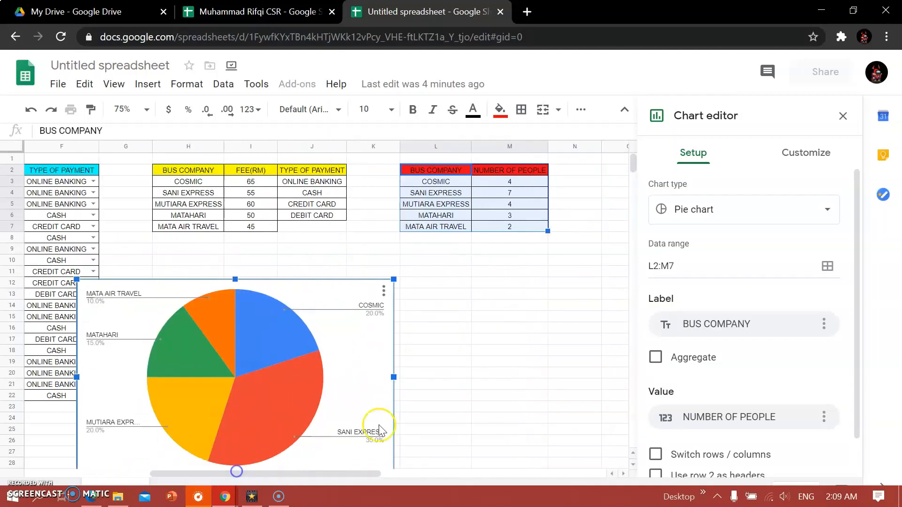
left_click(816, 159)
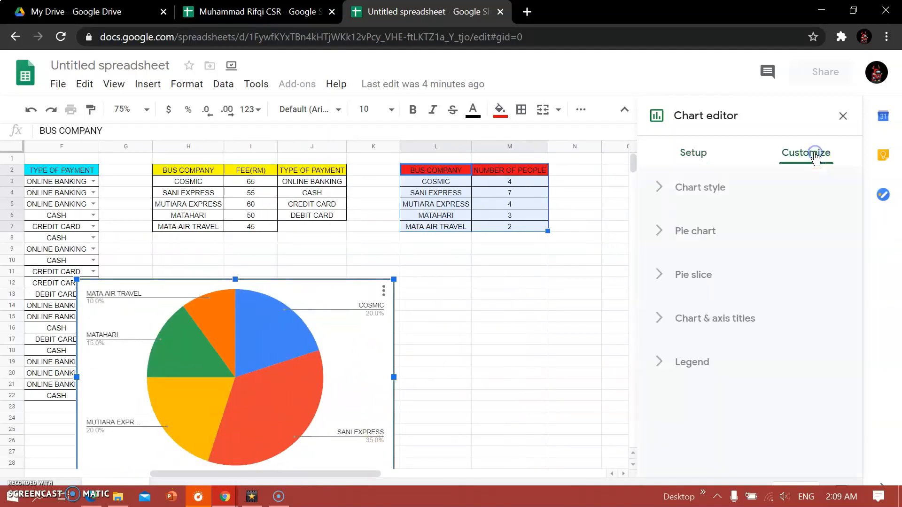
left_click(695, 190)
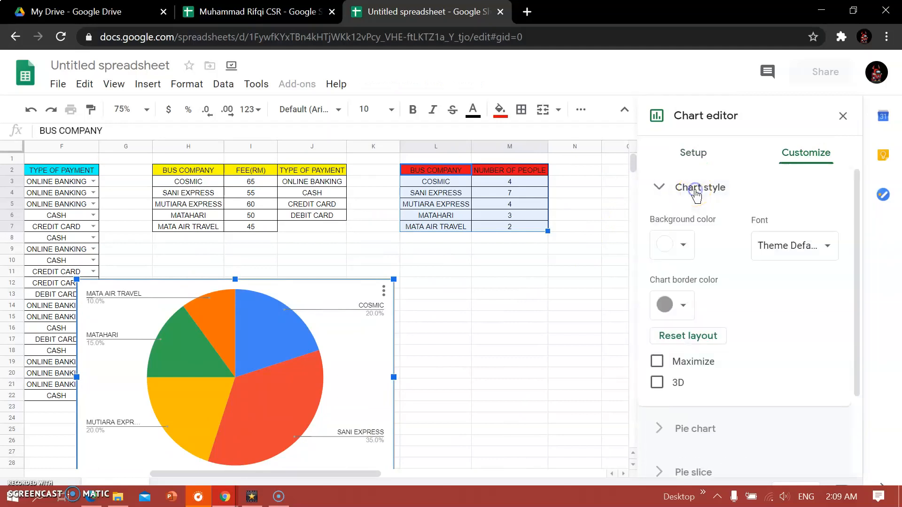
left_click(680, 249)
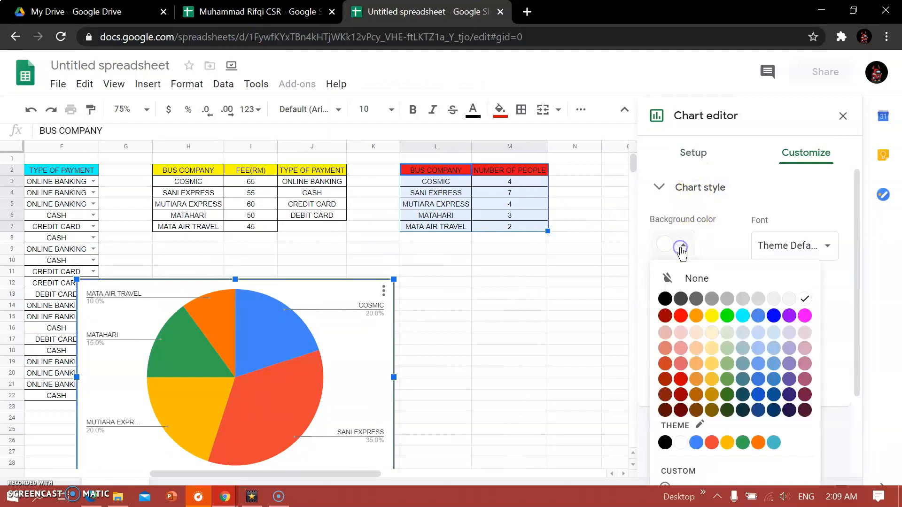
left_click(727, 300)
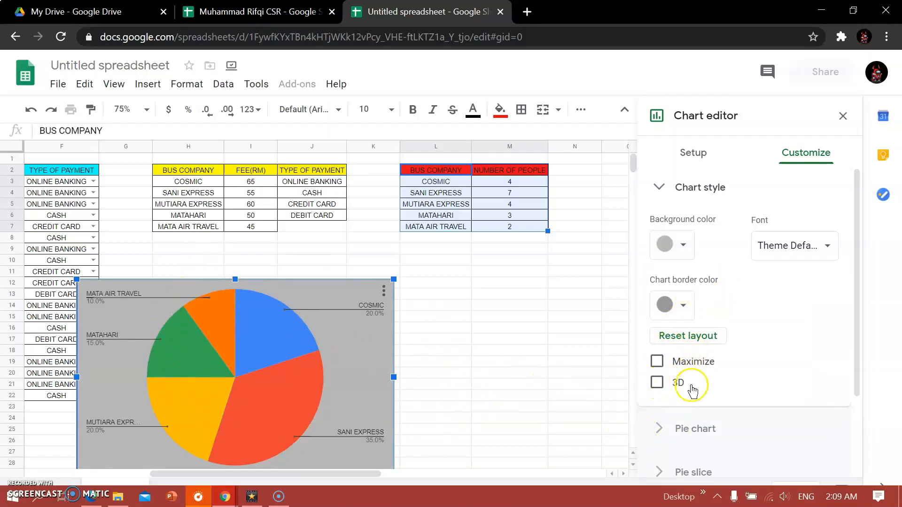
left_click(656, 383)
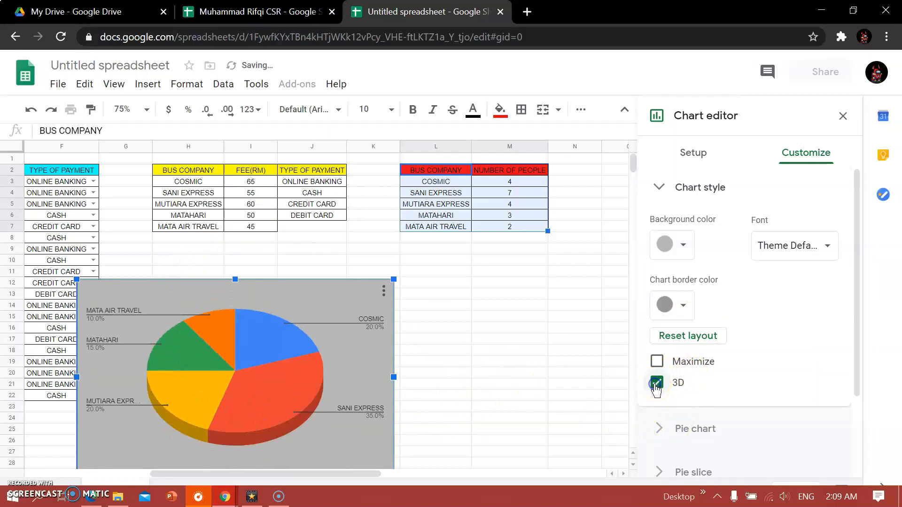
left_click(659, 187)
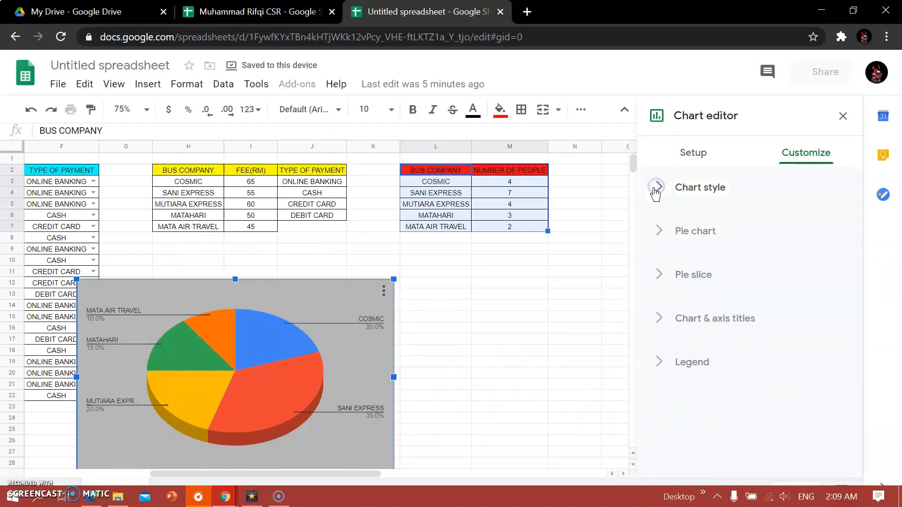
Try a 25% donut hole on the pie chart and set it back to 0%.
left_click(690, 237)
left_click(731, 290)
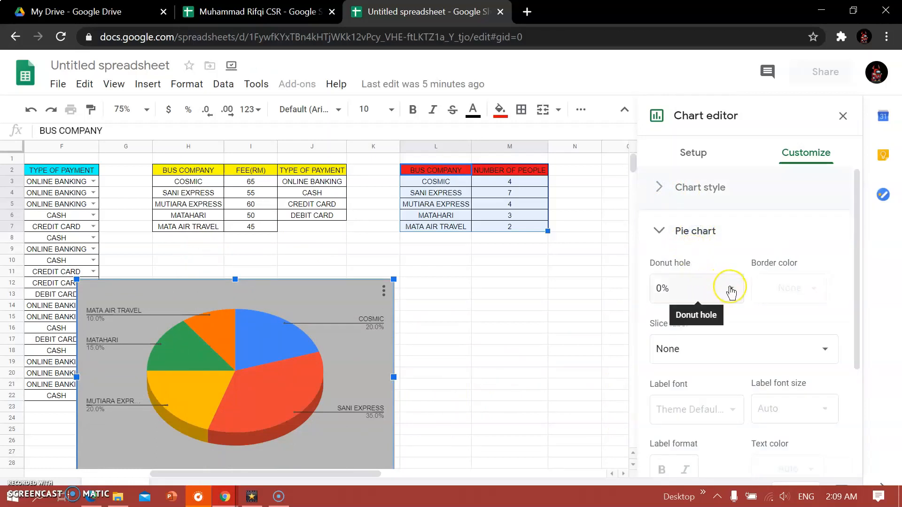
left_click(731, 290)
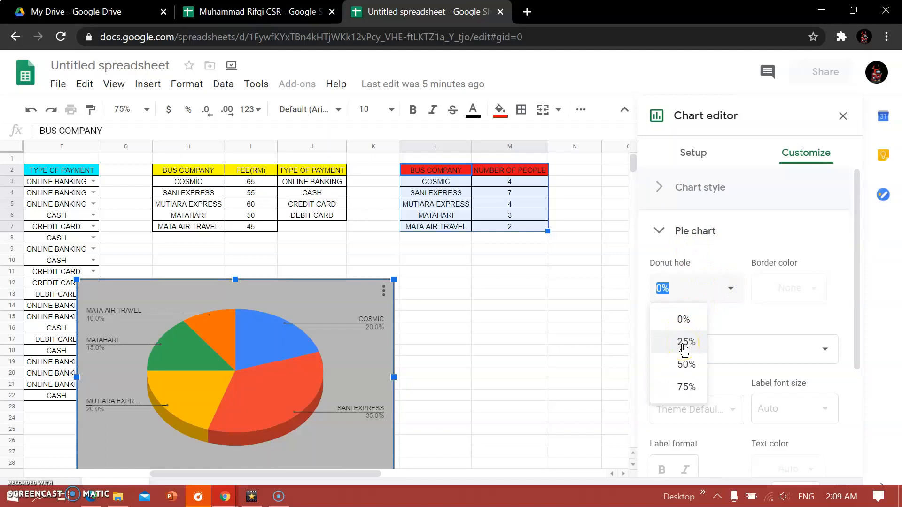
left_click(683, 343)
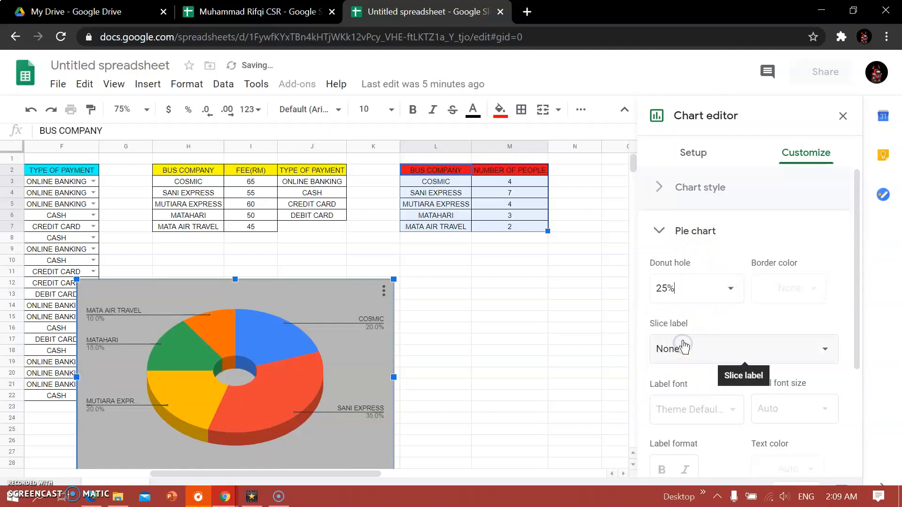
left_click(732, 290)
left_click(680, 320)
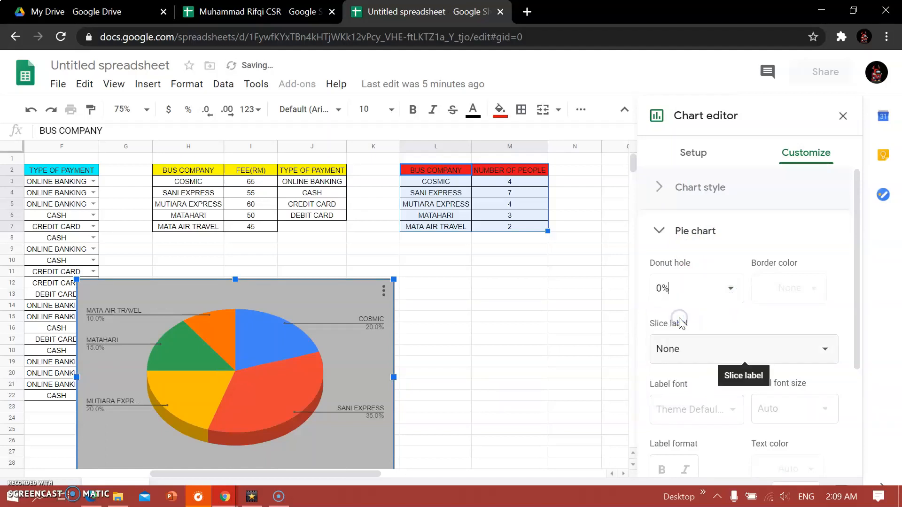
left_click(655, 229)
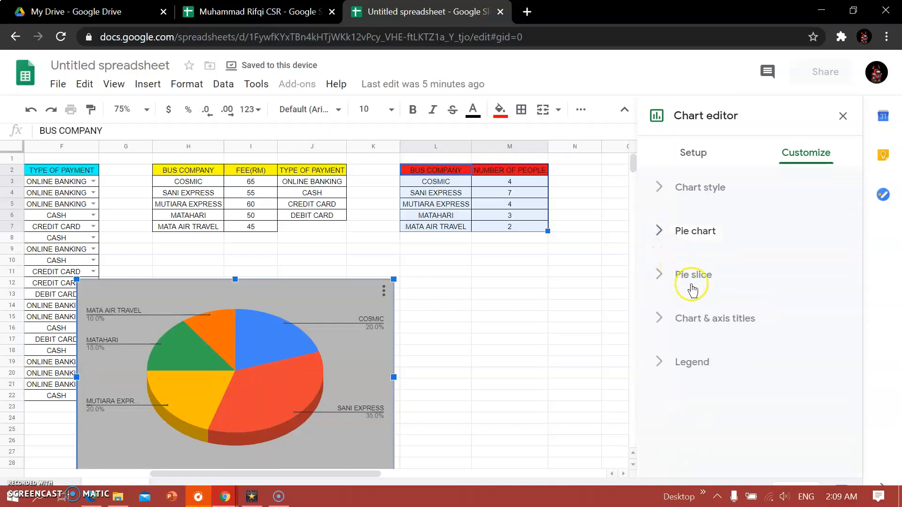
Add the chart title "People's choice f bus company" to the pie chart, correcting the spelling of "People's".
left_click(699, 319)
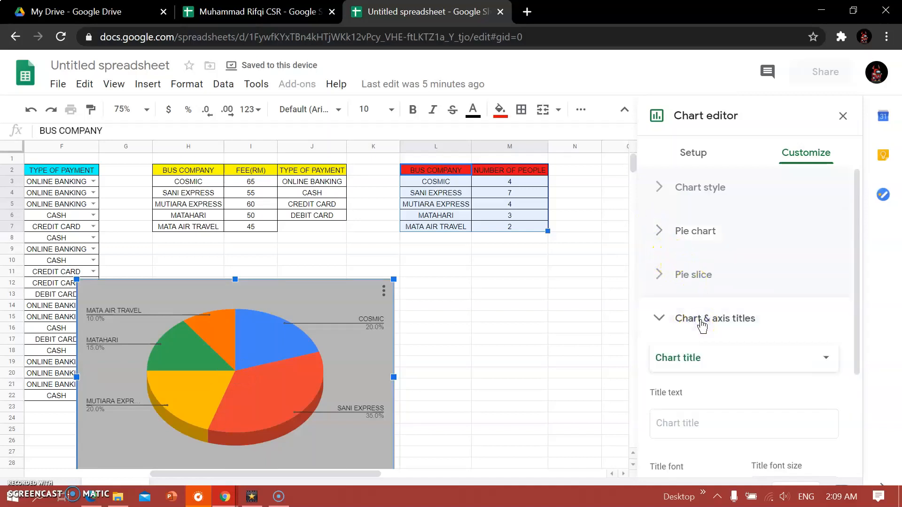
scroll(701, 347, "down", 2)
left_click(812, 290)
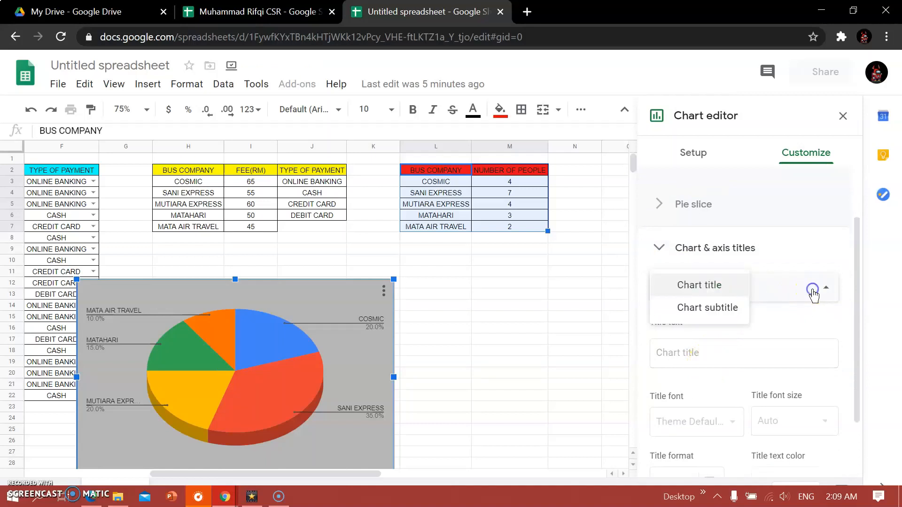
left_click(725, 287)
left_click(713, 359)
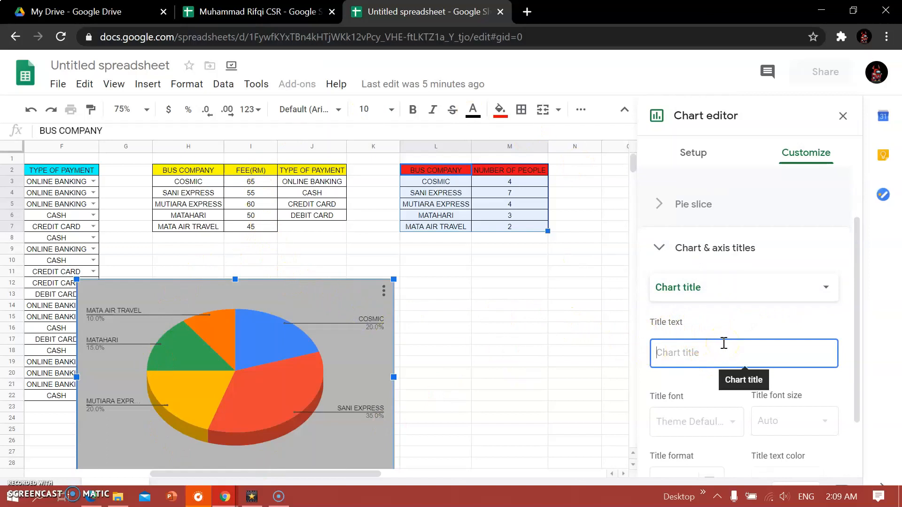
type("People<")
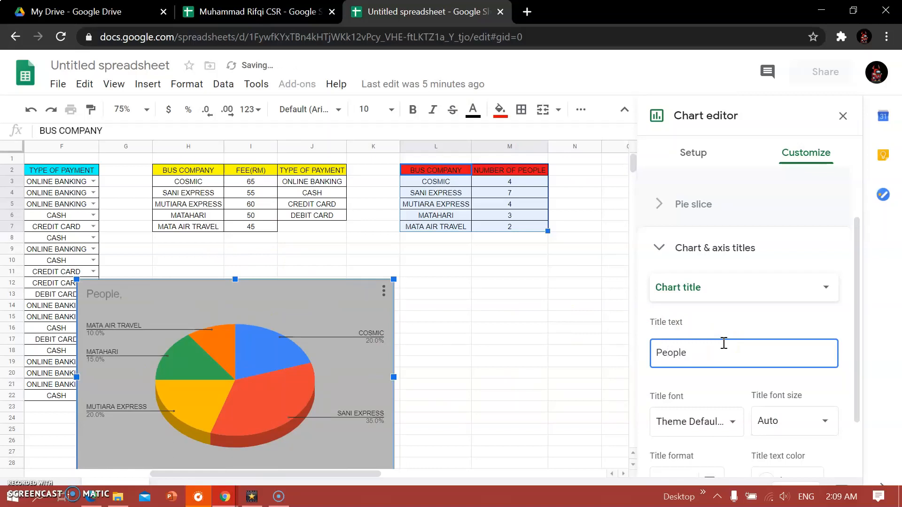
type("s choice f bus ")
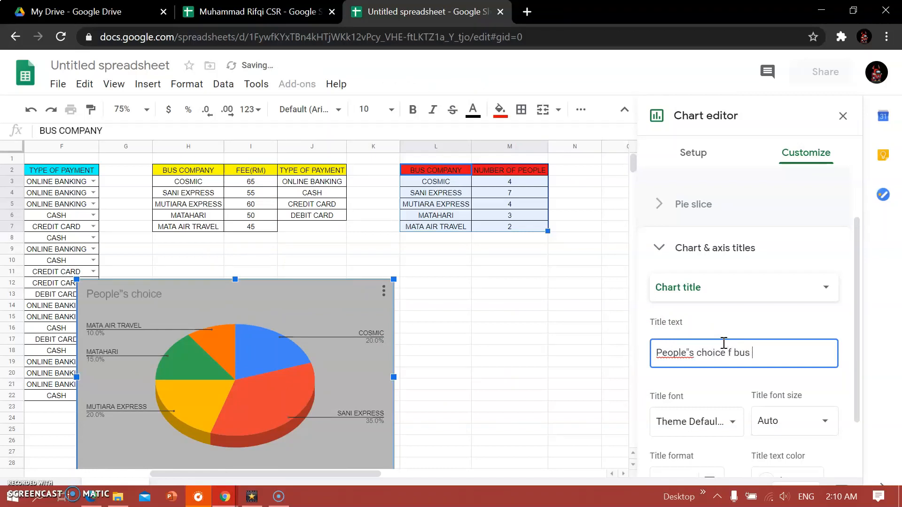
type("company")
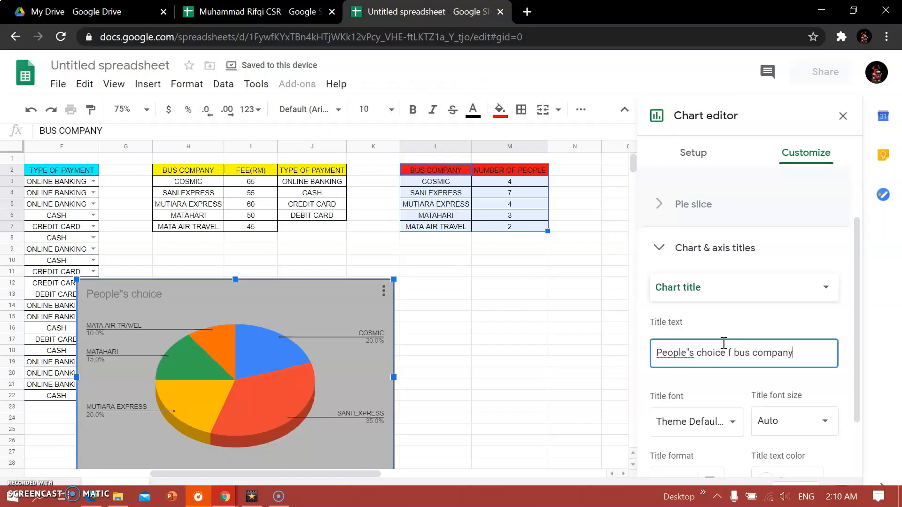
scroll(707, 380, "down", 2)
left_click(722, 358)
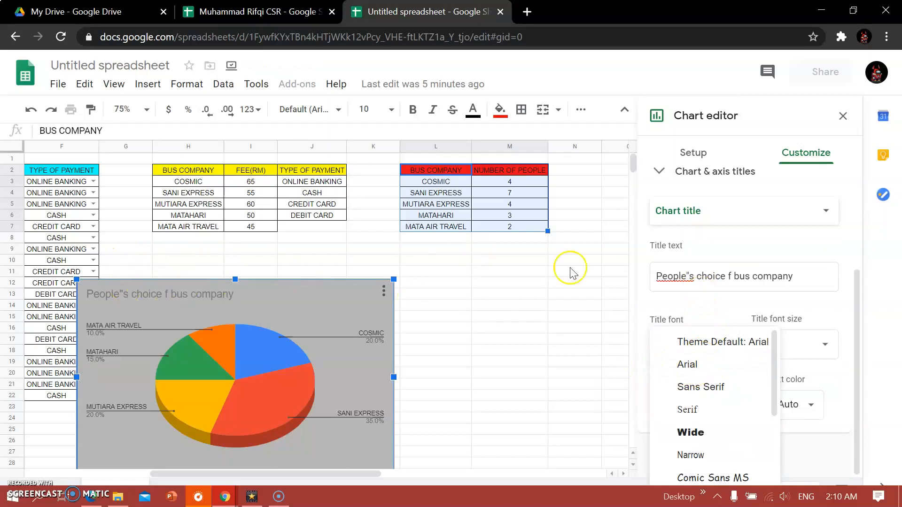
right_click(688, 279)
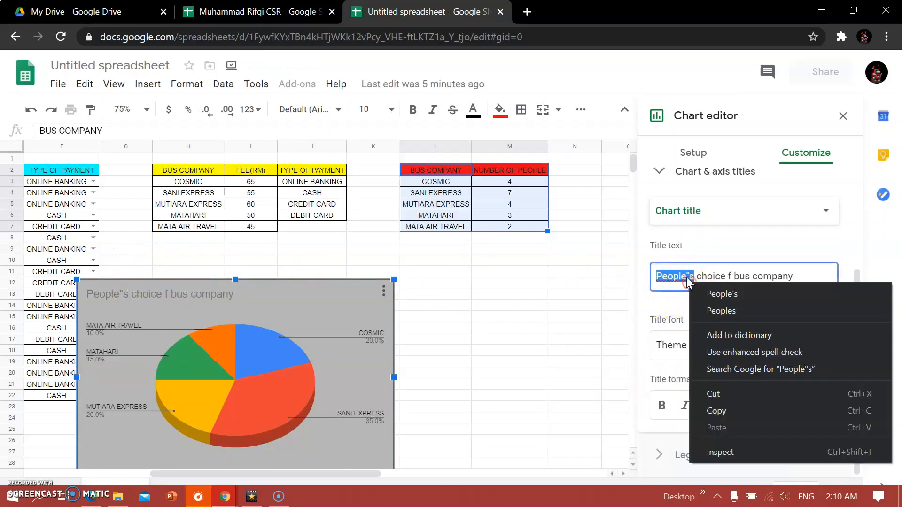
left_click(710, 293)
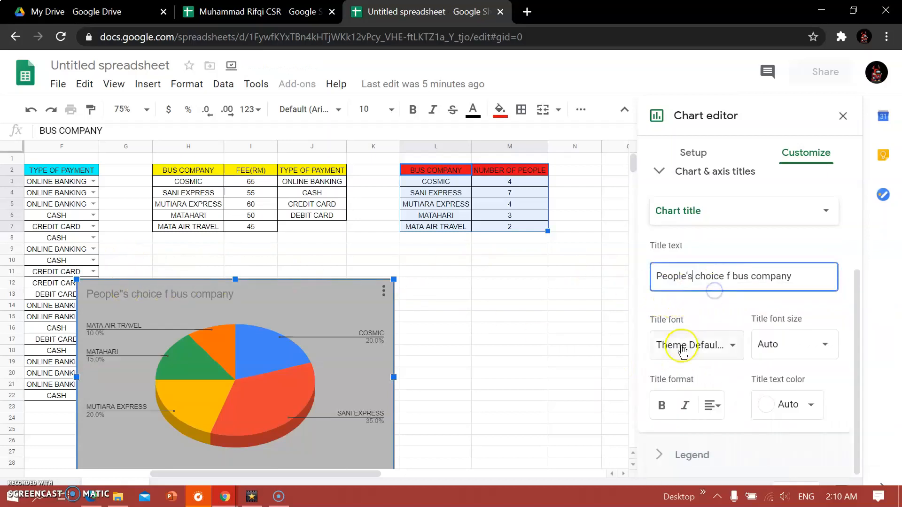
Format the pie chart's title in Arial, bold and centered.
left_click(720, 350)
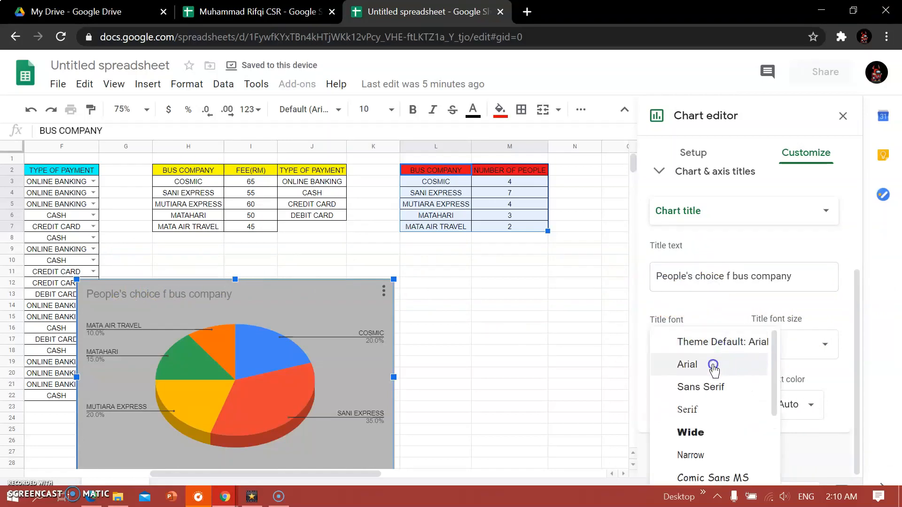
left_click(714, 367)
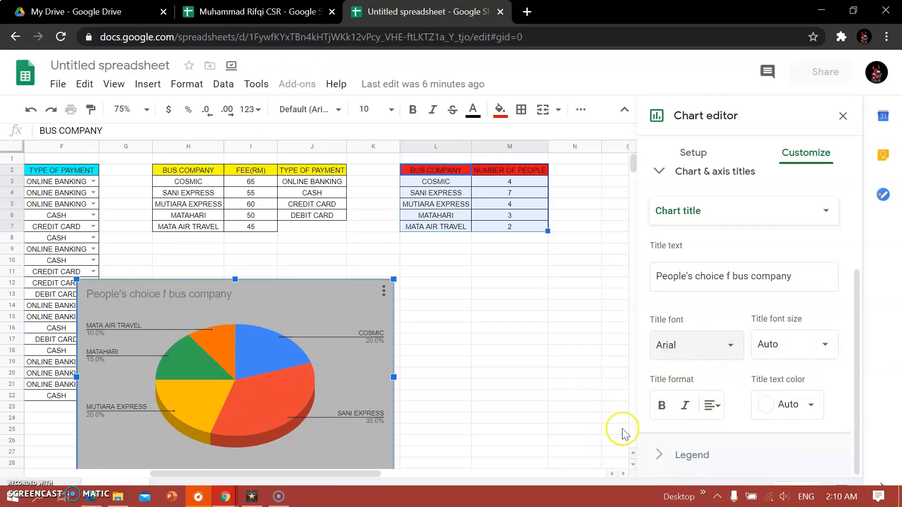
left_click(662, 405)
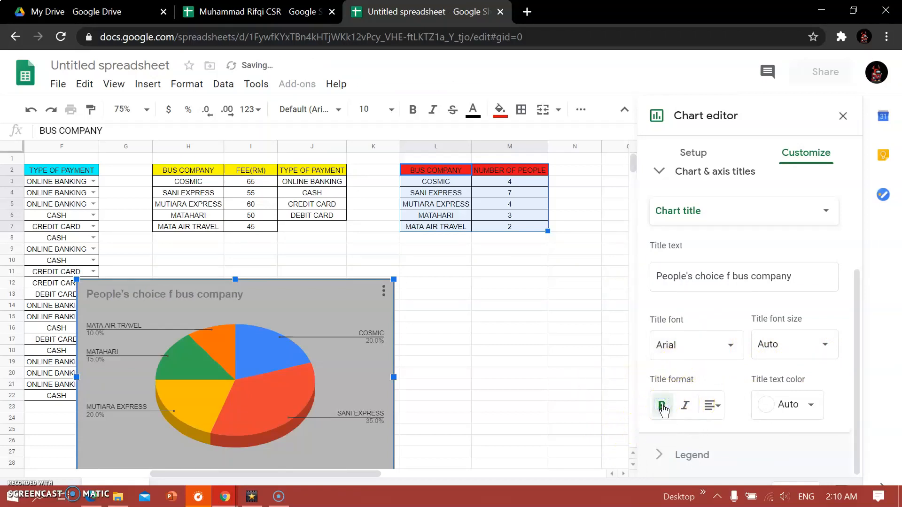
left_click(711, 406)
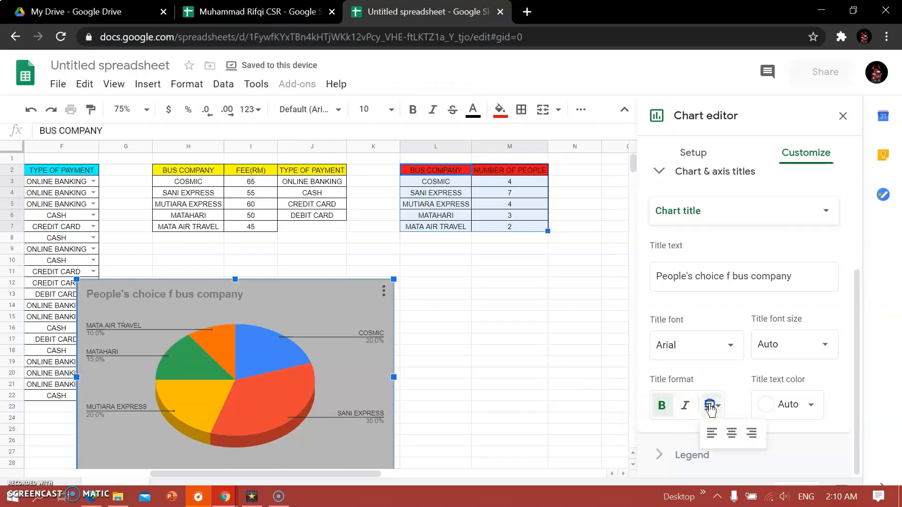
left_click(732, 435)
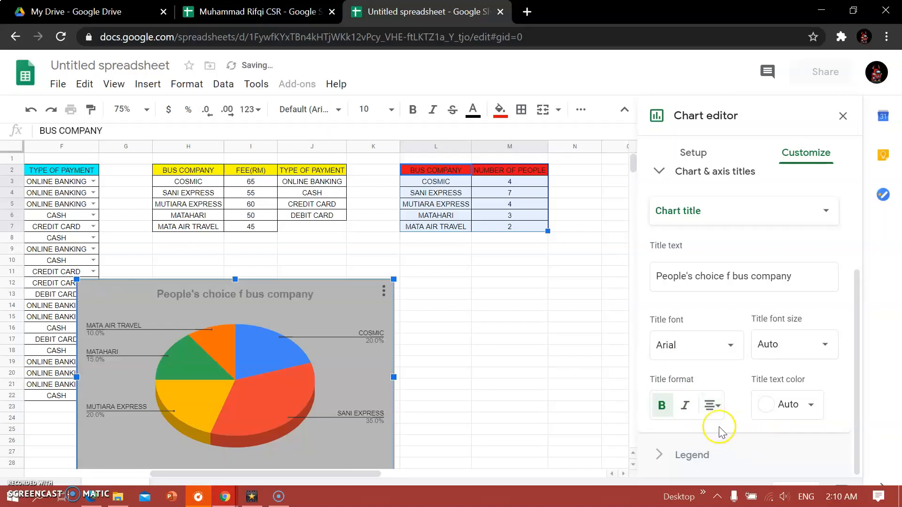
left_click(662, 172)
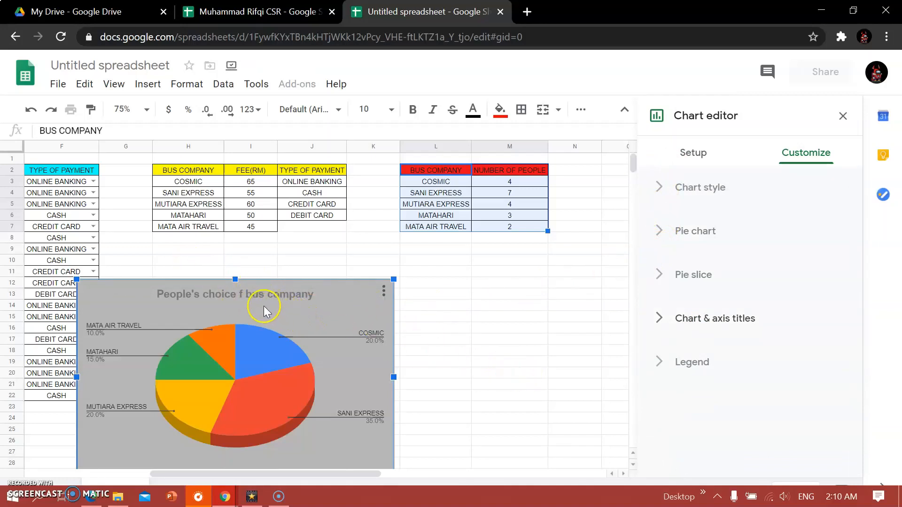
Set the pie chart's legend font to Wide and make the legend text bold.
left_click(690, 364)
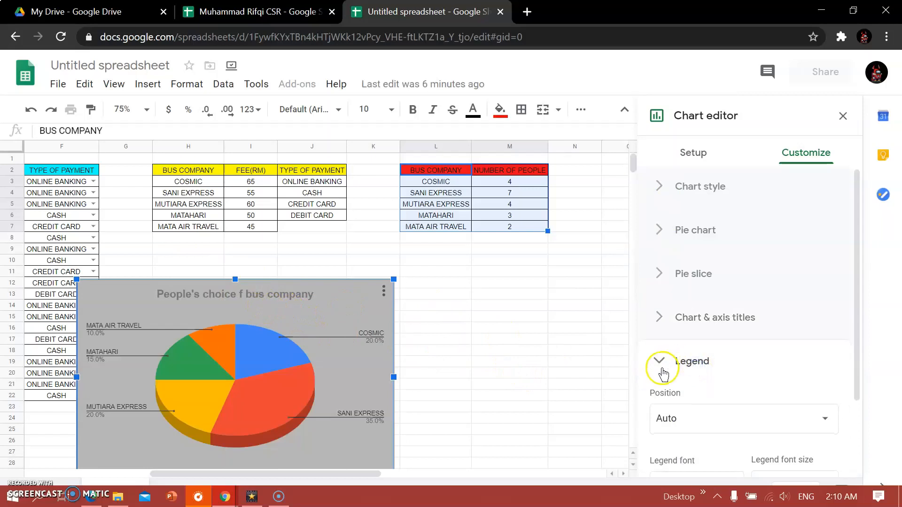
left_click(732, 386)
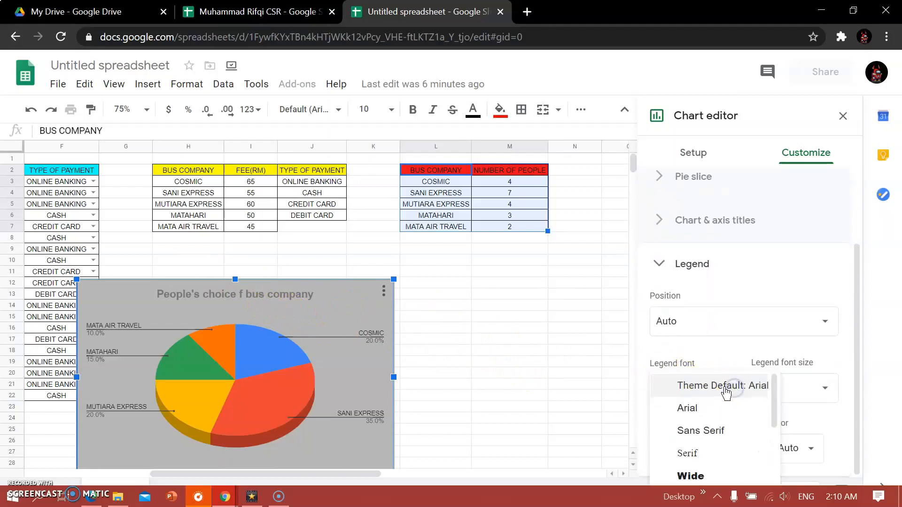
scroll(725, 391, "down", 3)
scroll(720, 391, "up", 3)
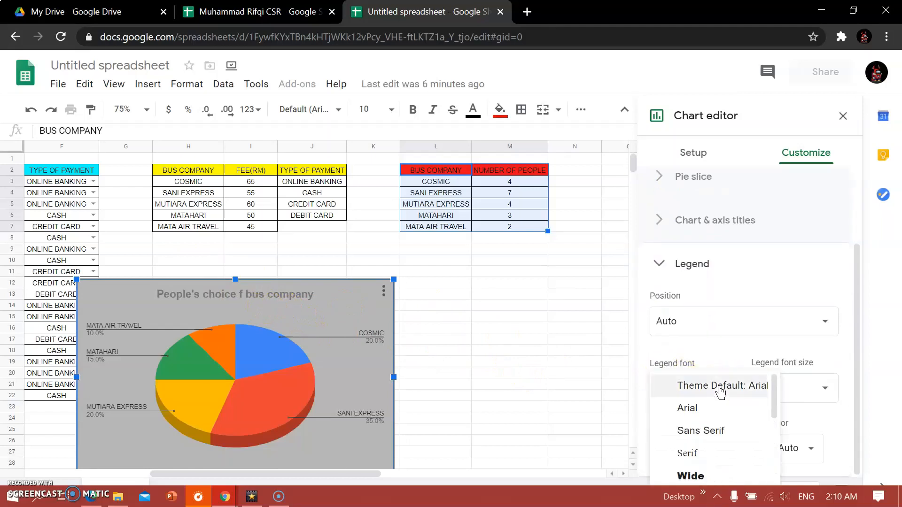
left_click(701, 472)
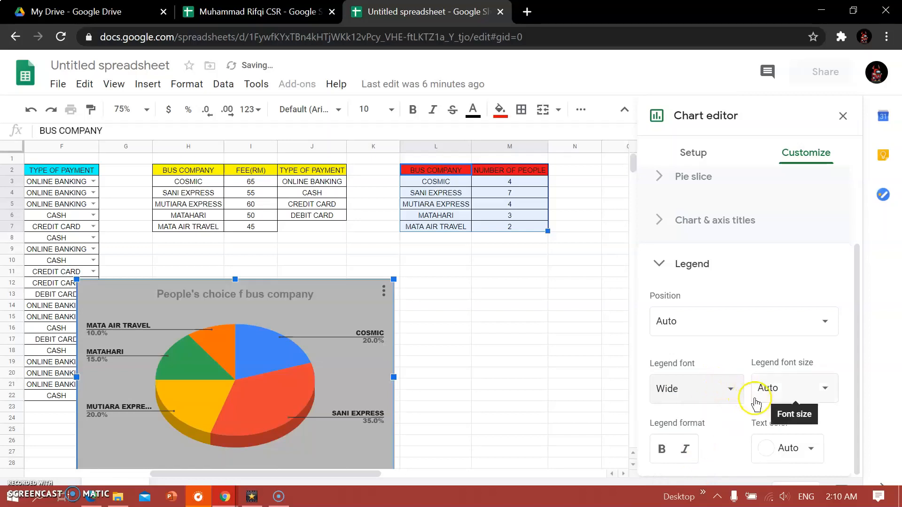
left_click(727, 398)
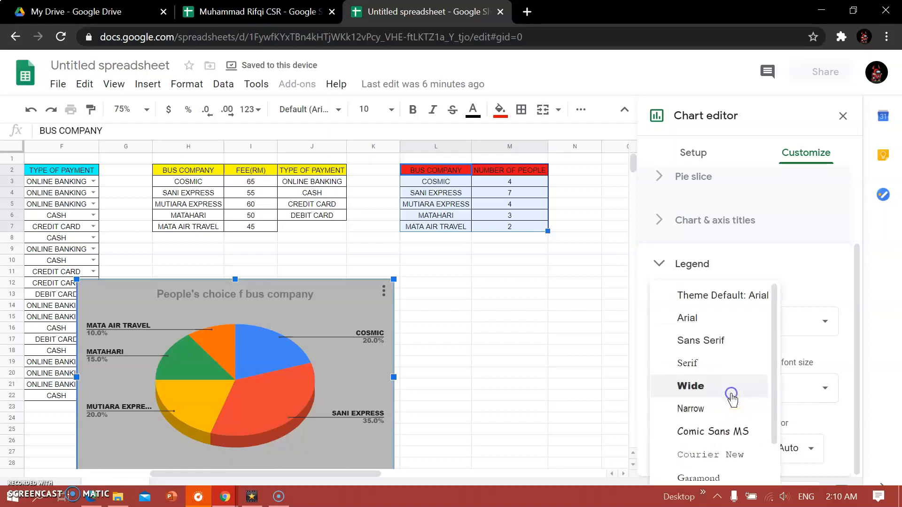
left_click(788, 270)
left_click(700, 361)
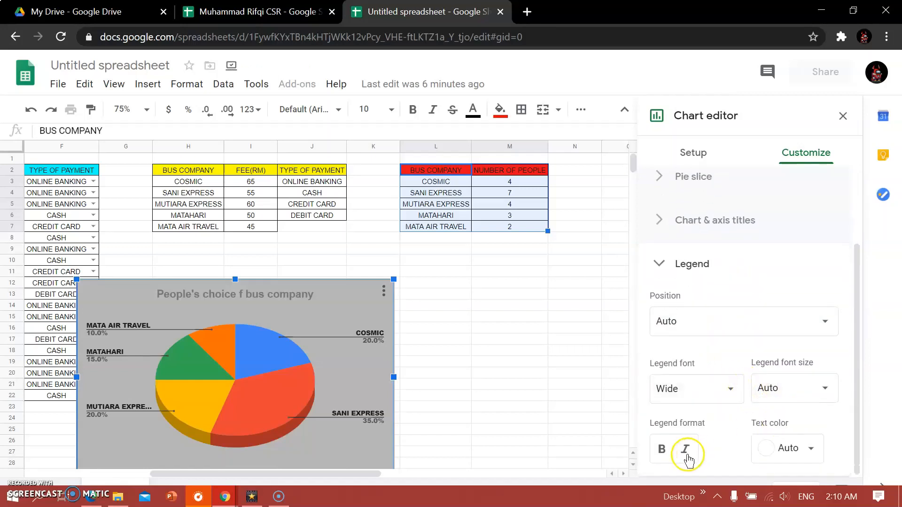
left_click(663, 450)
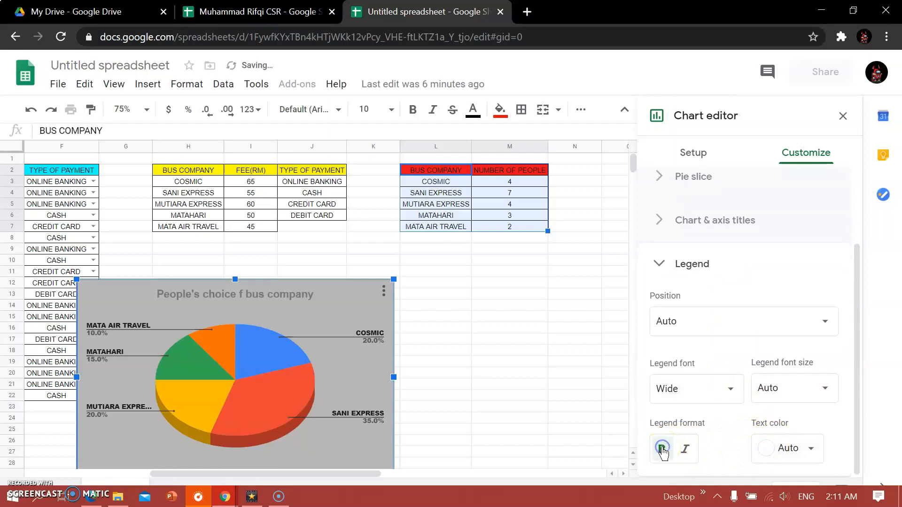
left_click(657, 271)
Correct the chart title to "People's choice of bus company" and move the chart so it starts at column H, clear of the payment column.
left_click(688, 324)
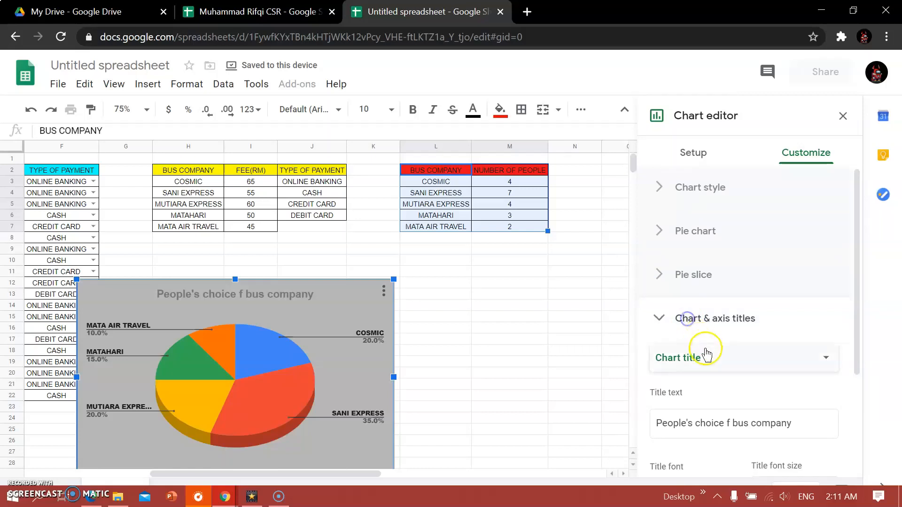
left_click(728, 351)
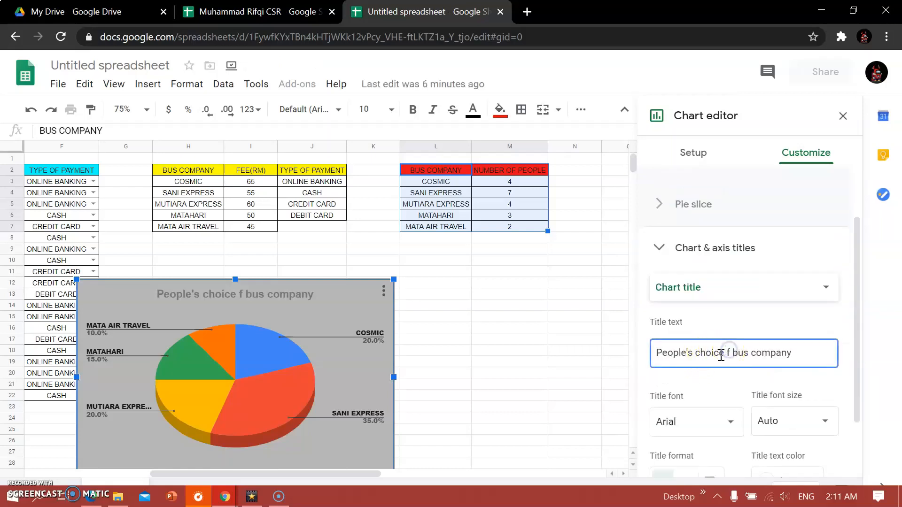
type("o")
left_click(660, 248)
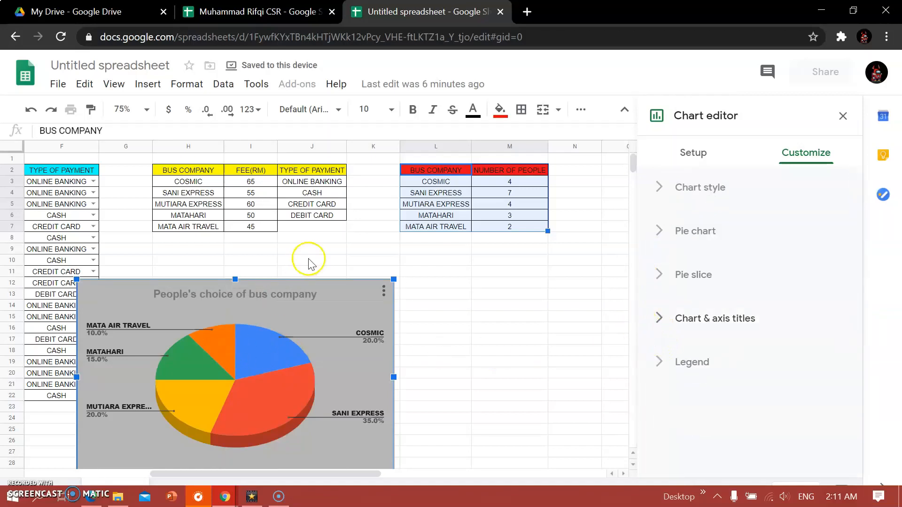
left_click_drag(273, 282, 347, 276)
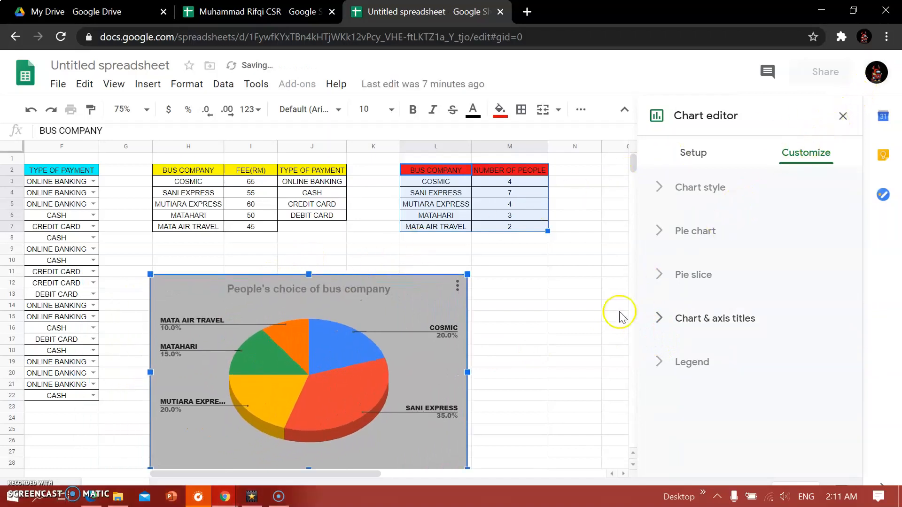
left_click(843, 116)
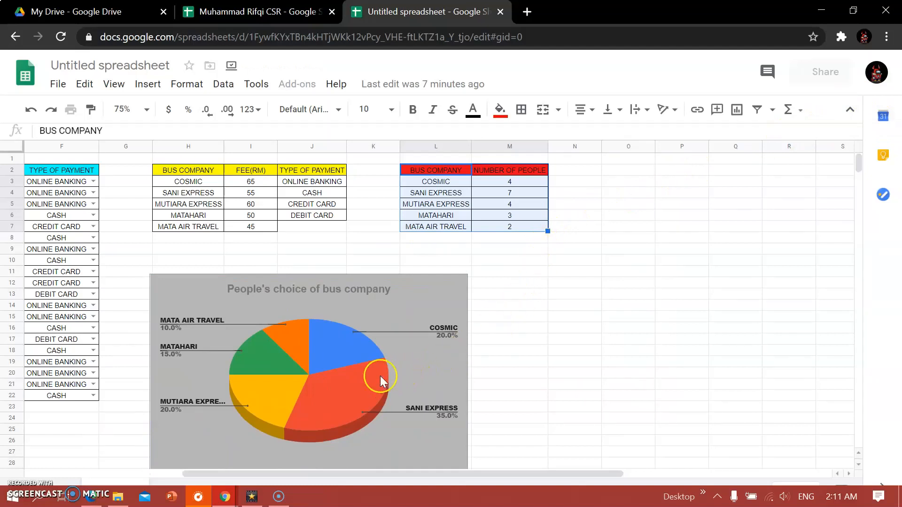